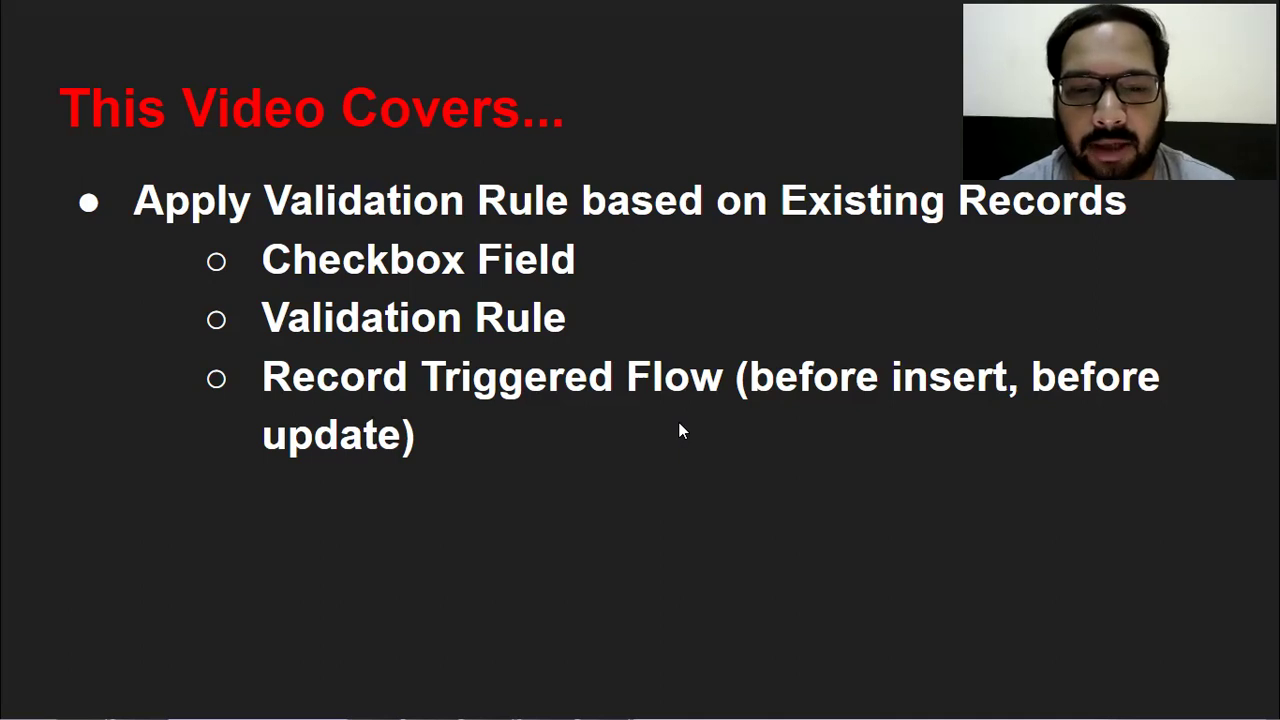
Step: Switch from the PowerPoint agenda slide to Chrome showing Employee record E-0016
key(alt+Tab)
key(alt+Tab)
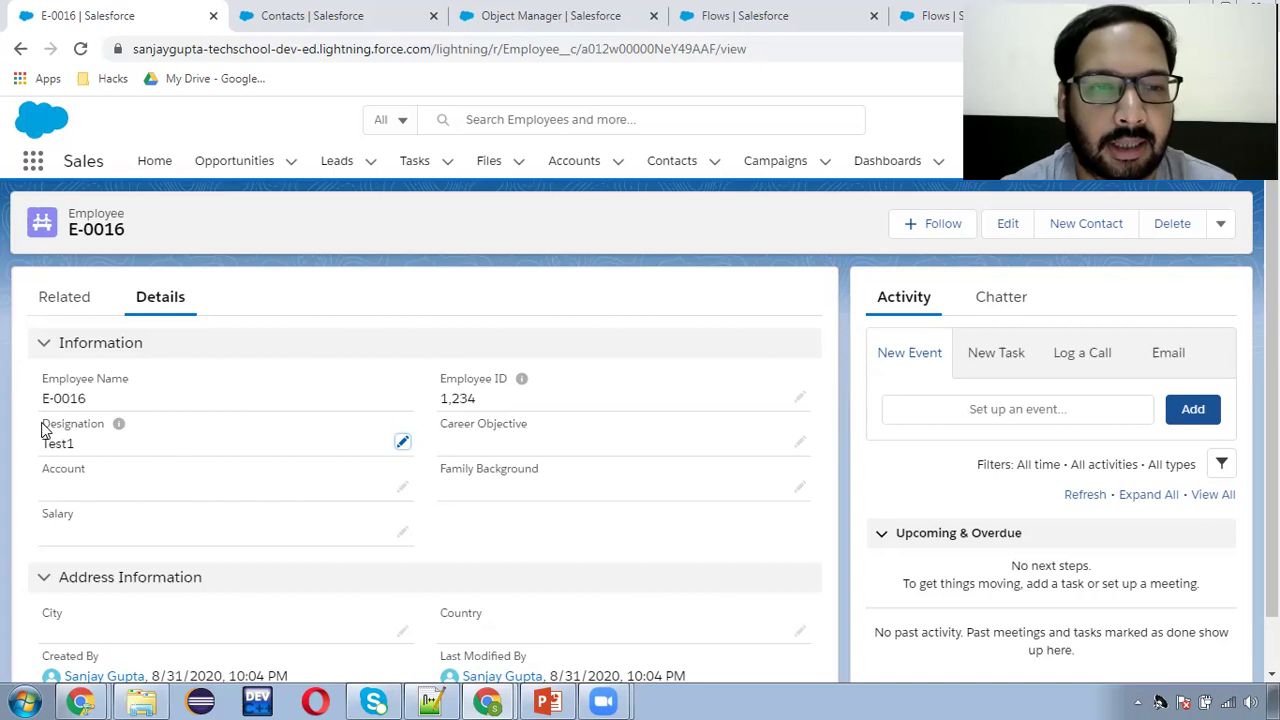
Step: Highlight the Designation value Test1, then switch to the Burlington Textiles Contacts list
drag(40, 425, 105, 443)
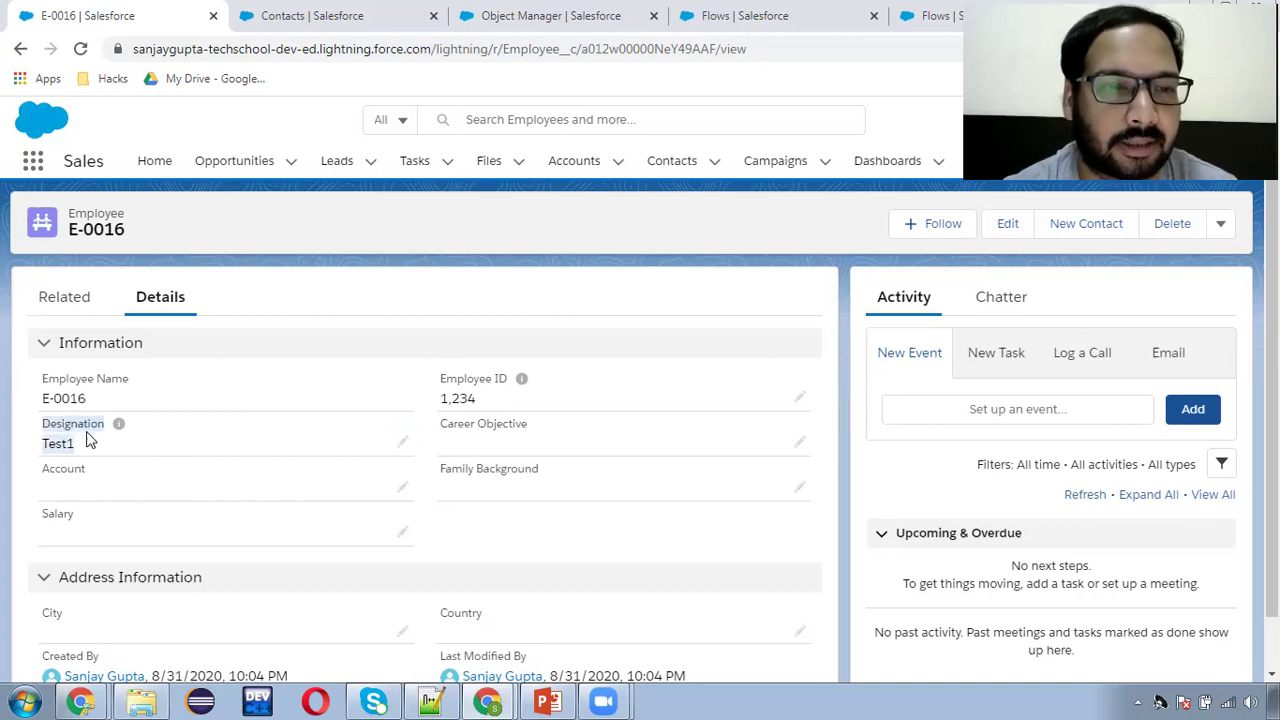
click(298, 364)
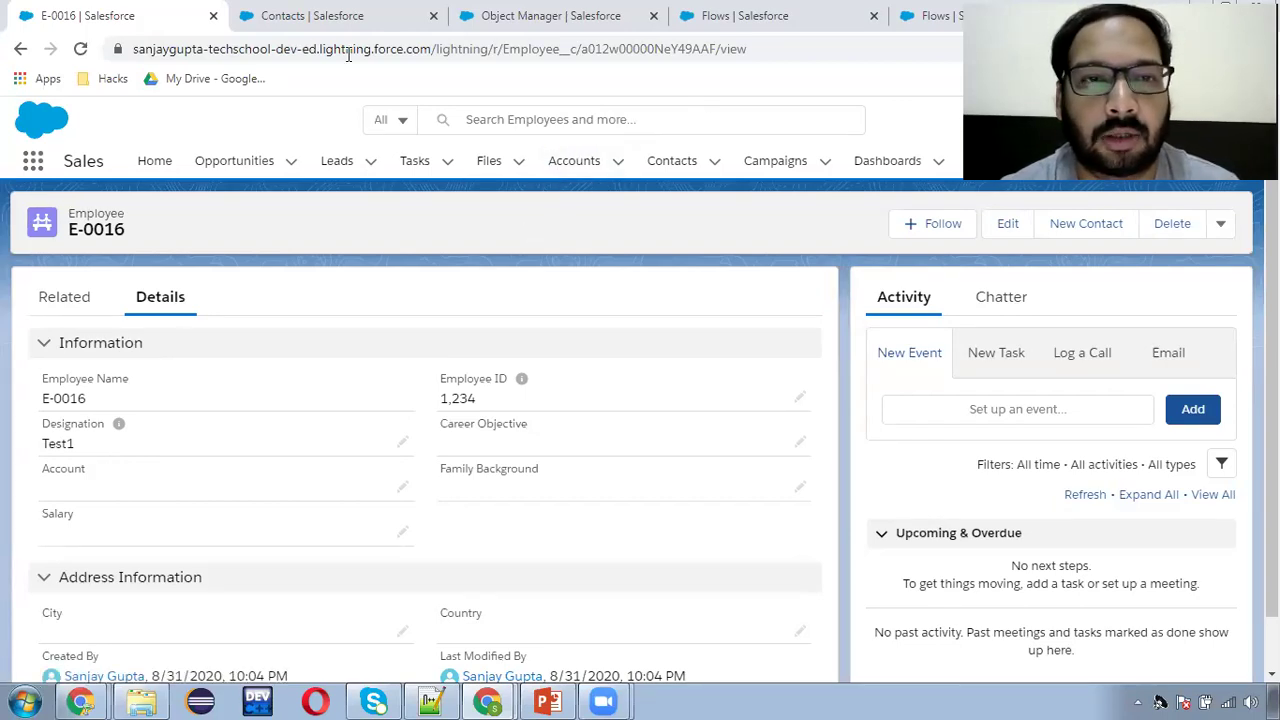
click(357, 22)
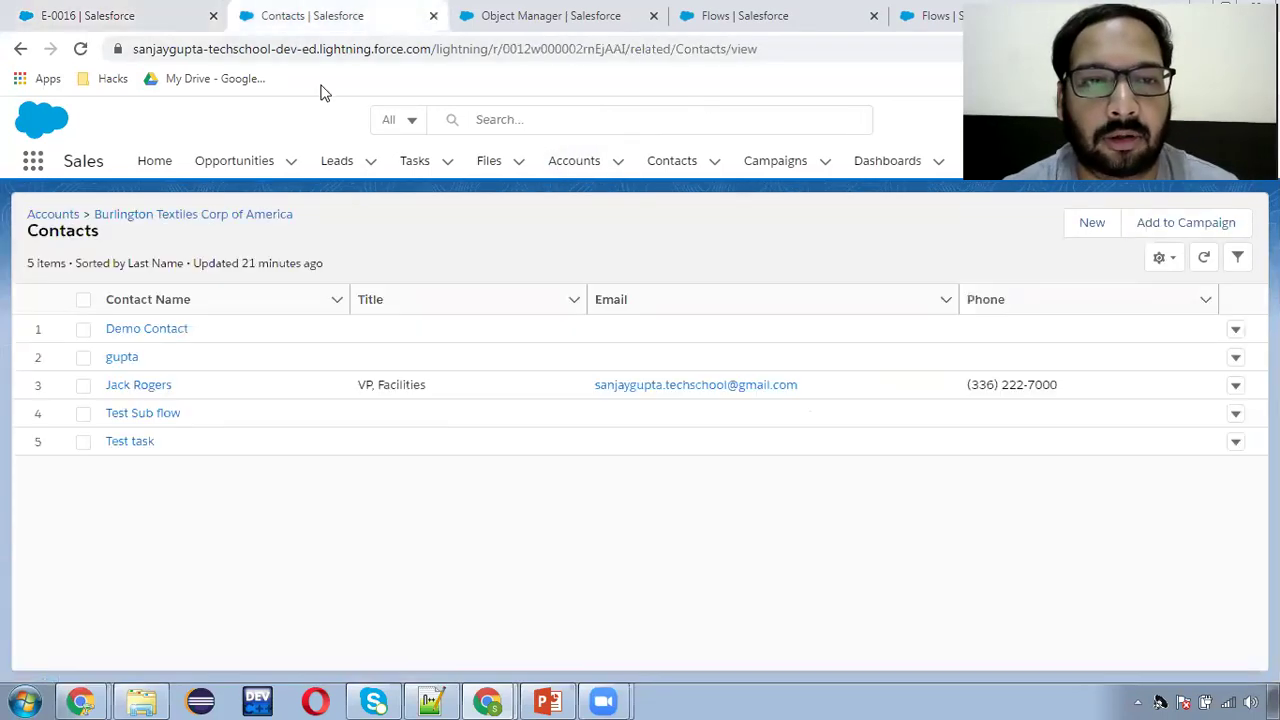
Step: Find and open the Employee object in Object Manager
click(594, 15)
click(955, 260)
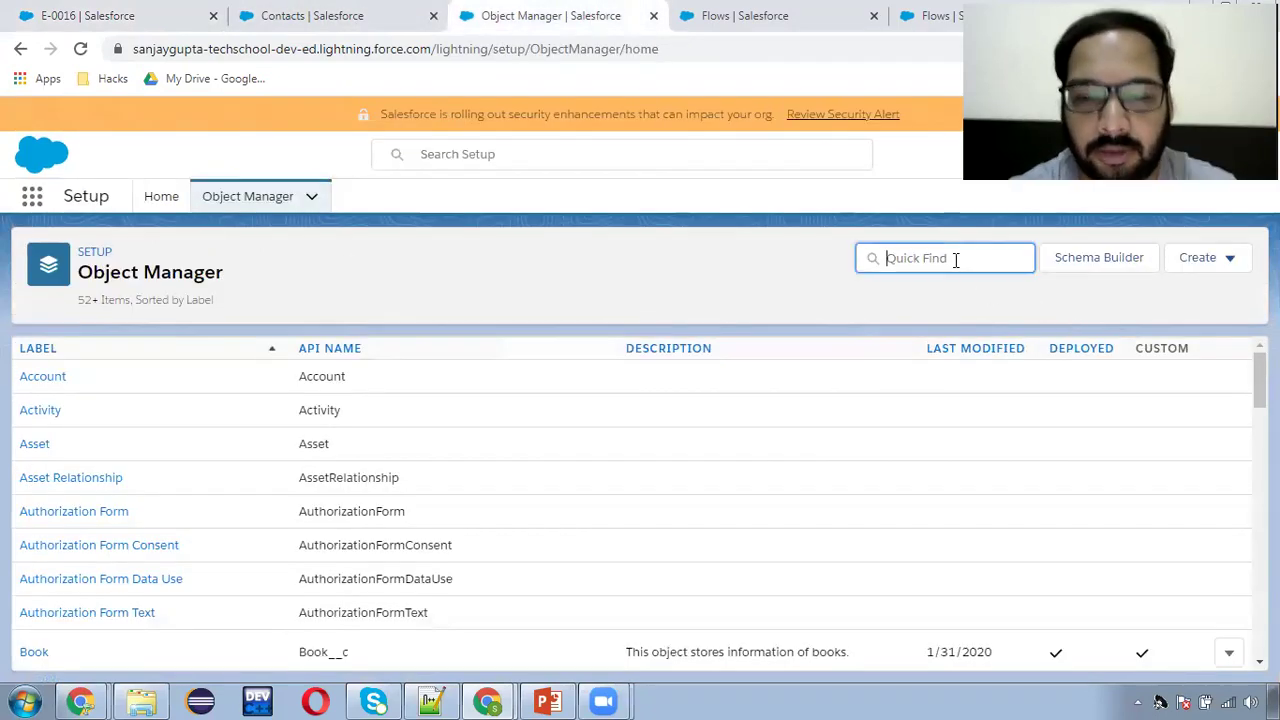
text(employee)
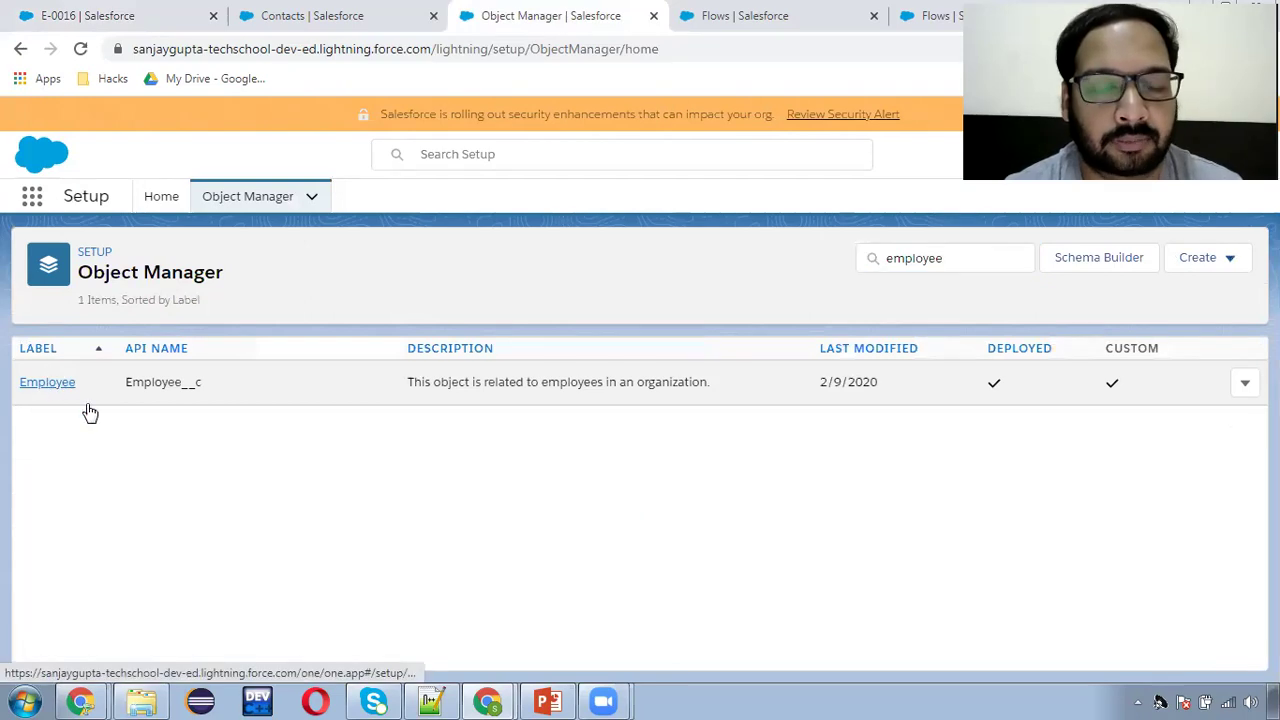
click(80, 392)
Step: Filter Employee fields by 'valid' to confirm Validation Check, then view Validation Rules
click(94, 381)
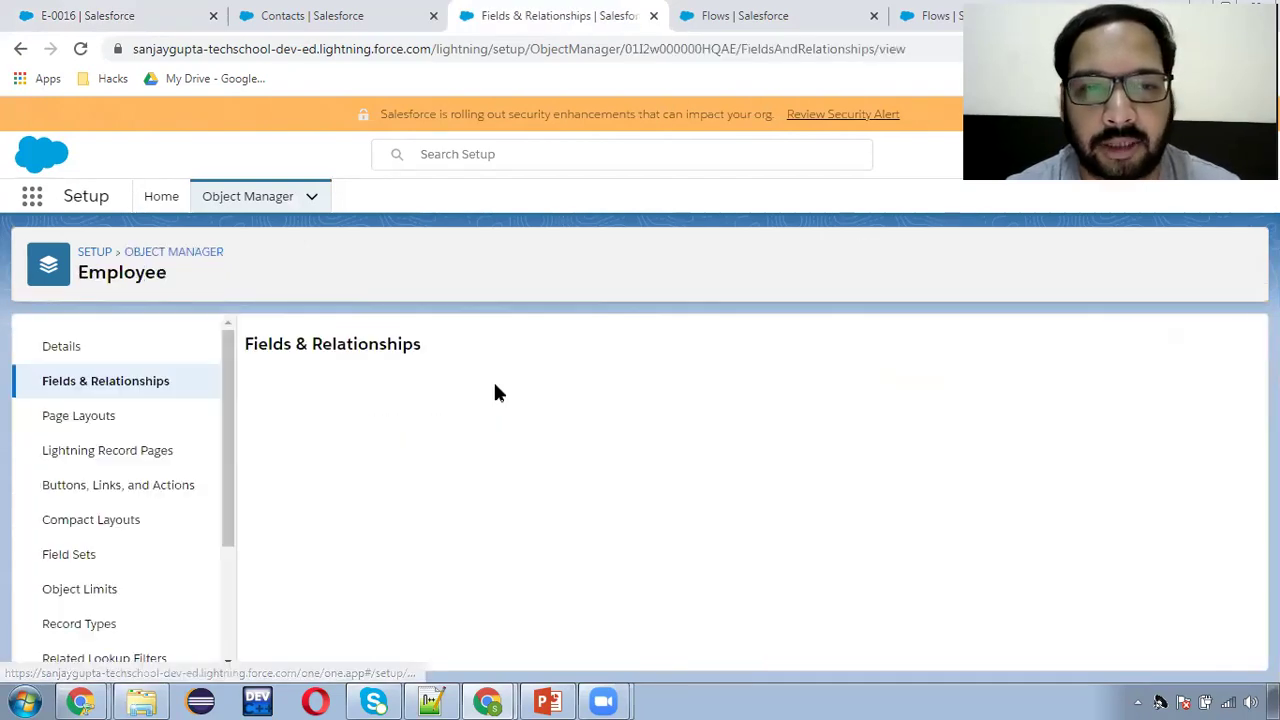
click(869, 341)
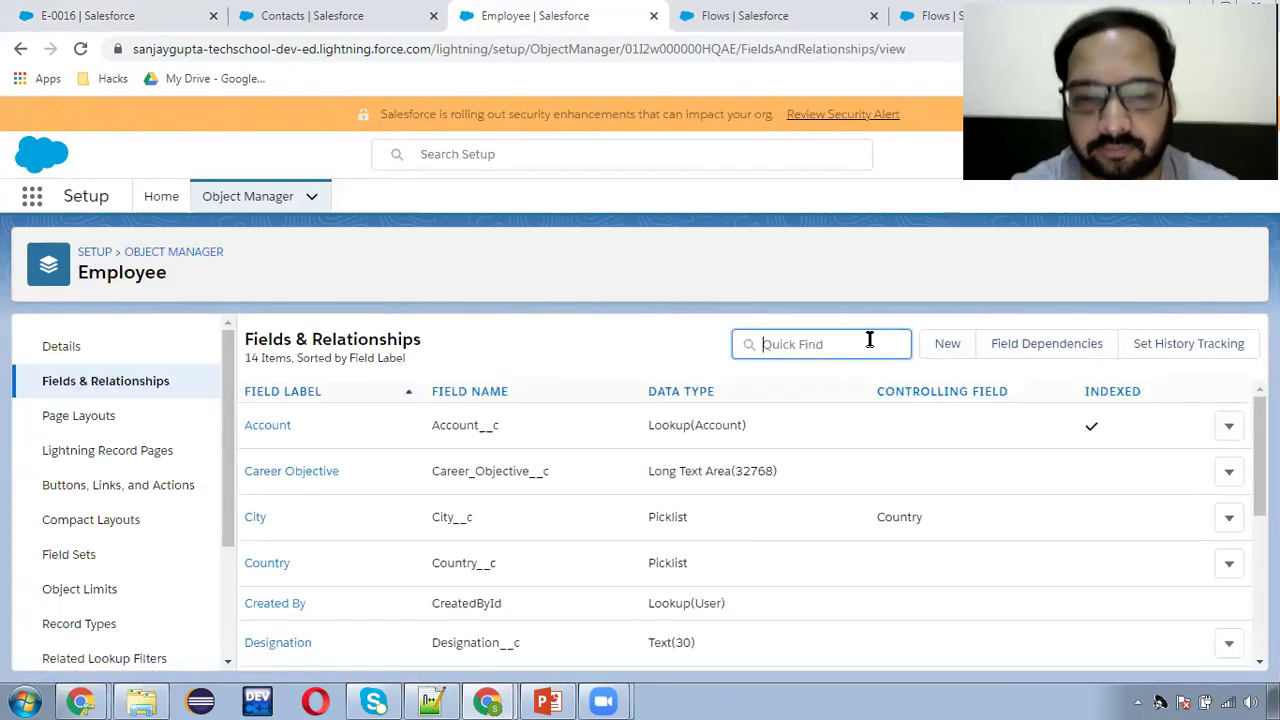
text(valid)
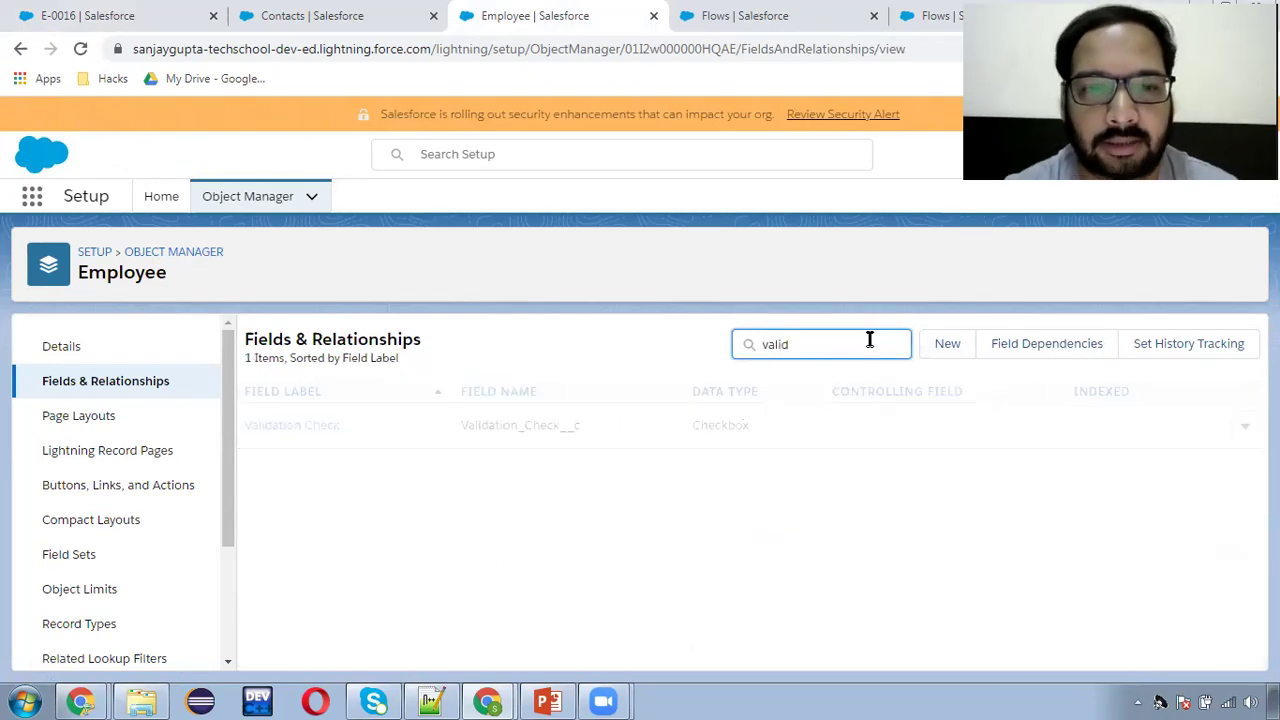
click(487, 422)
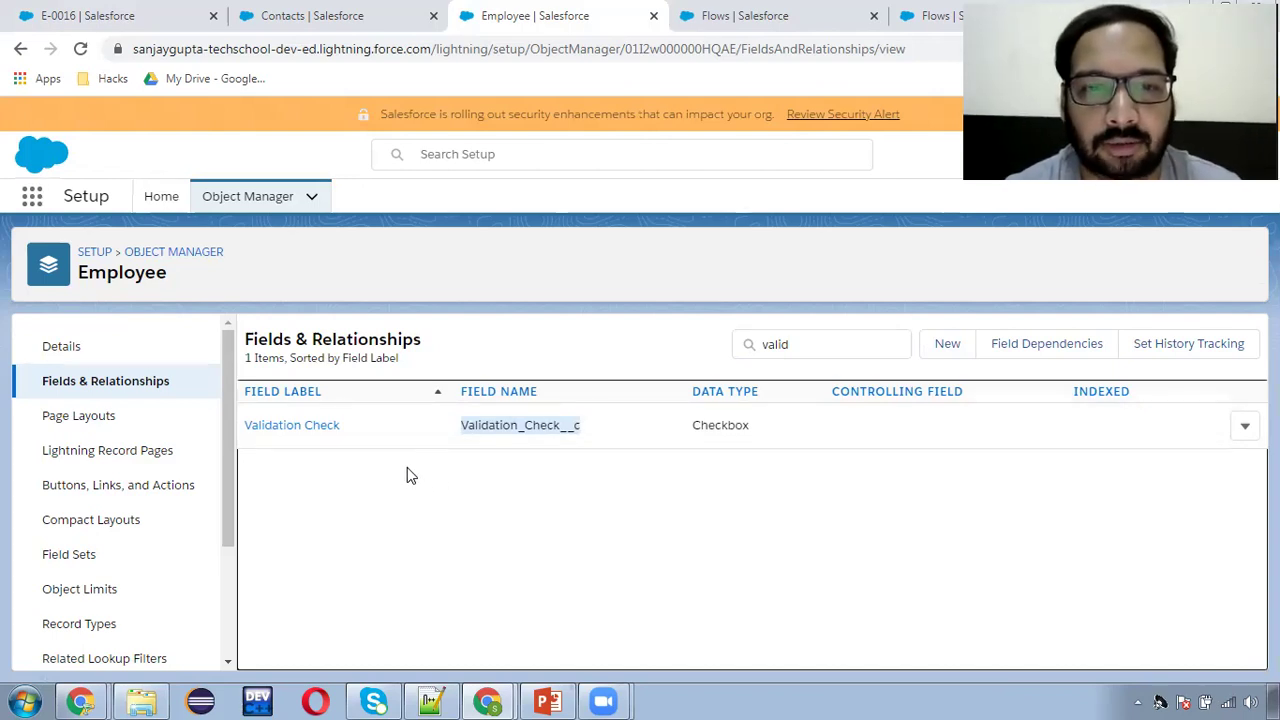
drag(236, 478, 236, 590)
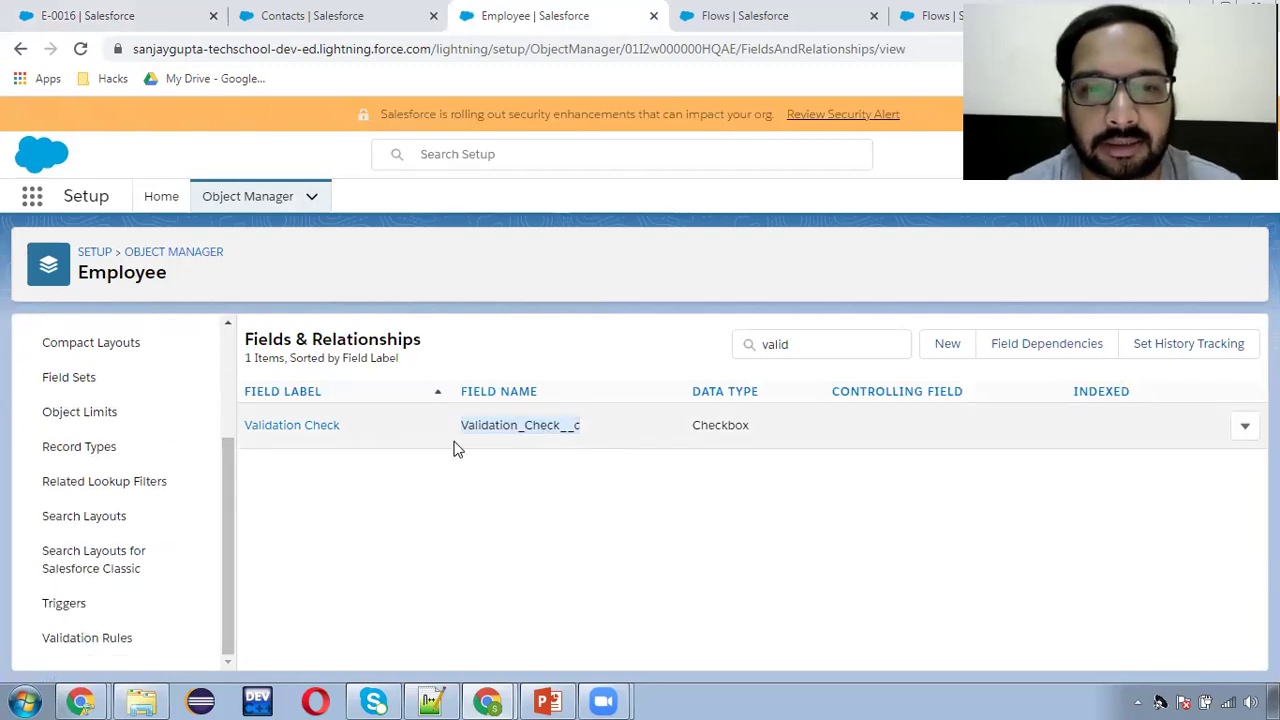
click(105, 638)
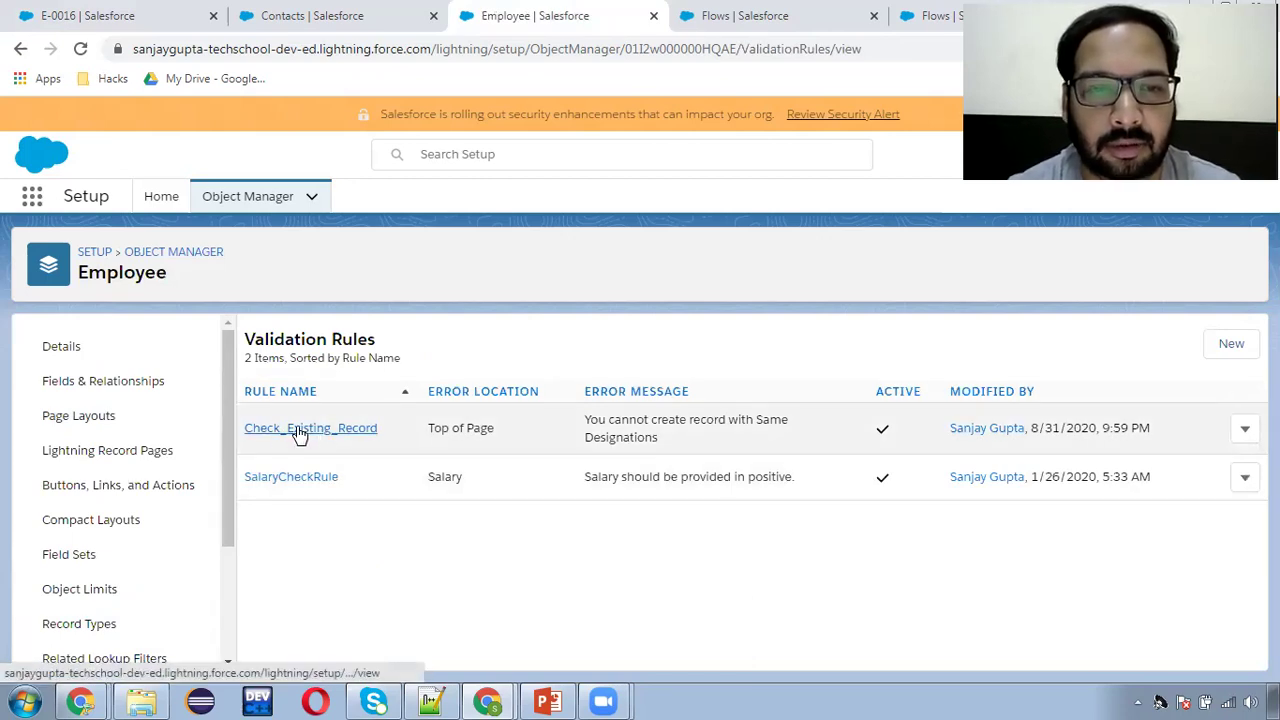
Step: Open Check_Existing_Record for editing and review its Validation_Check__c formula
click(298, 430)
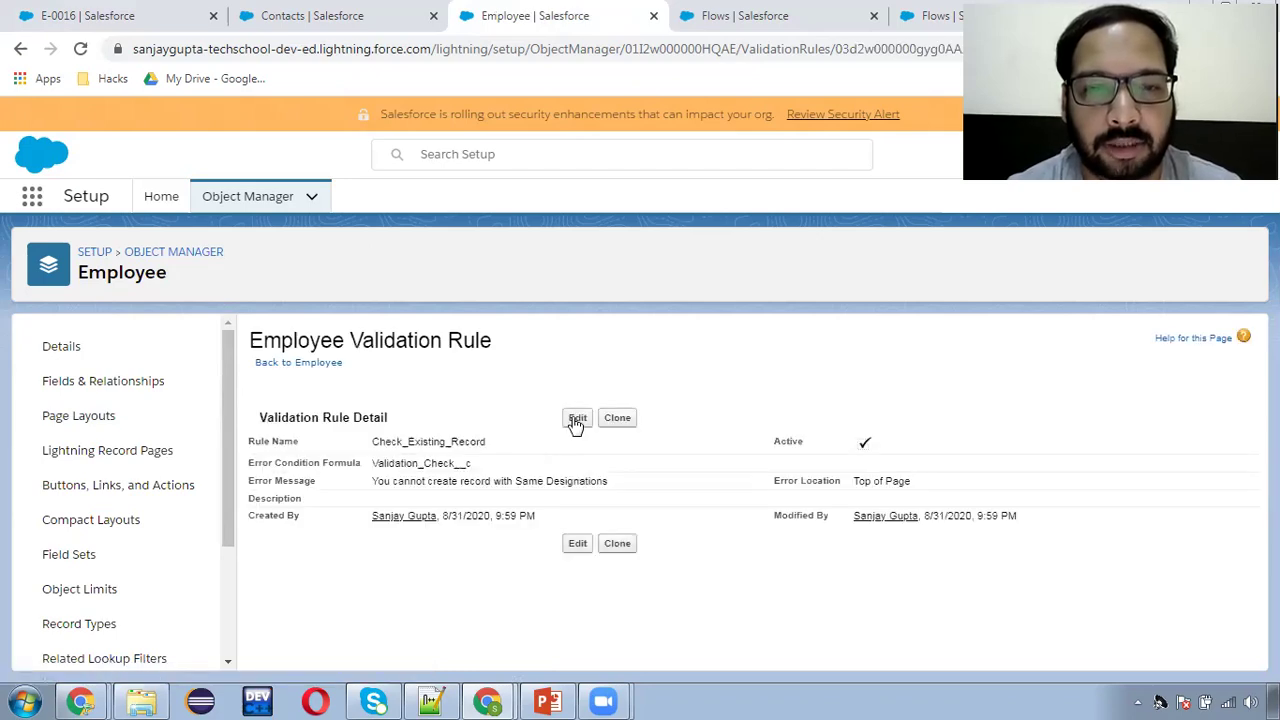
click(577, 418)
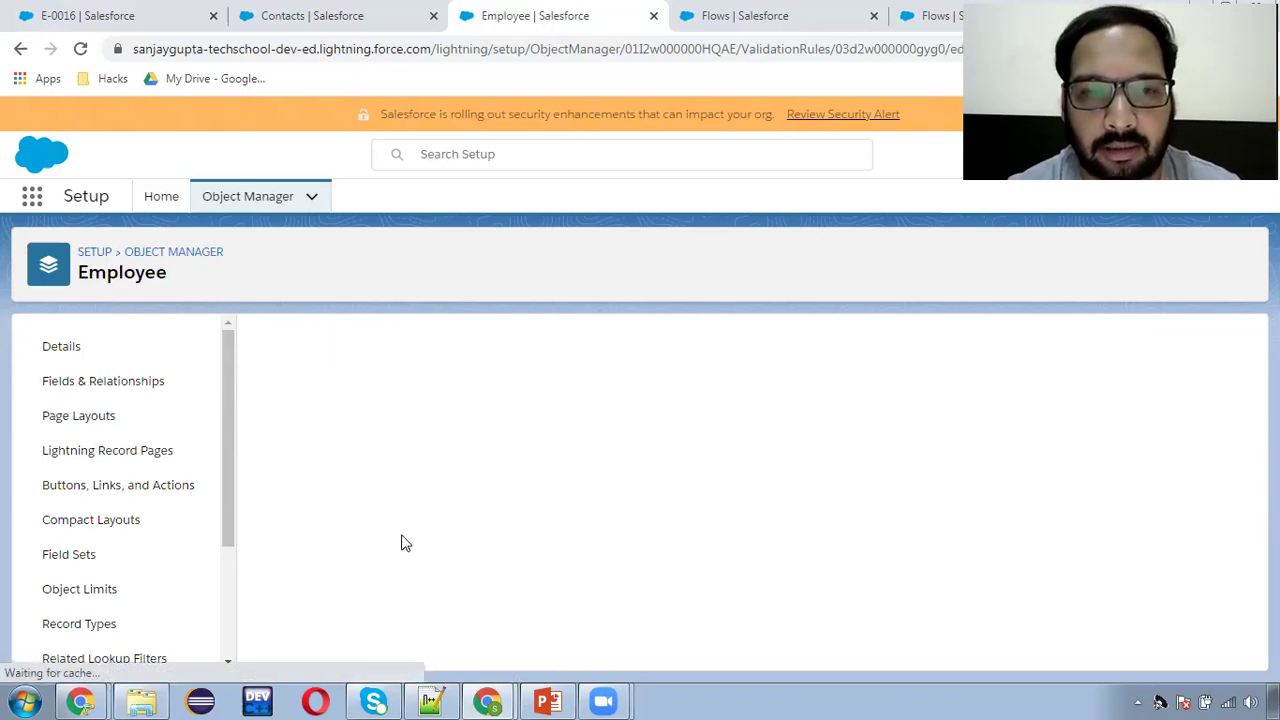
scroll(434, 534, down, 1)
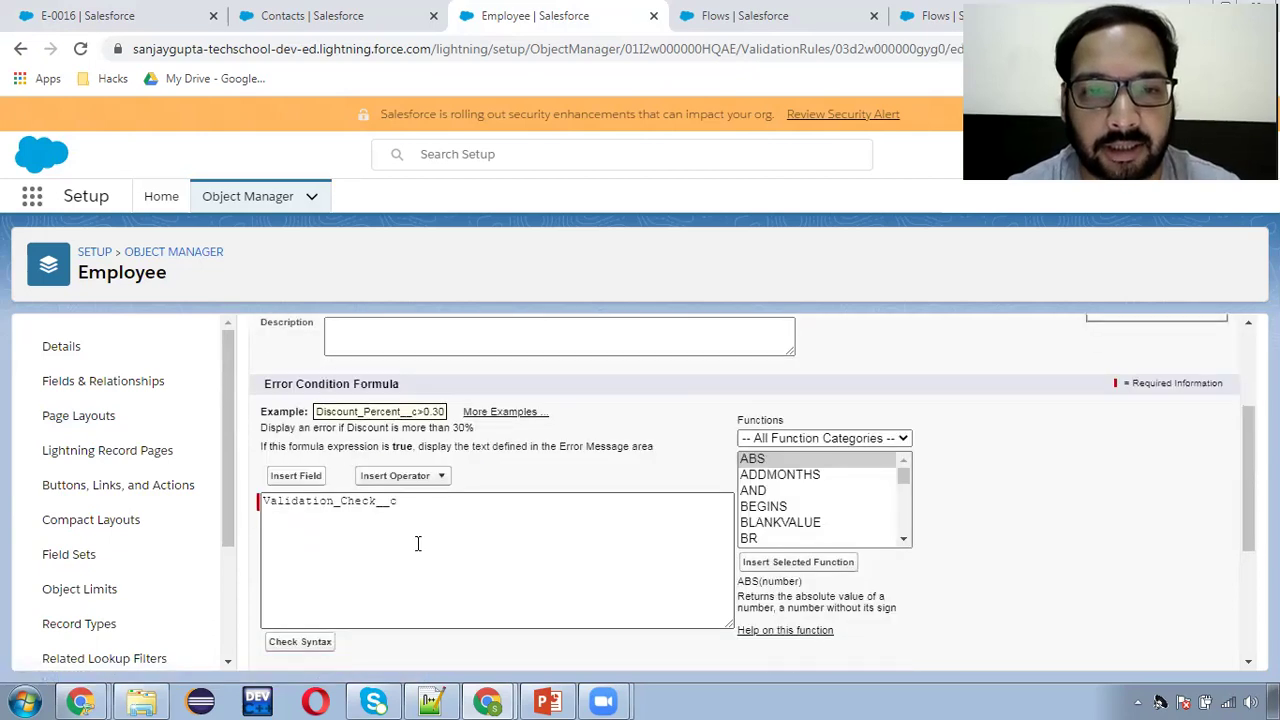
click(354, 508)
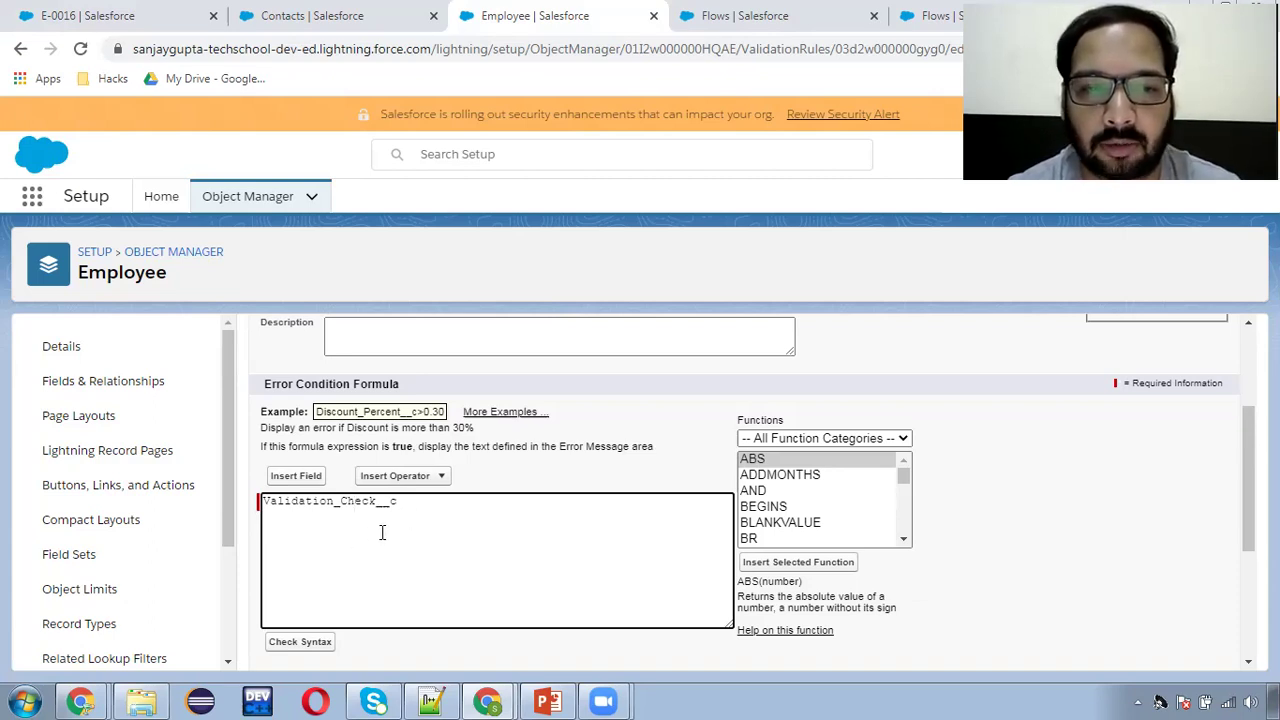
scroll(381, 532, up, 2)
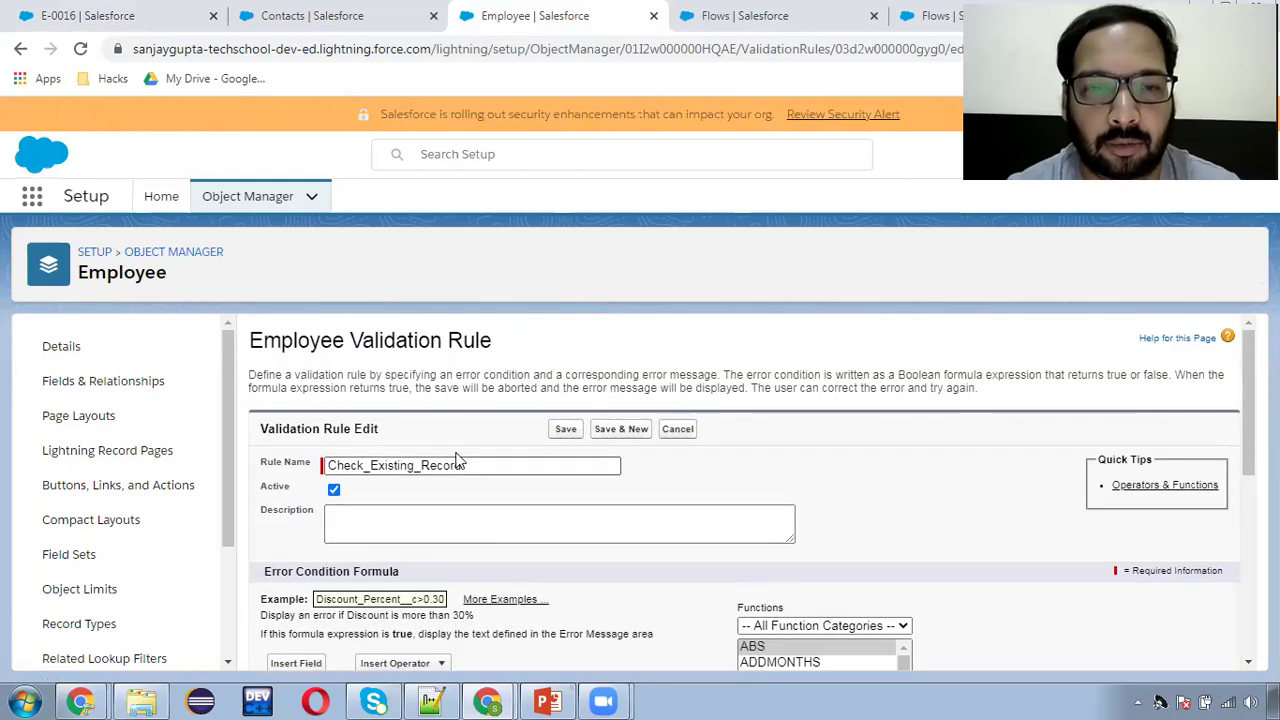
scroll(386, 465, down, 1)
scroll(375, 410, down, 2)
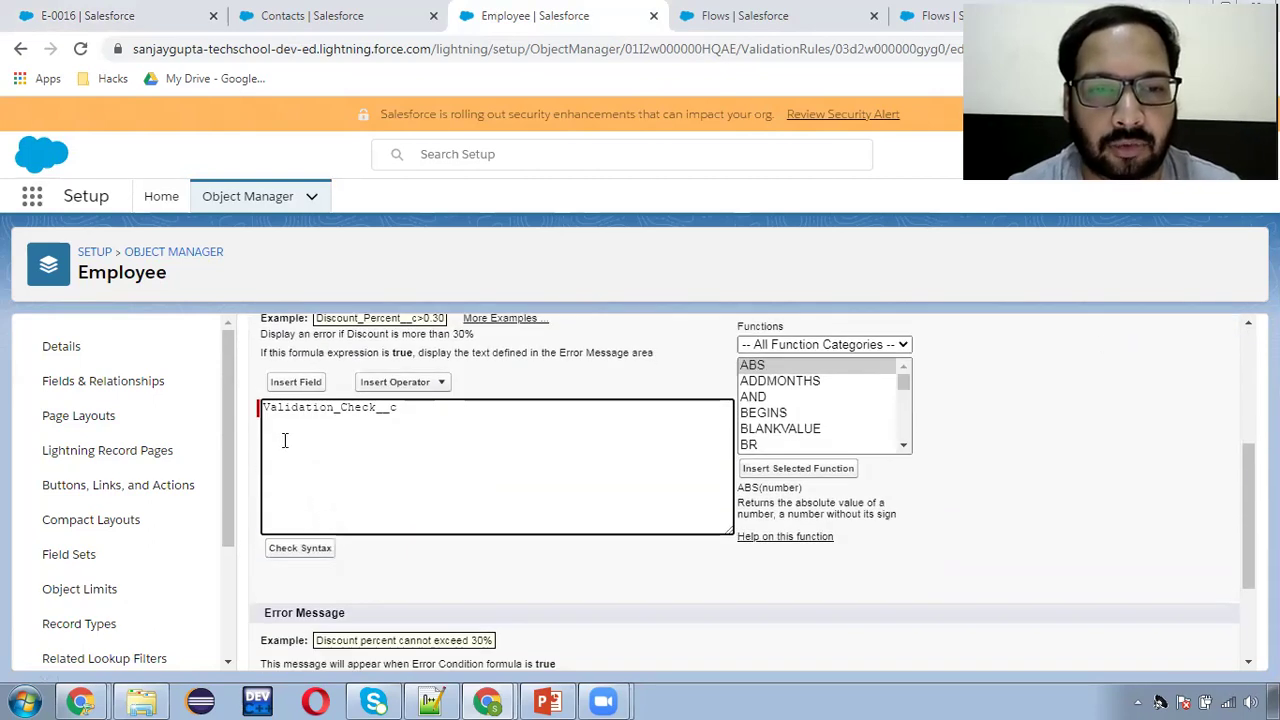
click(353, 433)
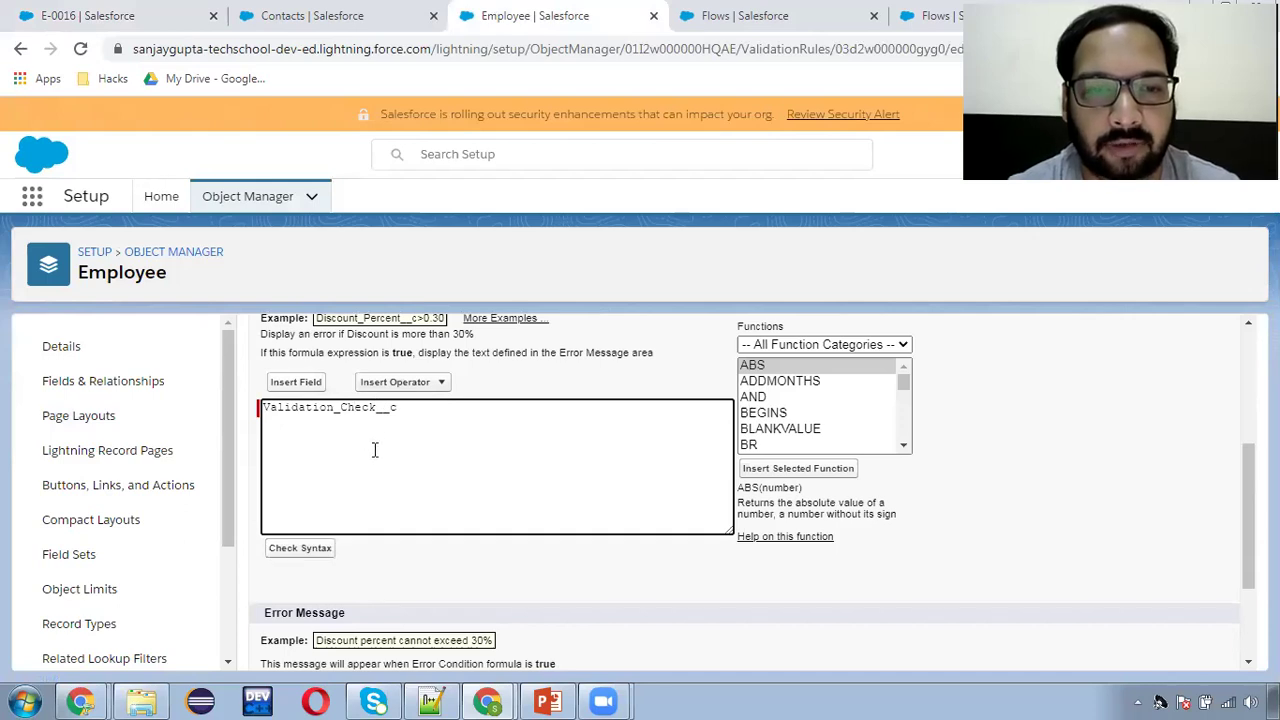
scroll(380, 460, down, 2)
Step: Insert '/update' after 'create' in the error message and save the rule
click(346, 533)
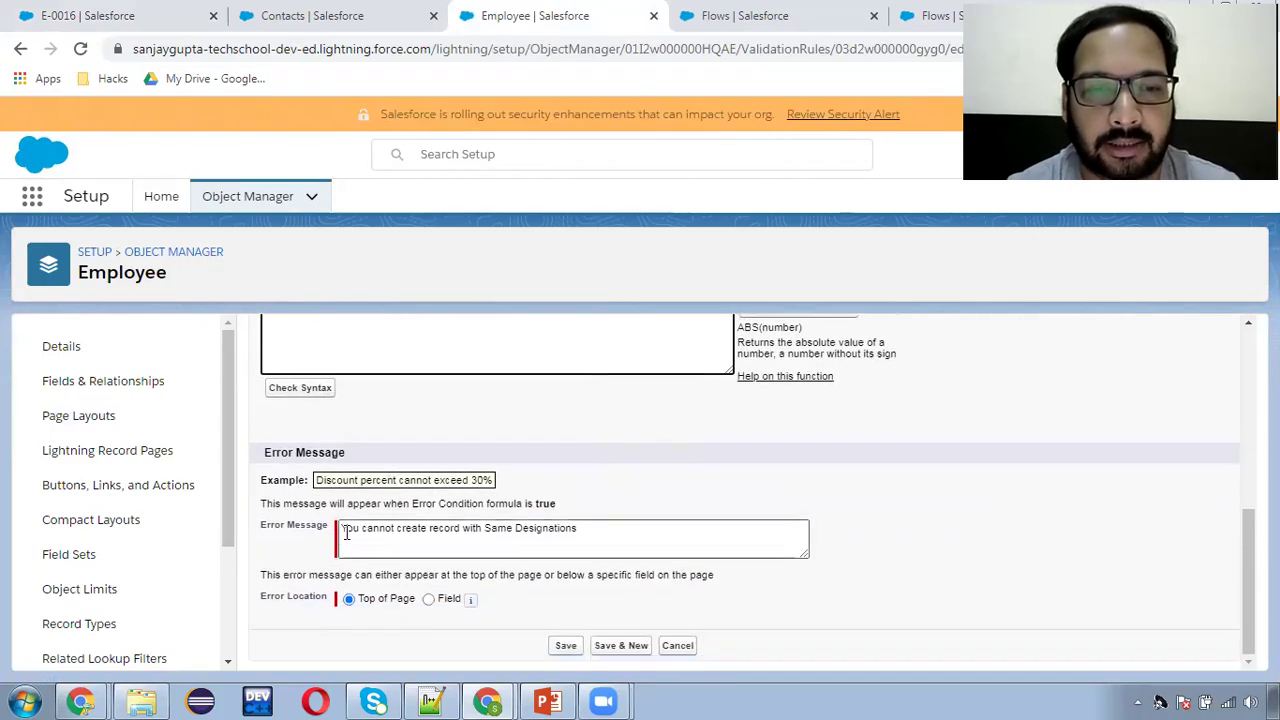
click(346, 533)
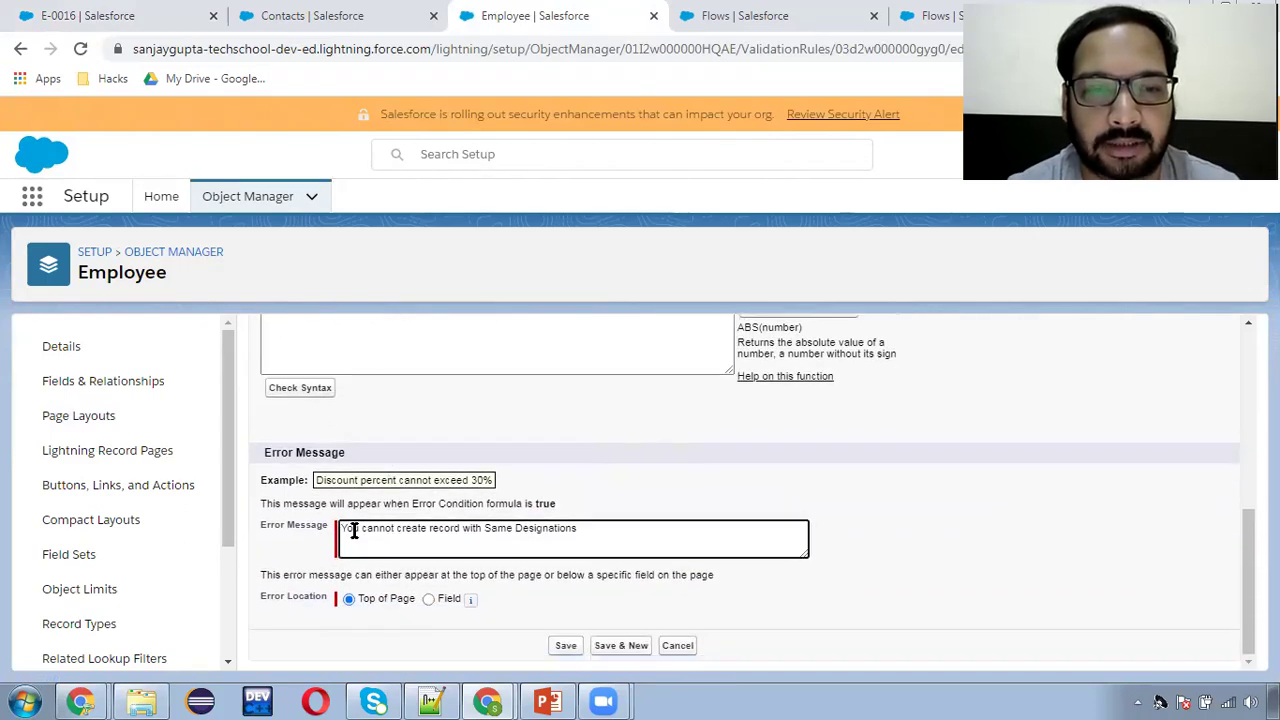
click(429, 528)
text(/update)
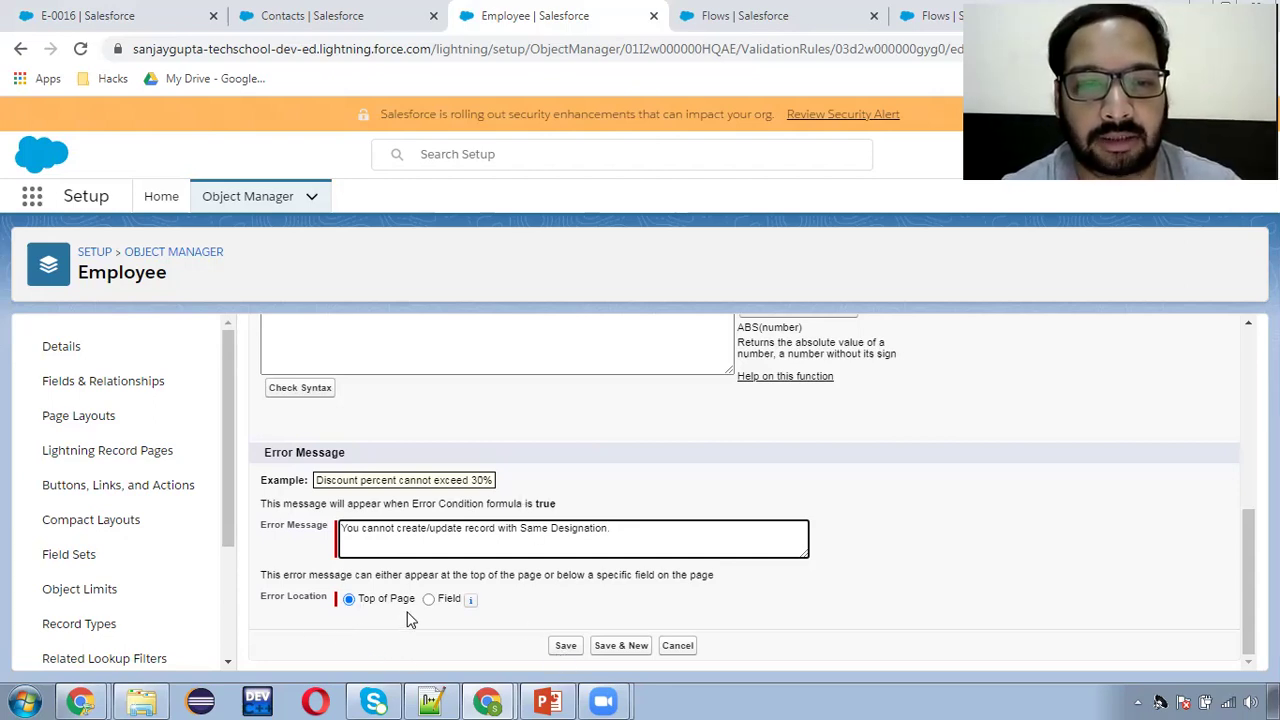
click(566, 646)
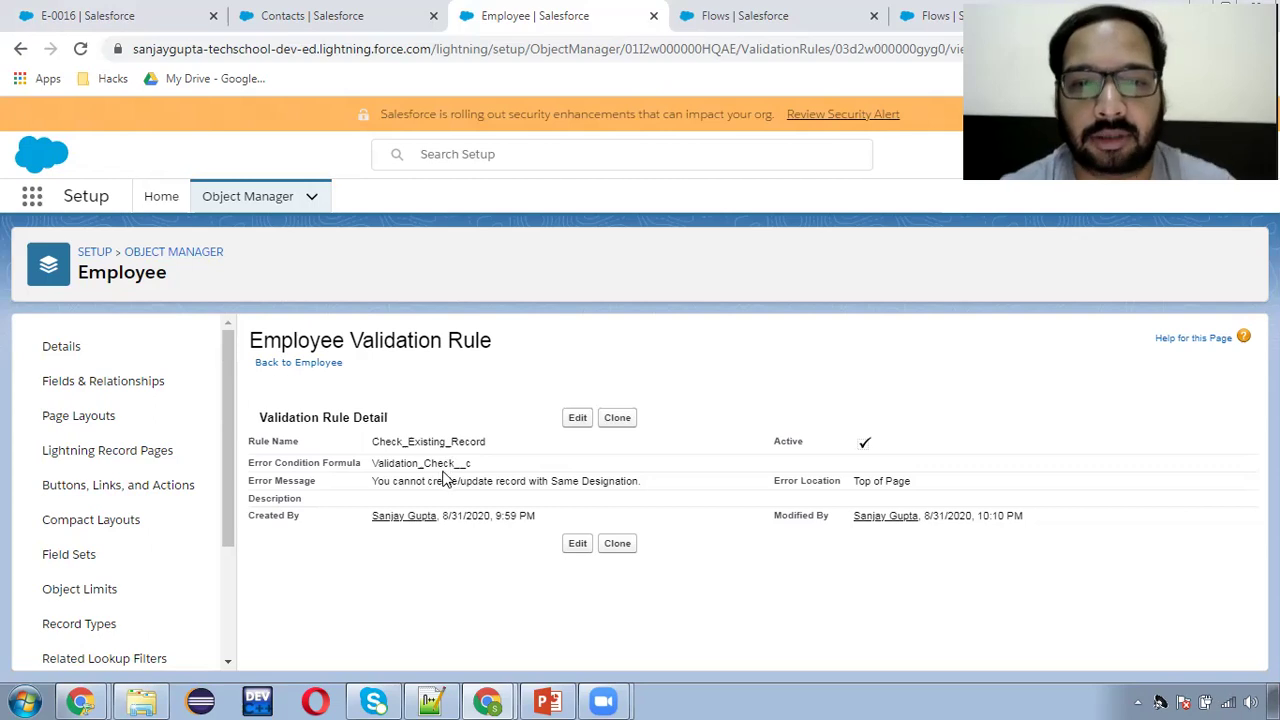
Step: Create a new Record-Triggered Flow from the flows list
click(750, 16)
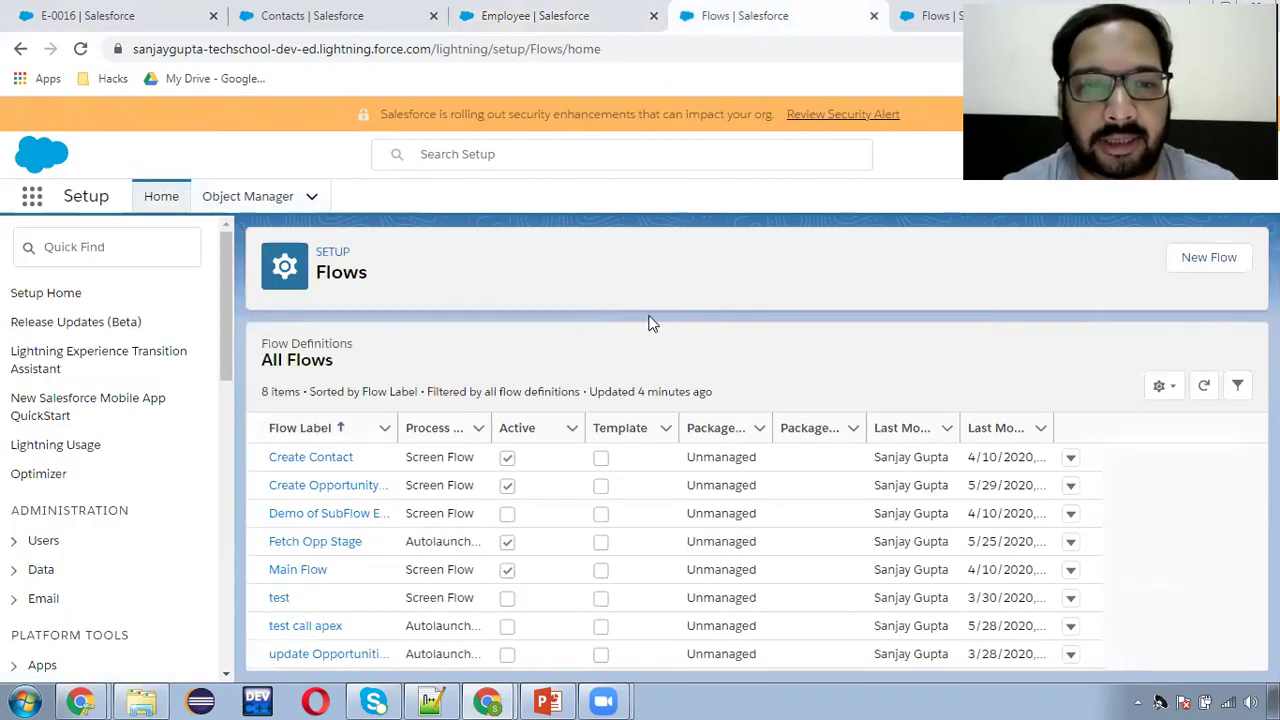
click(1210, 264)
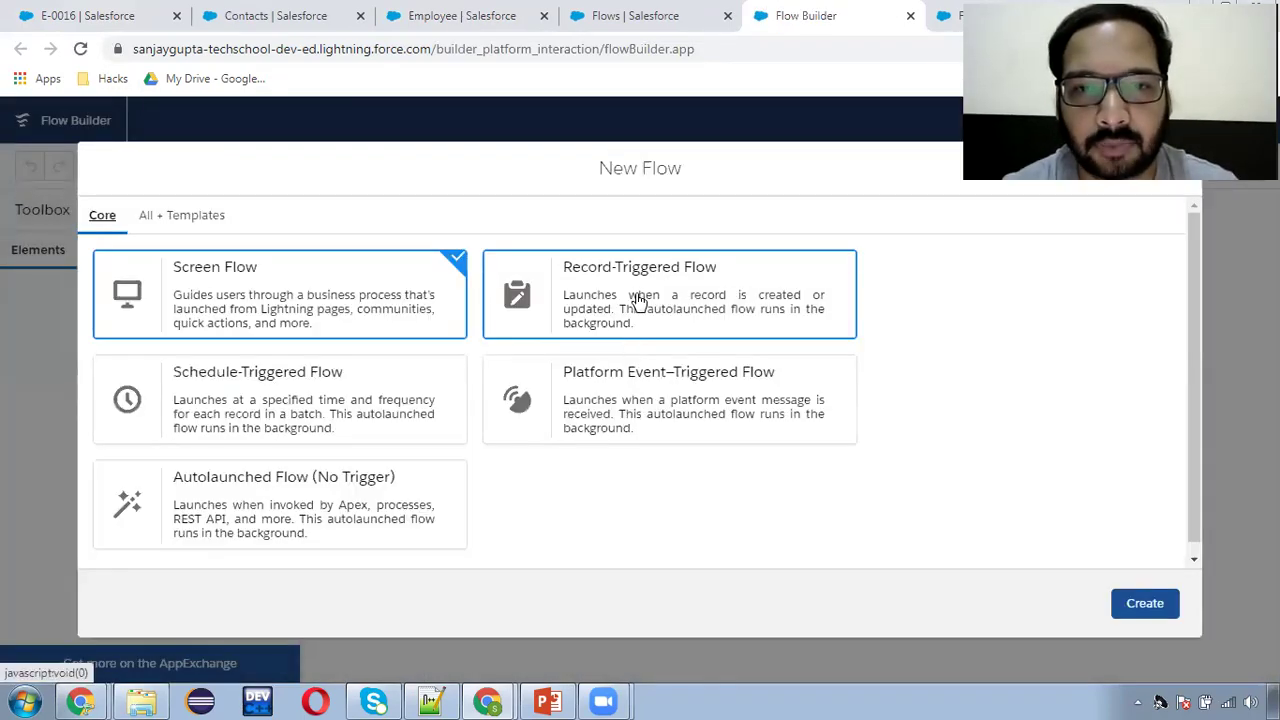
click(634, 296)
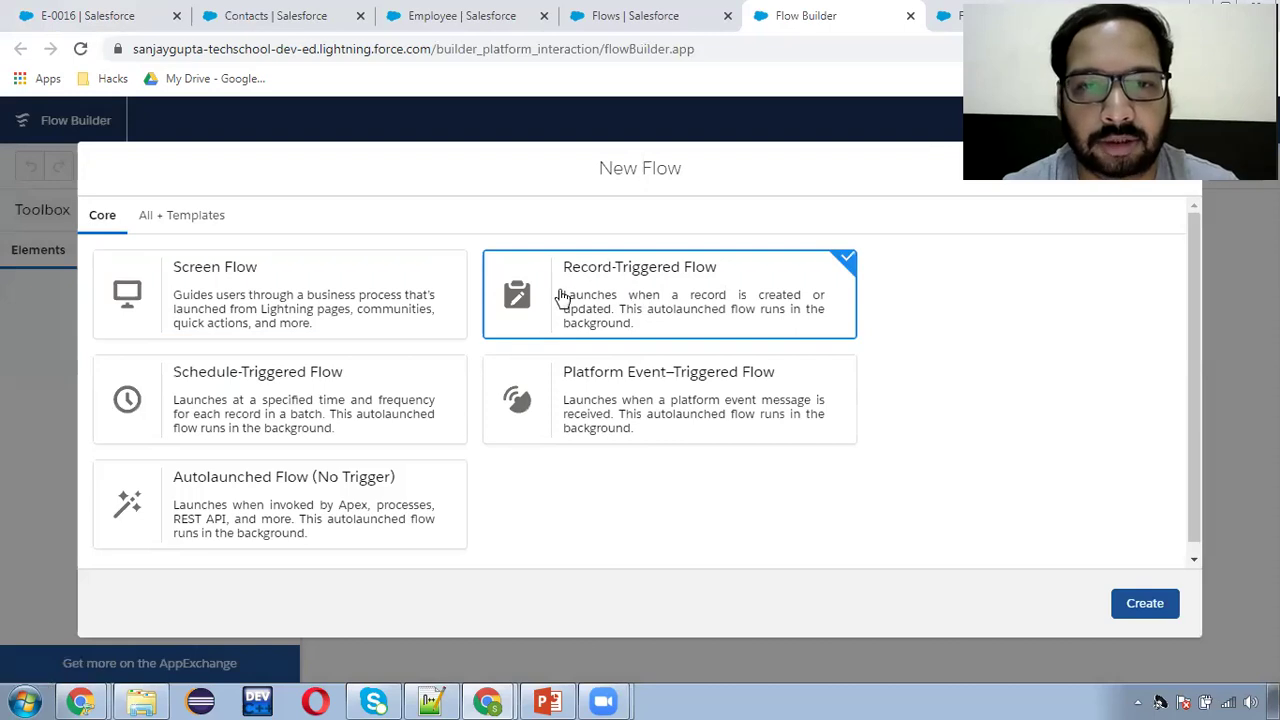
click(1145, 603)
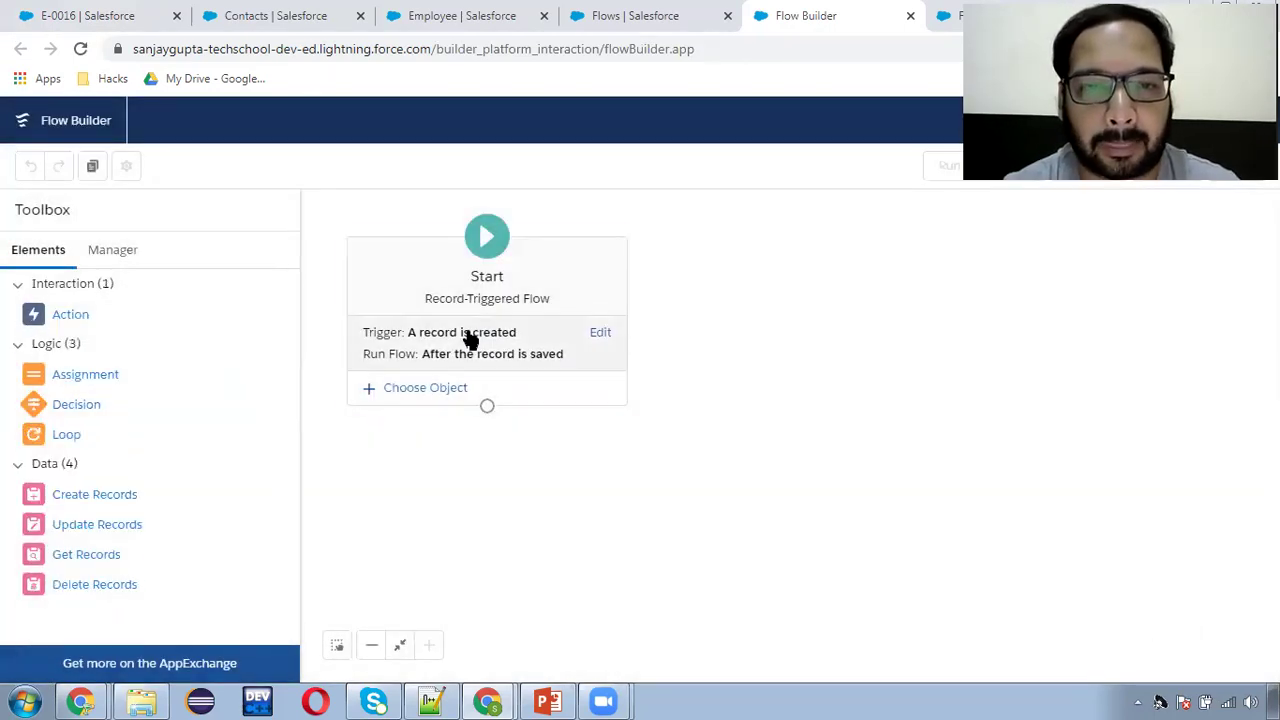
Step: Set the trigger to 'A record is created or updated', running before save
click(465, 335)
click(265, 334)
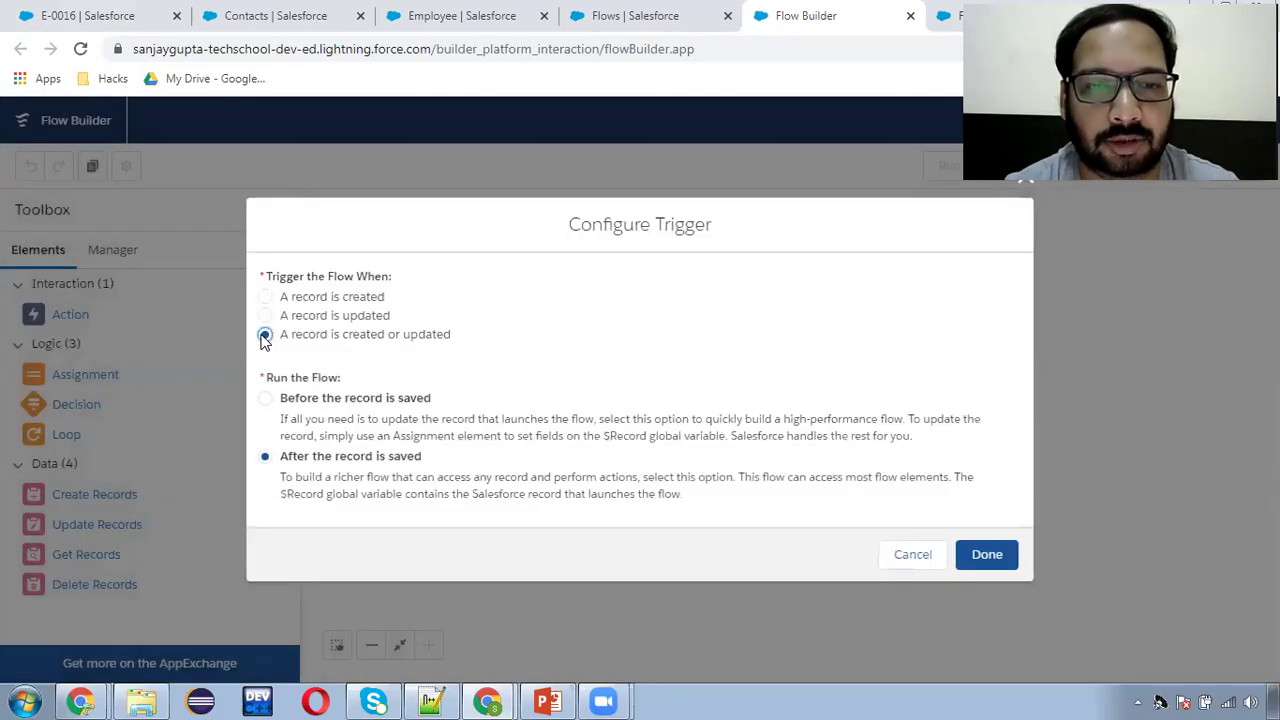
click(264, 399)
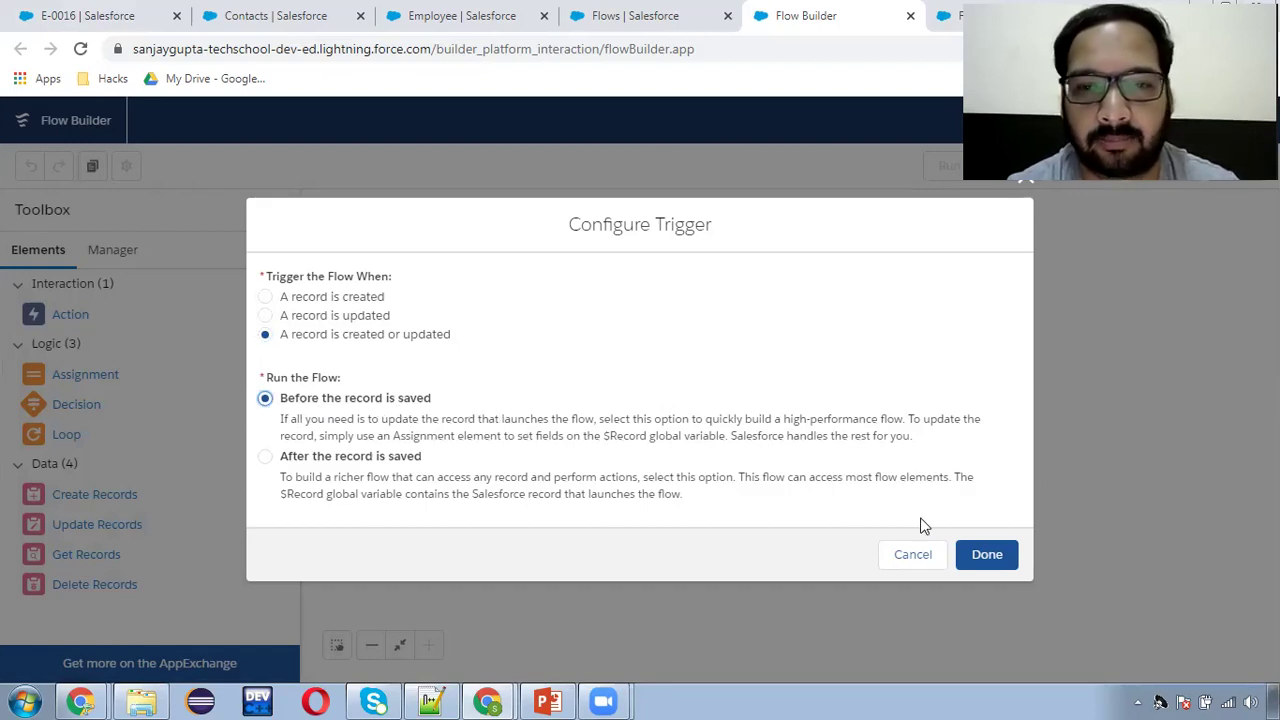
click(980, 556)
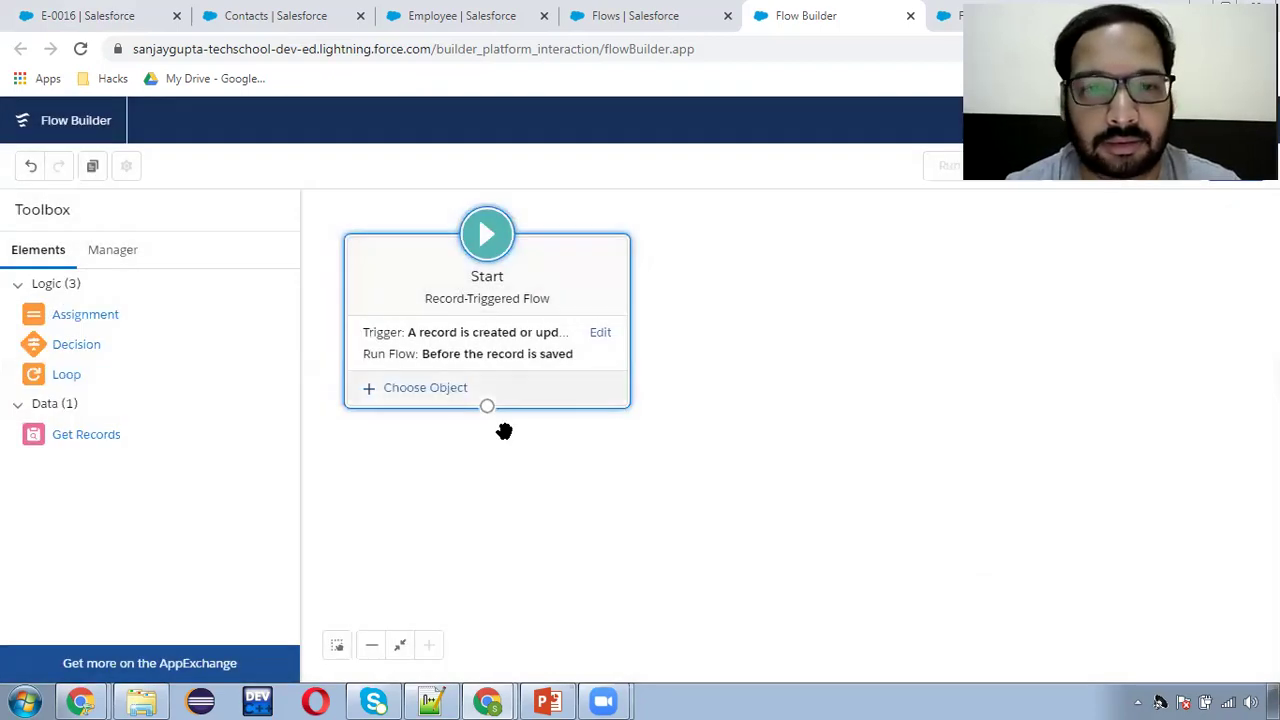
Step: Choose Employee as the flow's triggering object
click(448, 392)
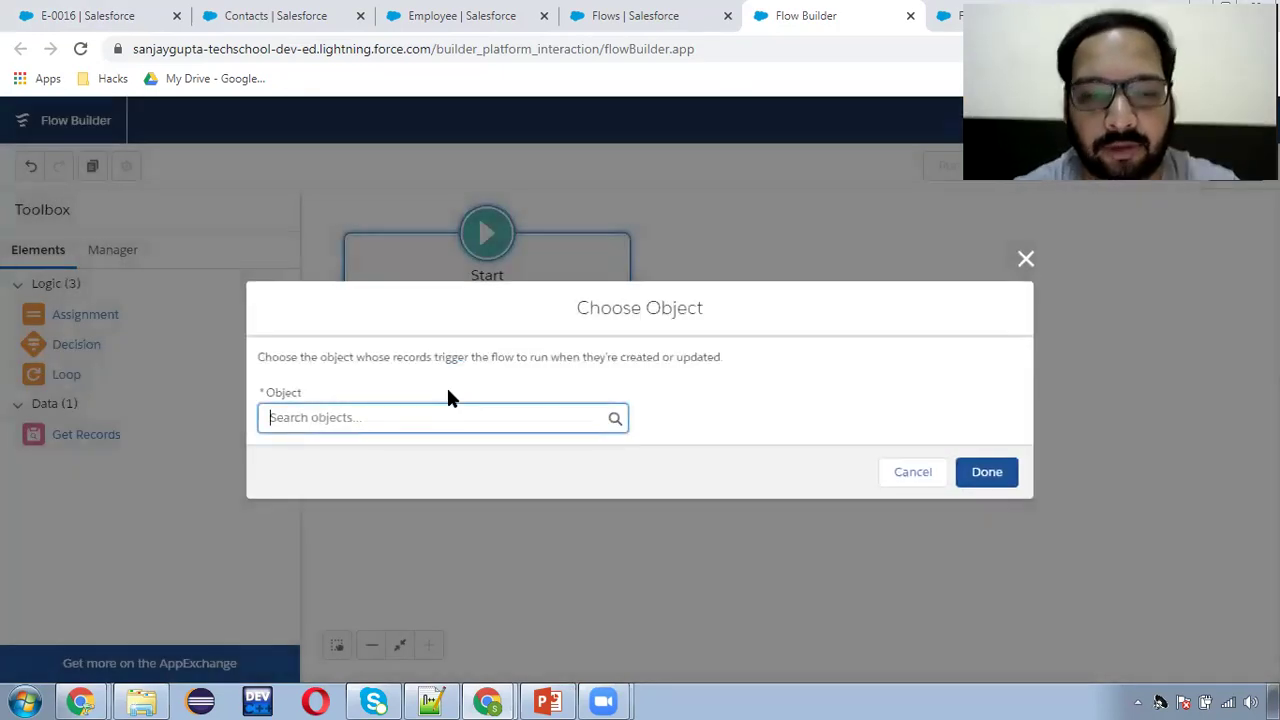
text(employee)
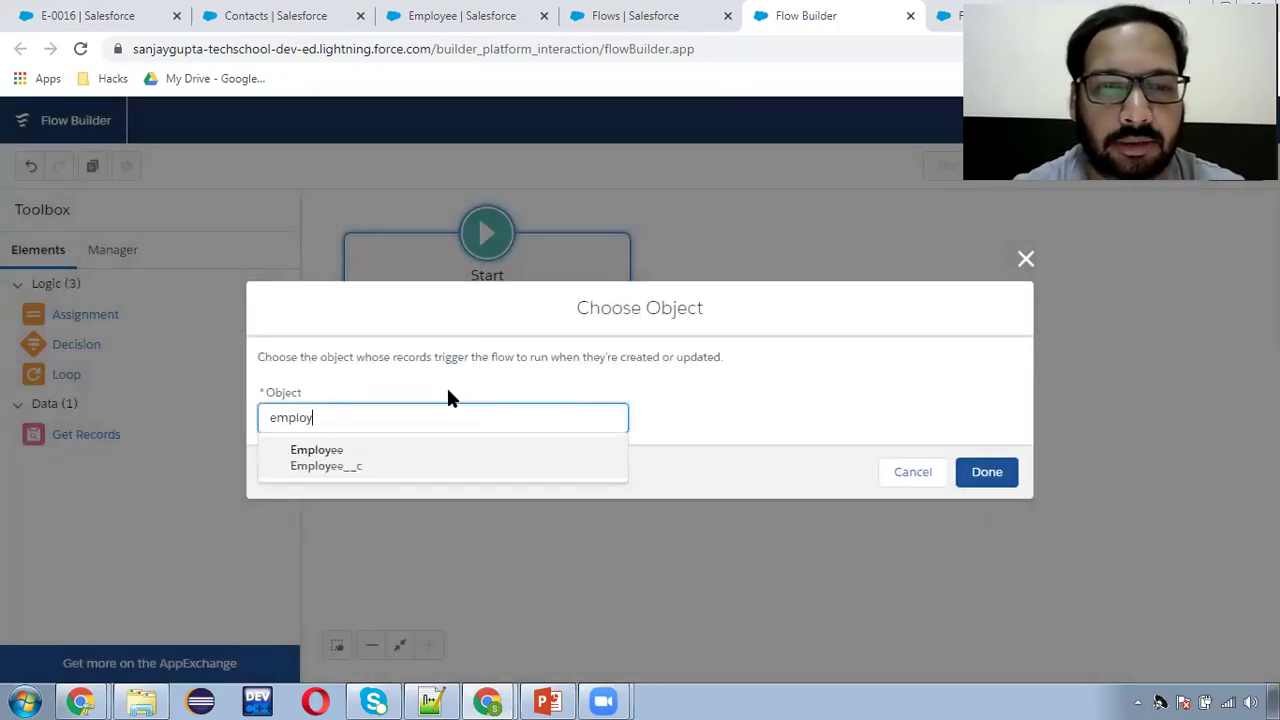
click(388, 458)
click(973, 471)
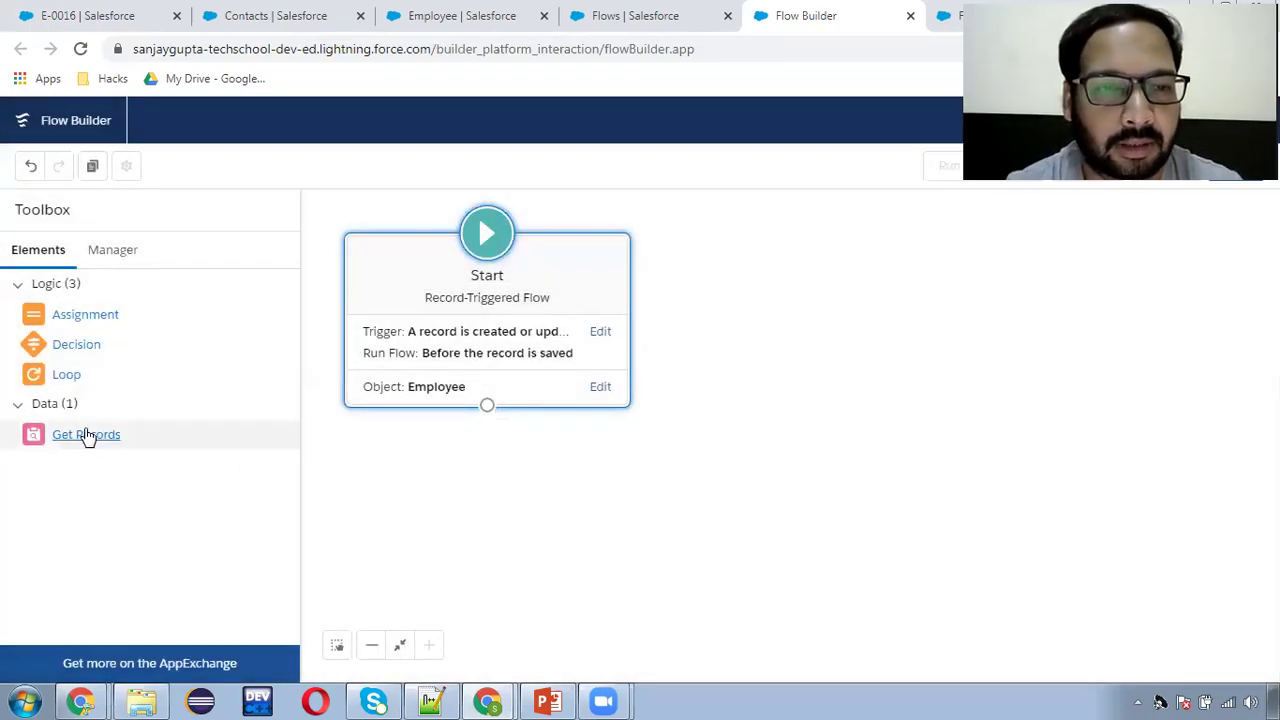
Step: Add a Get Records element labelled 'Get Existing Employees'
drag(88, 440, 712, 371)
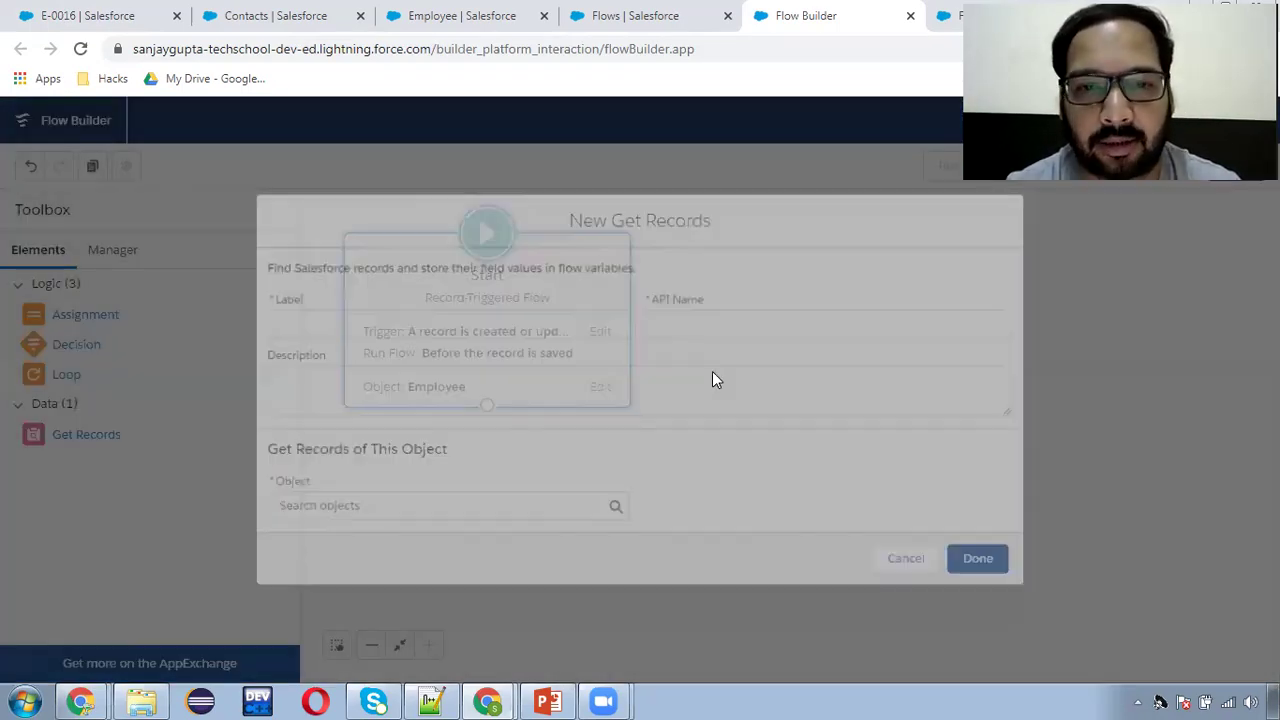
text(Get)
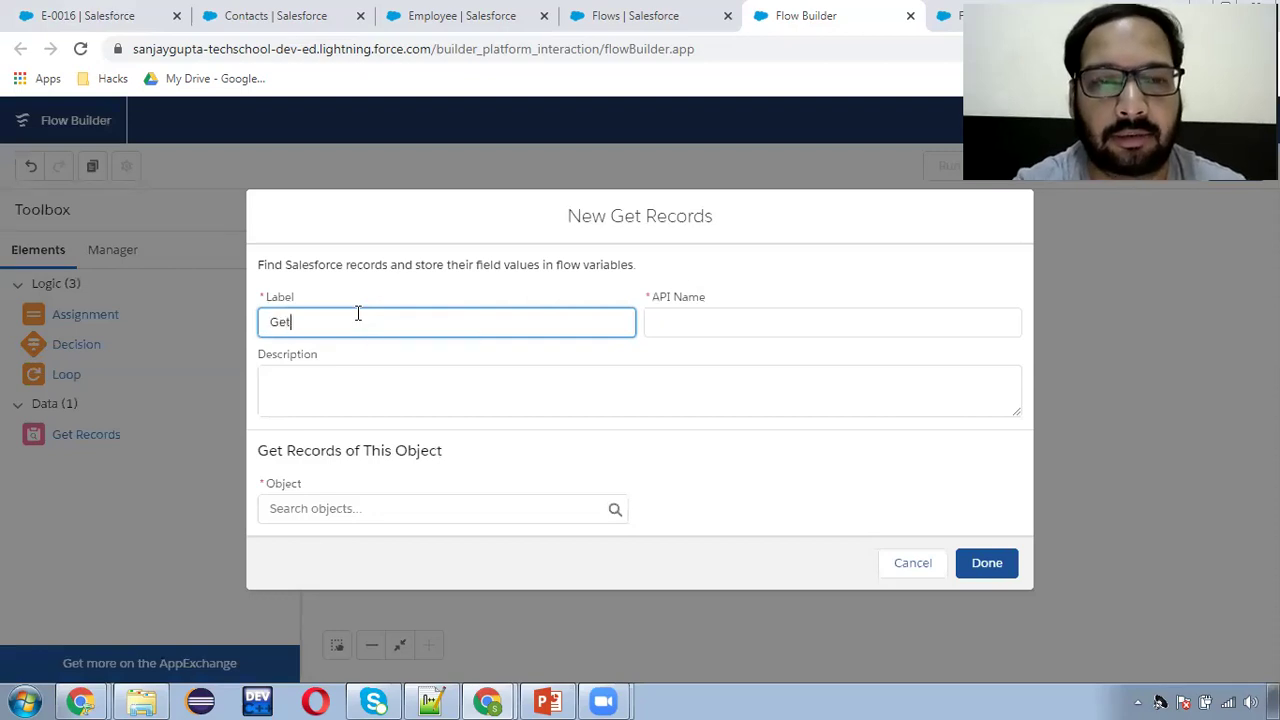
text( Exis)
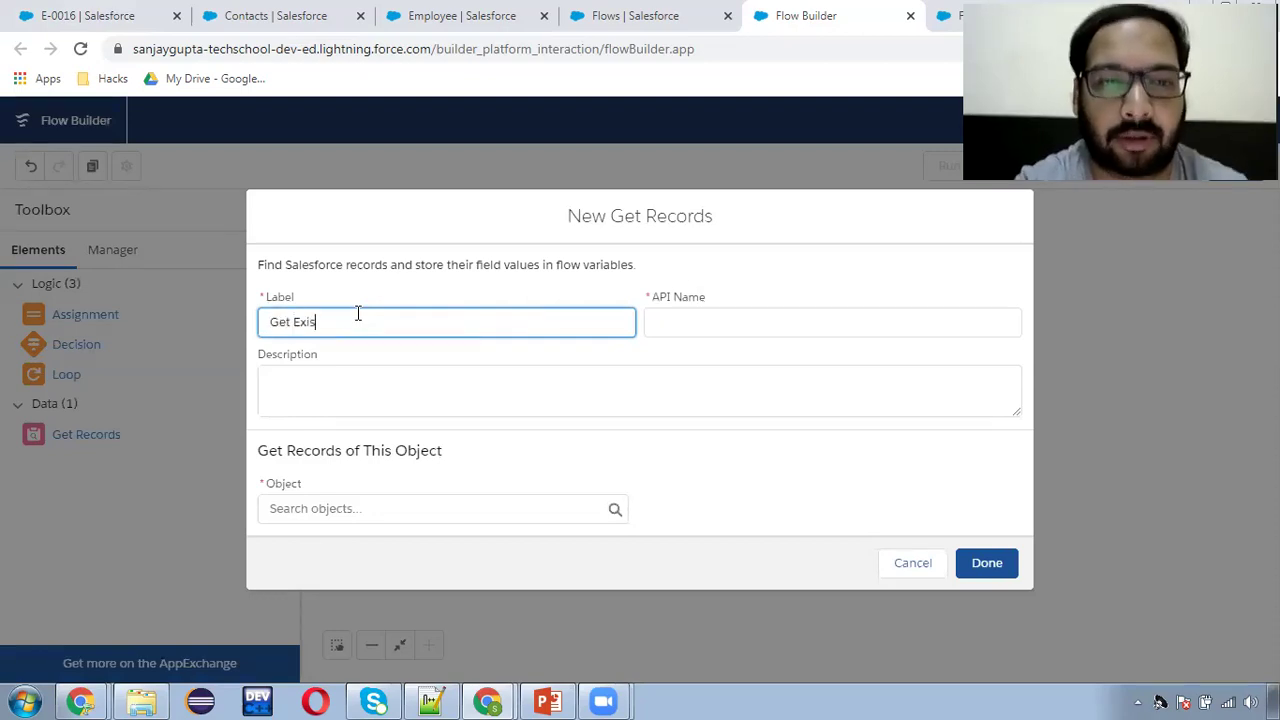
text(ting Employe)
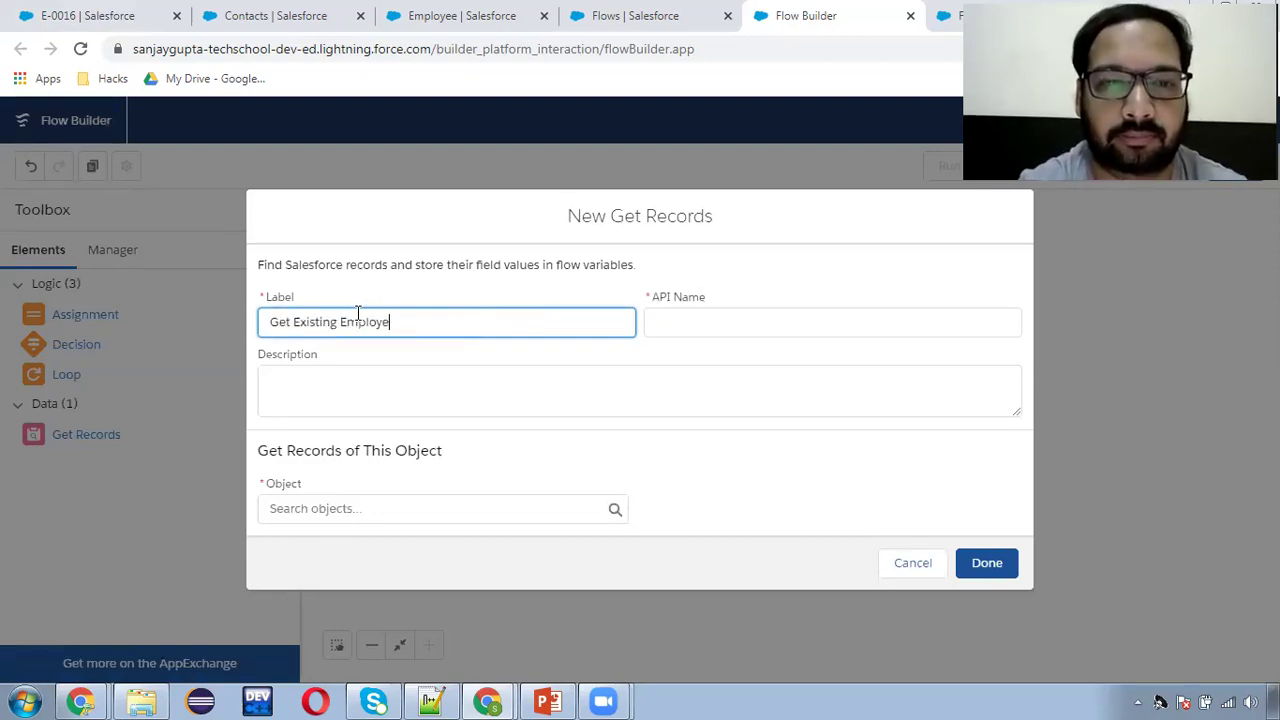
text(es)
click(746, 304)
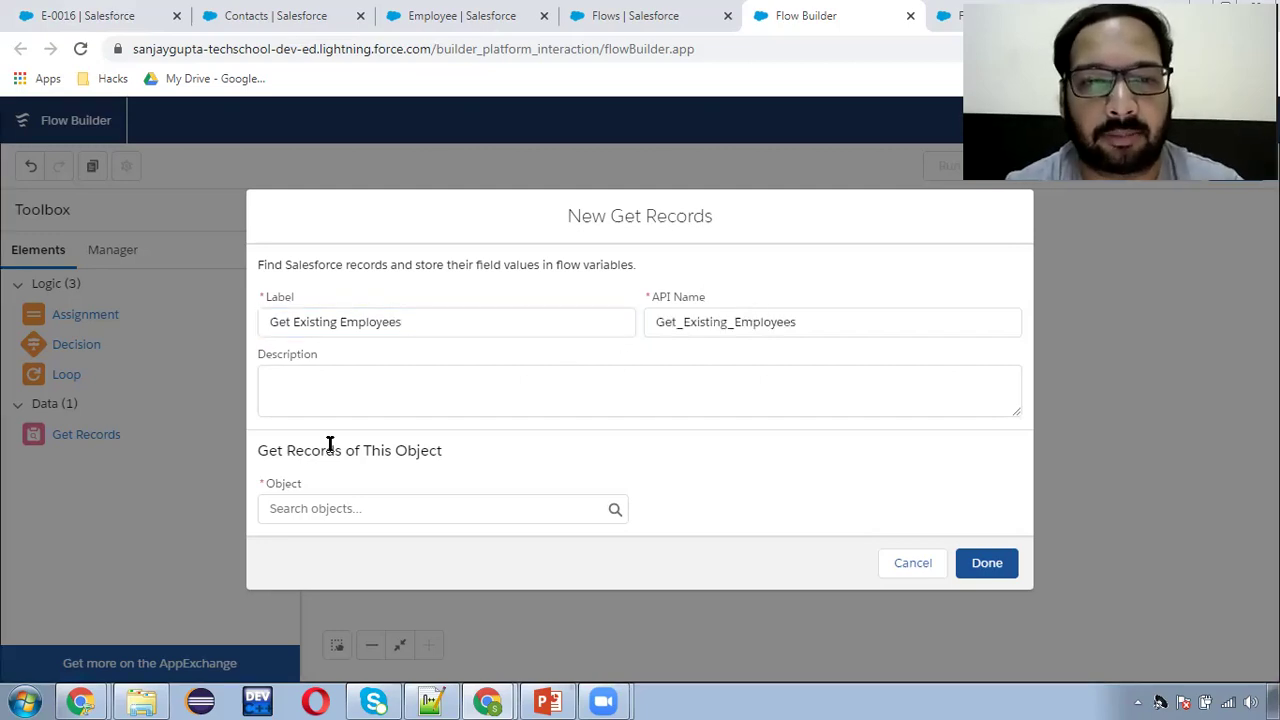
Step: Set the Get Existing Employees object to Employee
click(345, 509)
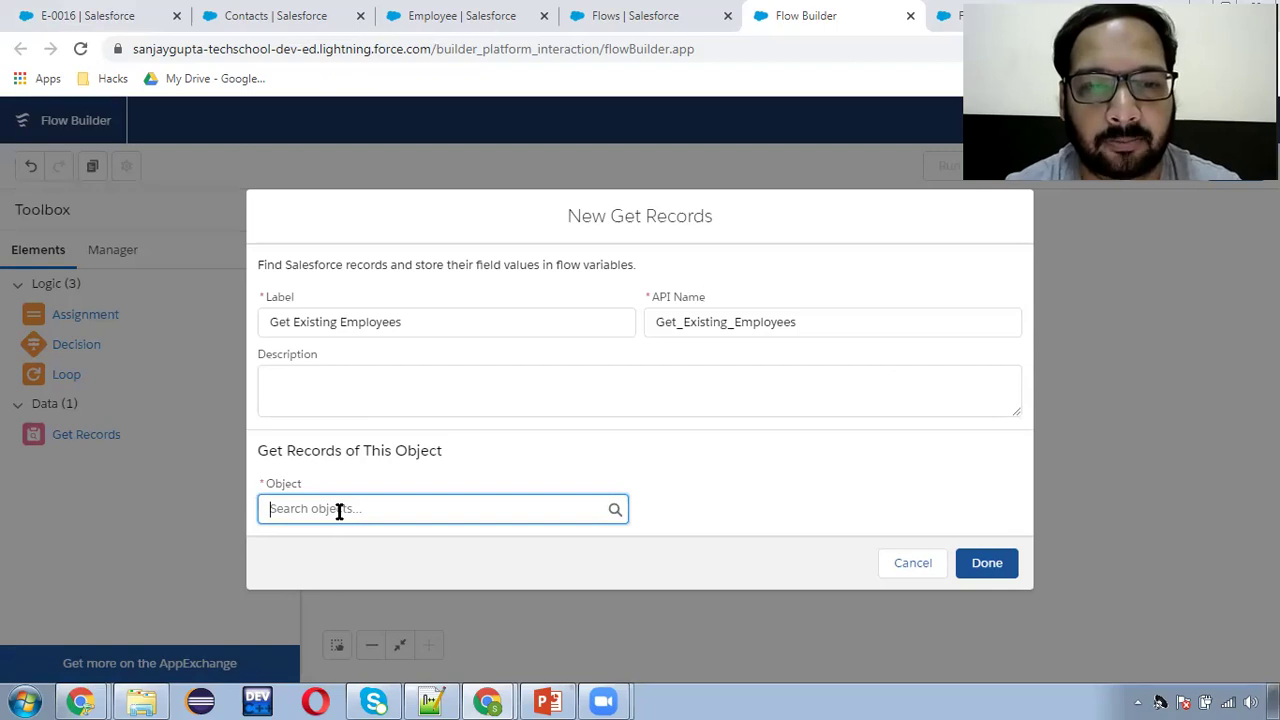
text(ep)
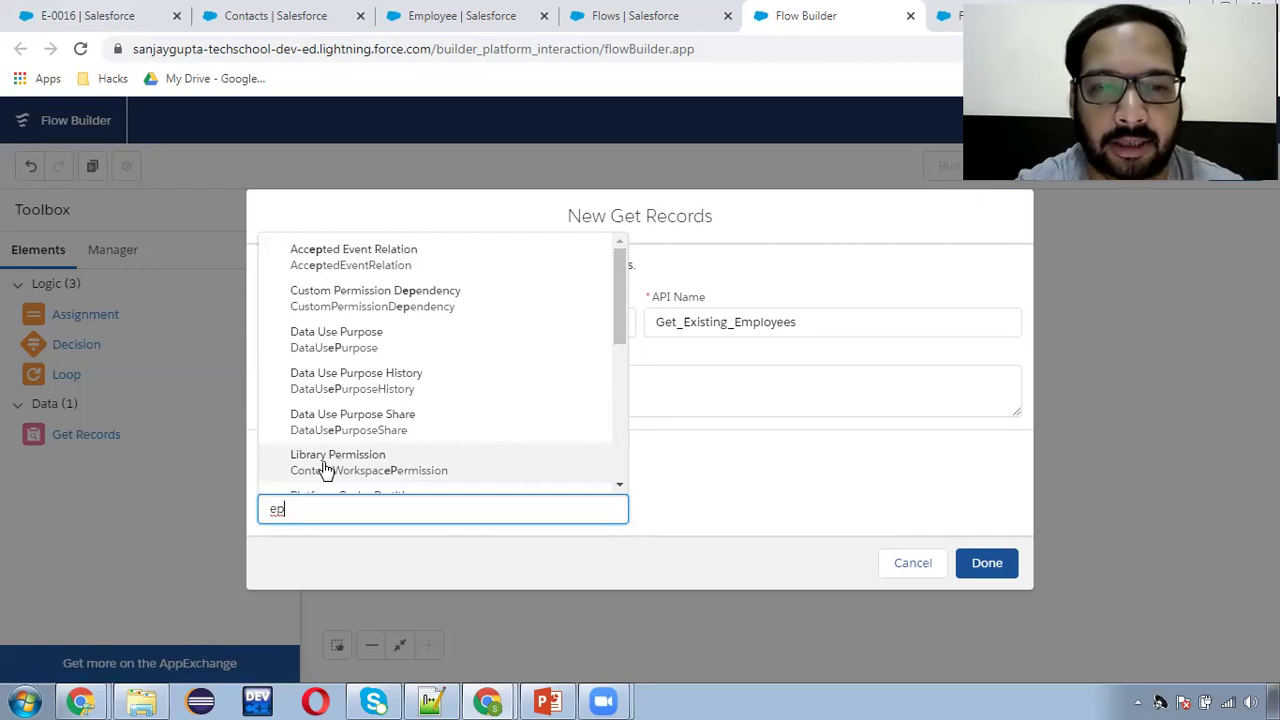
key(BackSpace)
text(mp)
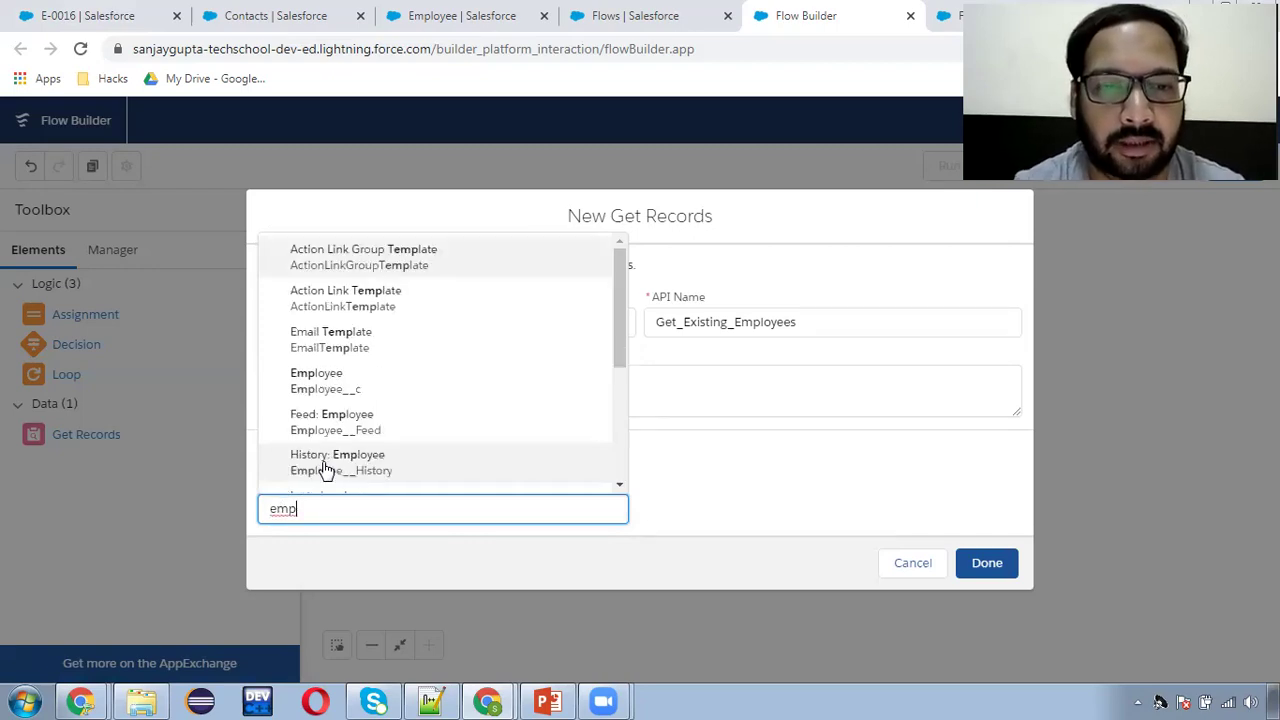
click(327, 388)
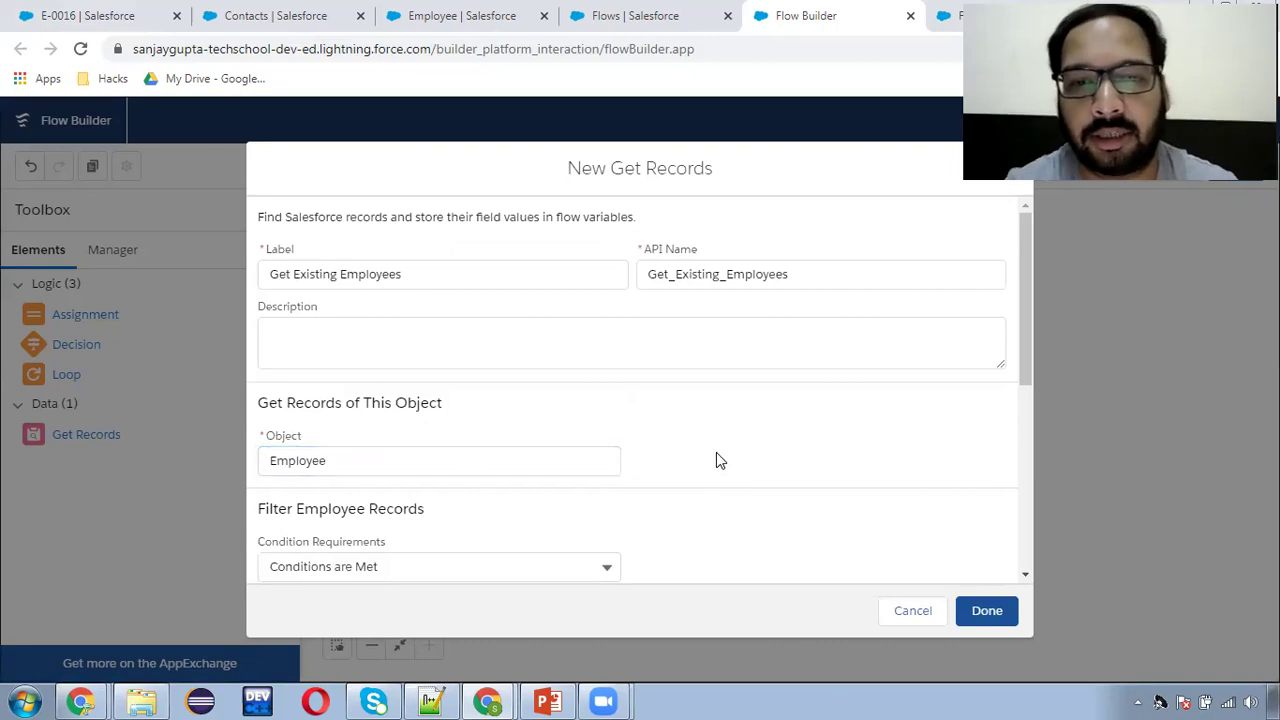
scroll(700, 480, down, 1)
scroll(718, 446, down, 1)
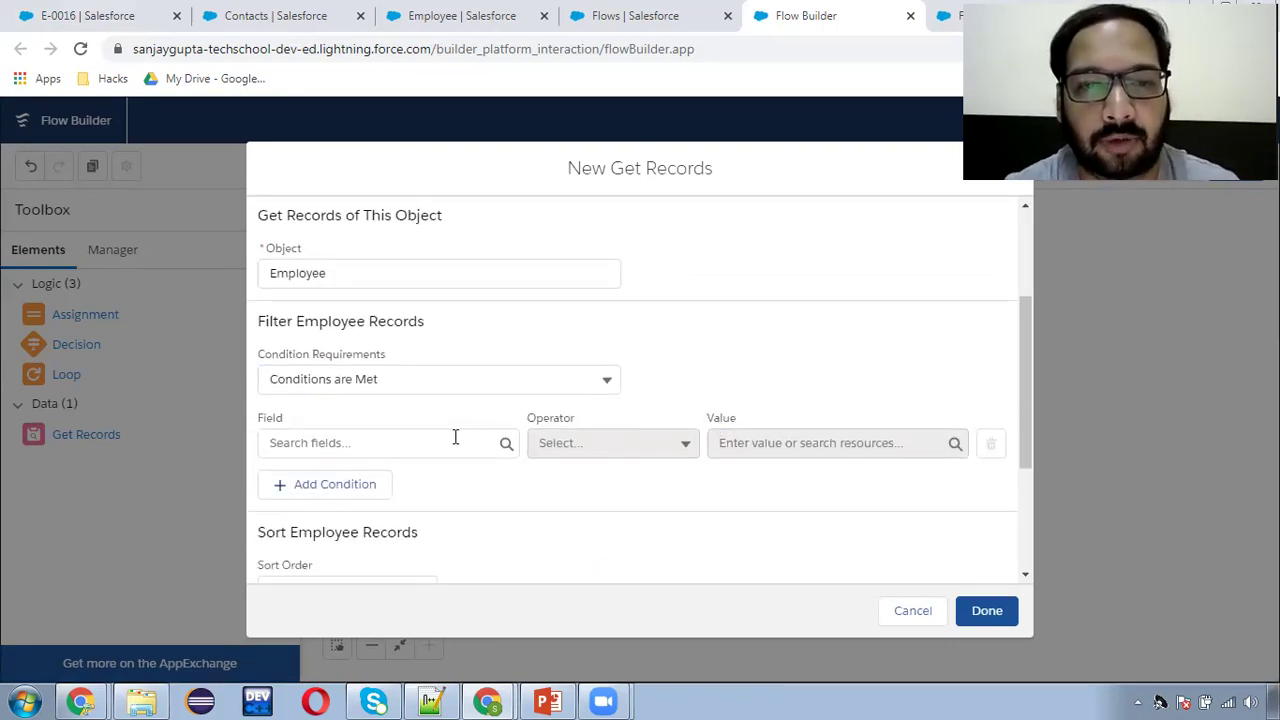
Step: Set the lookup filter field to Designation__c
scroll(440, 425, down, 1)
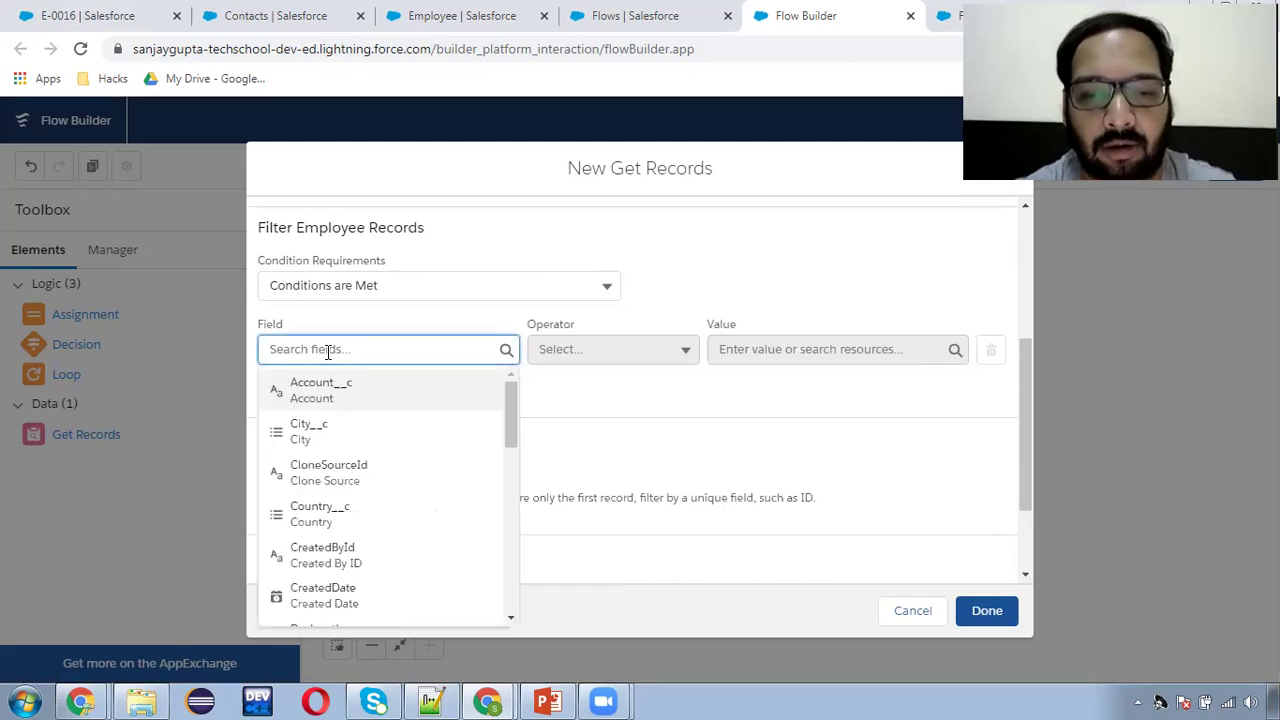
text(des)
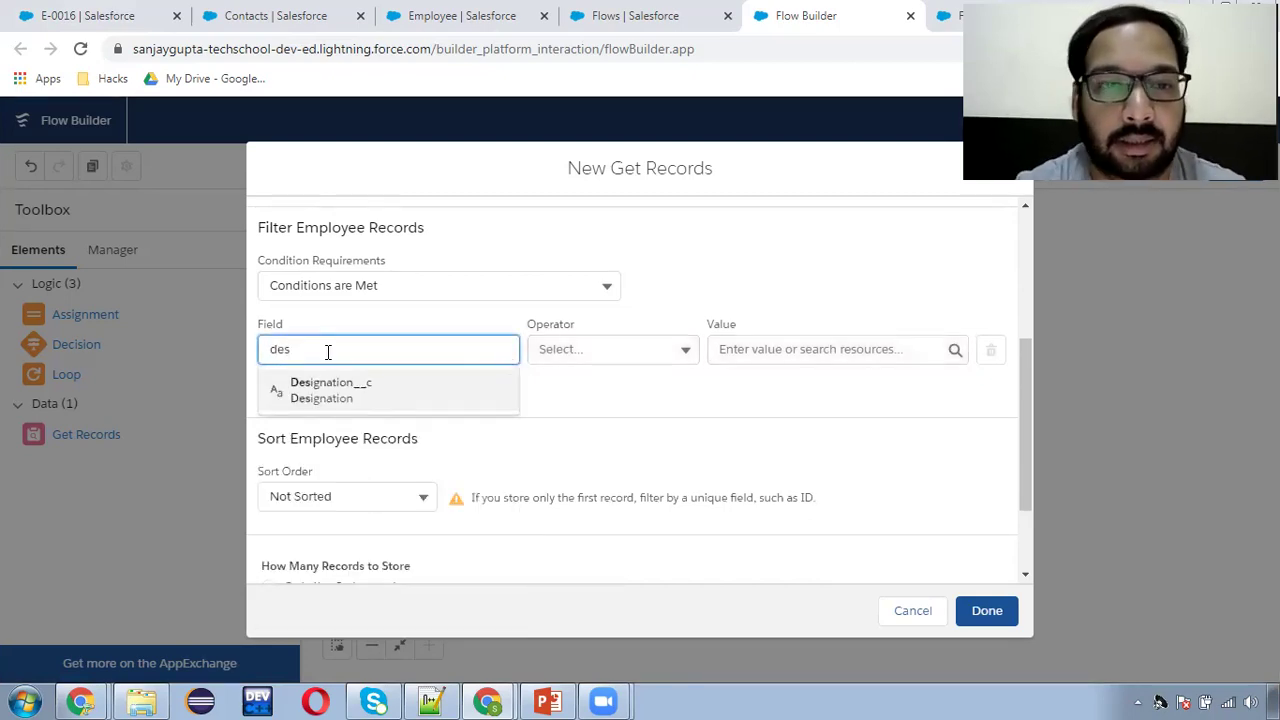
click(352, 404)
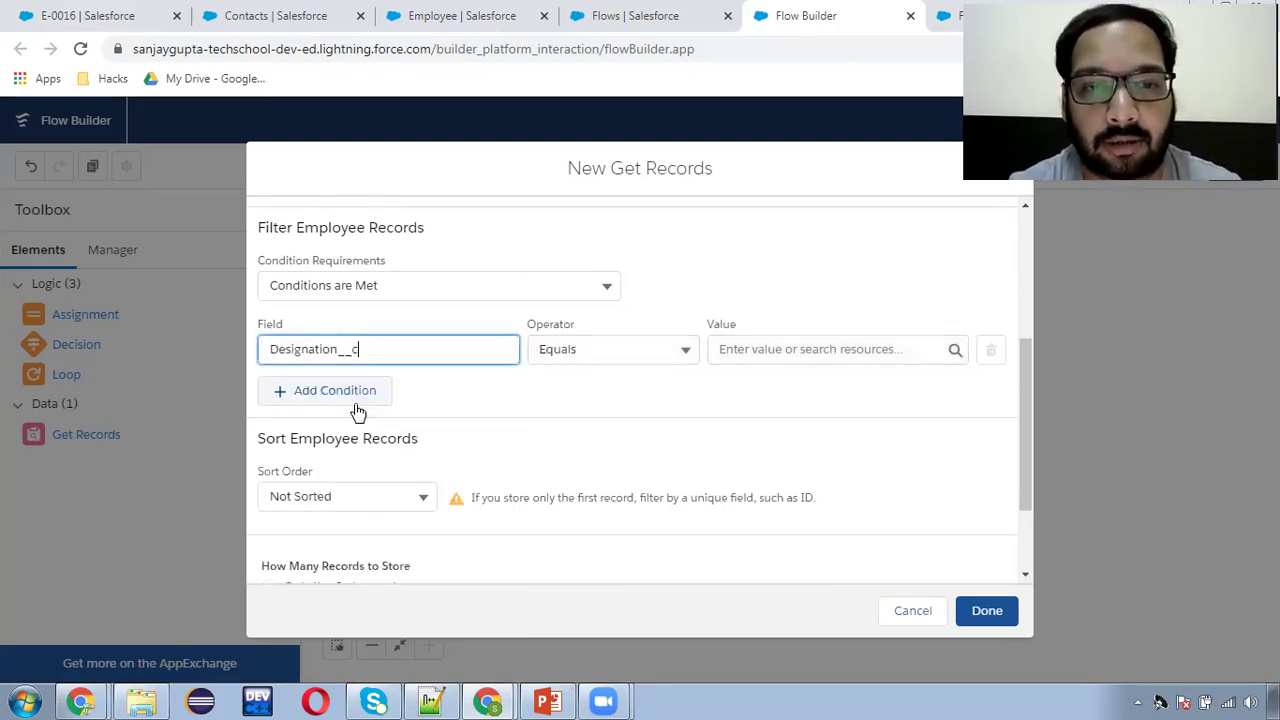
Step: Set the filter to Equals {!$Record.Designation__c}, the triggering record's Designation
click(755, 340)
text(reco)
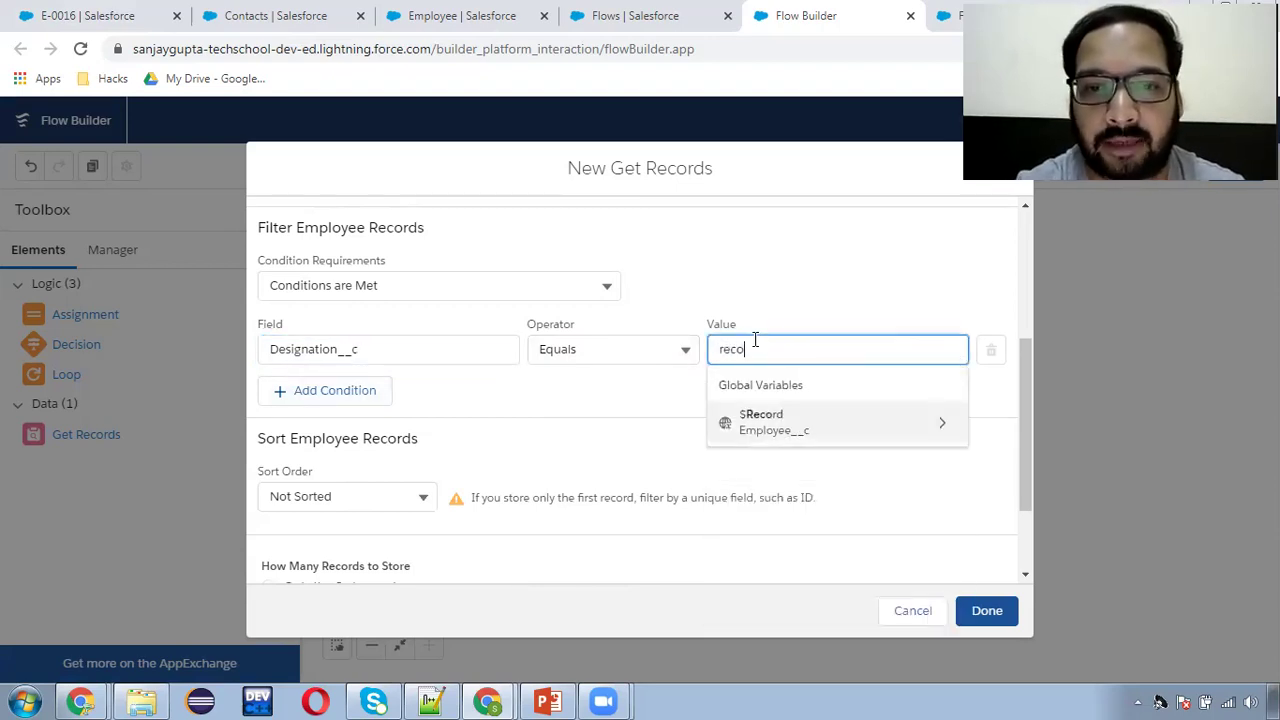
click(770, 424)
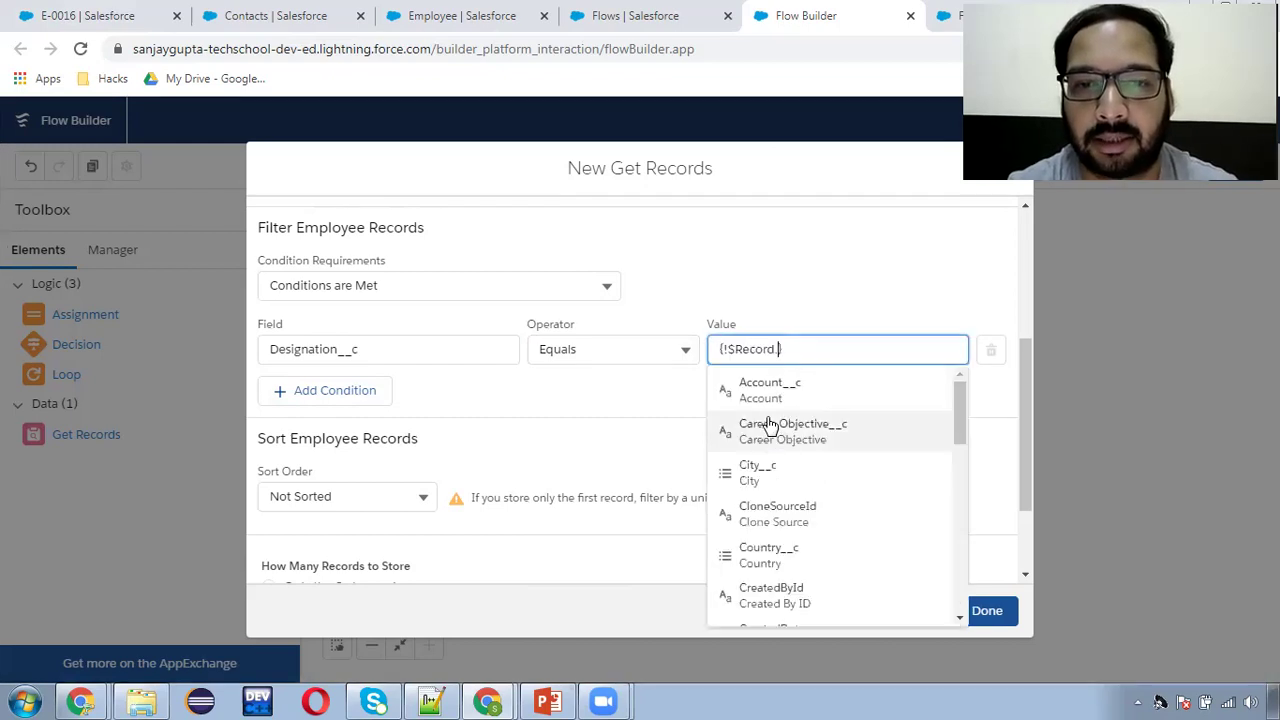
text(dis)
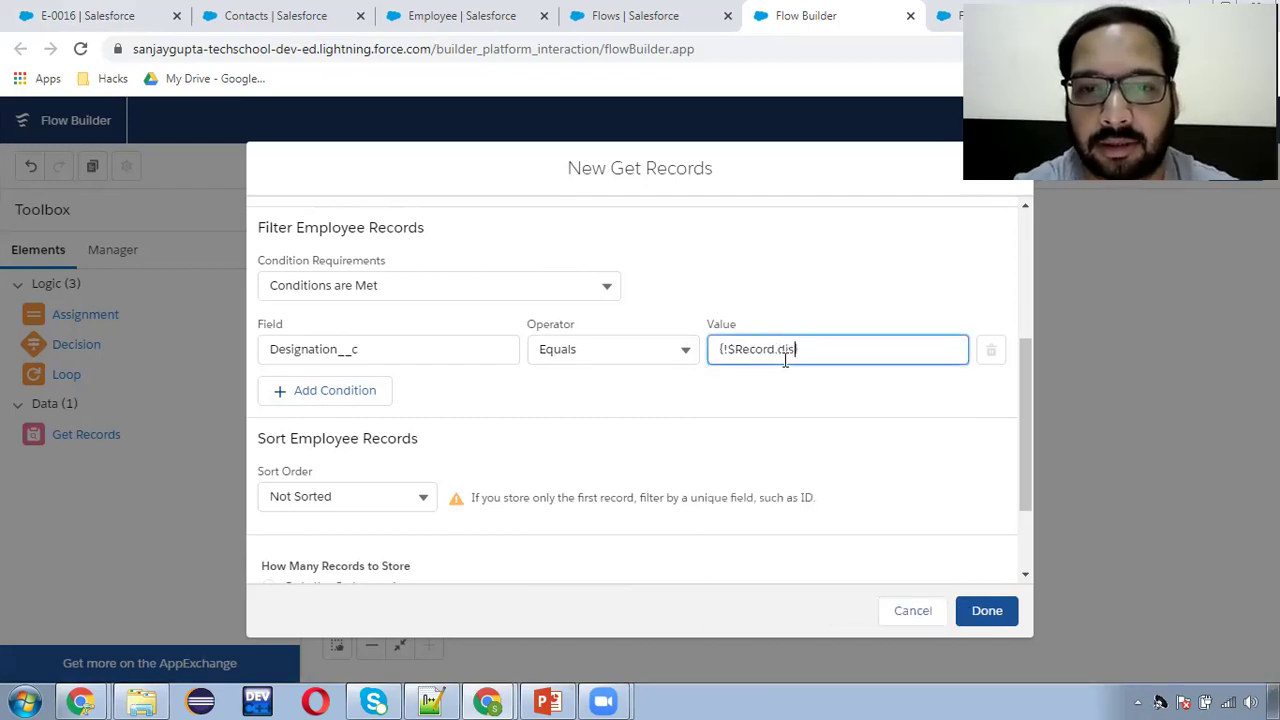
key(BackSpace)
key(BackSpace)
text(es)
key(Return)
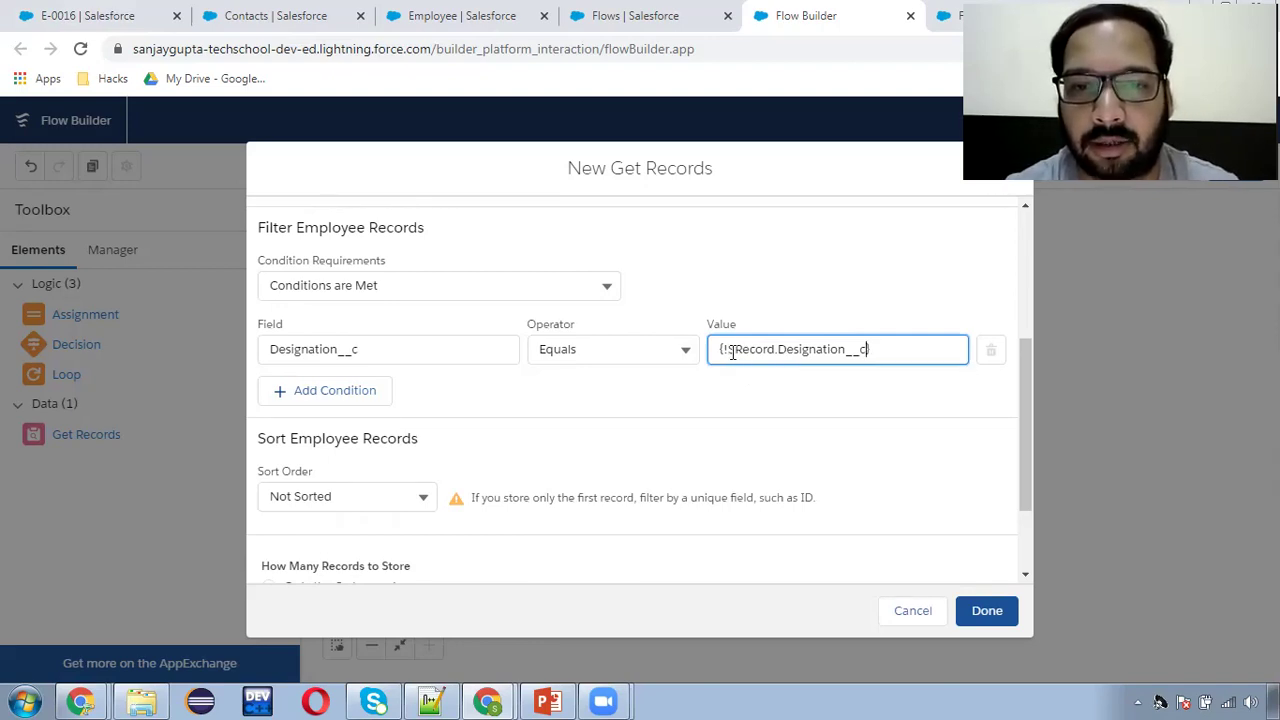
drag(730, 352, 774, 351)
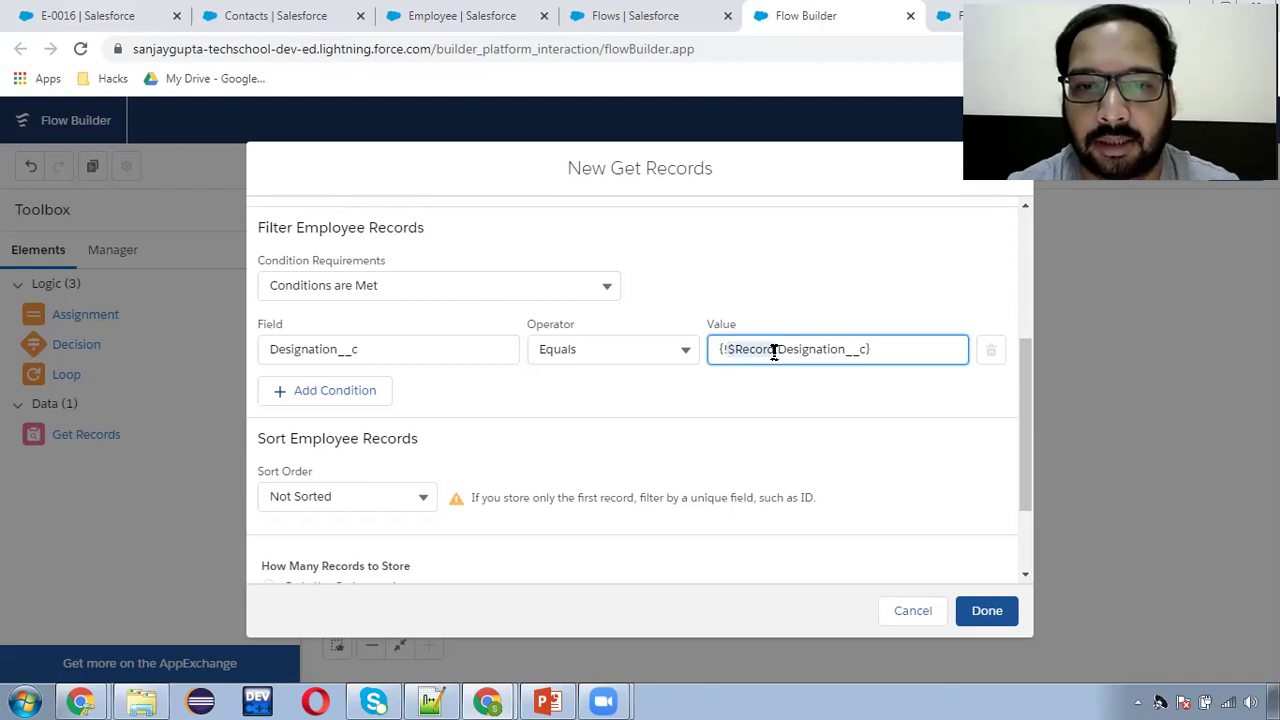
click(812, 349)
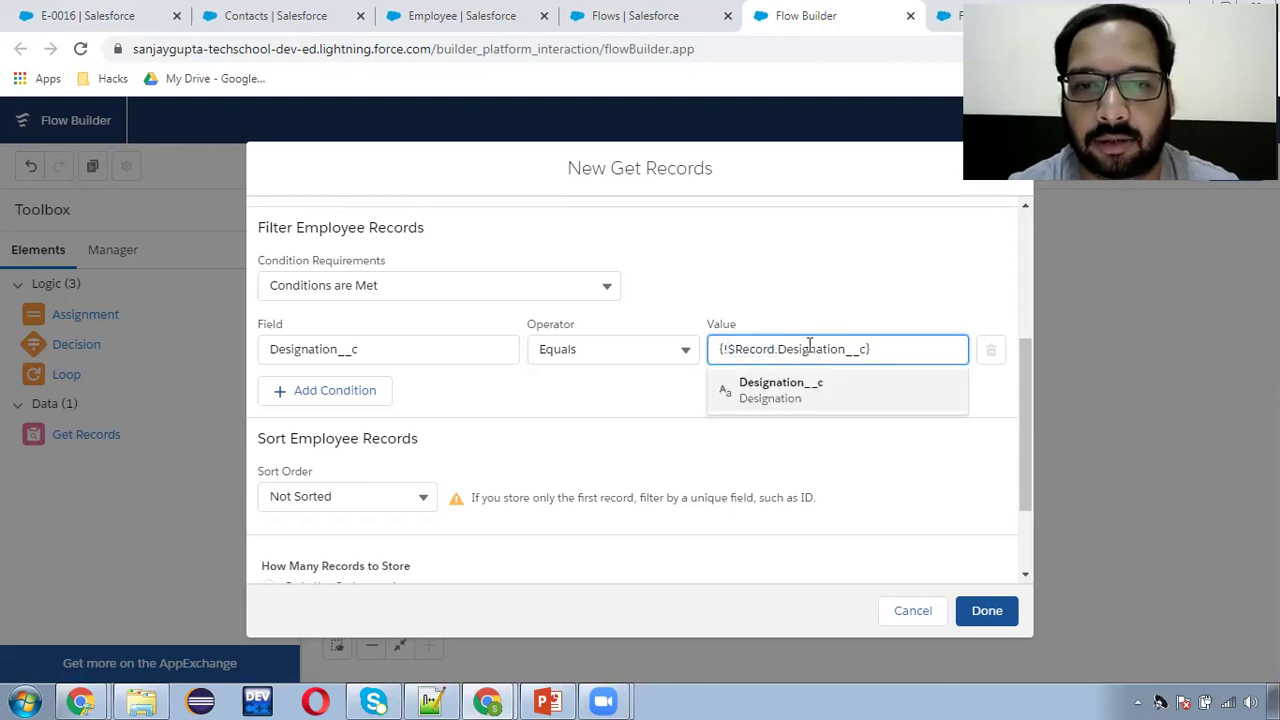
click(469, 403)
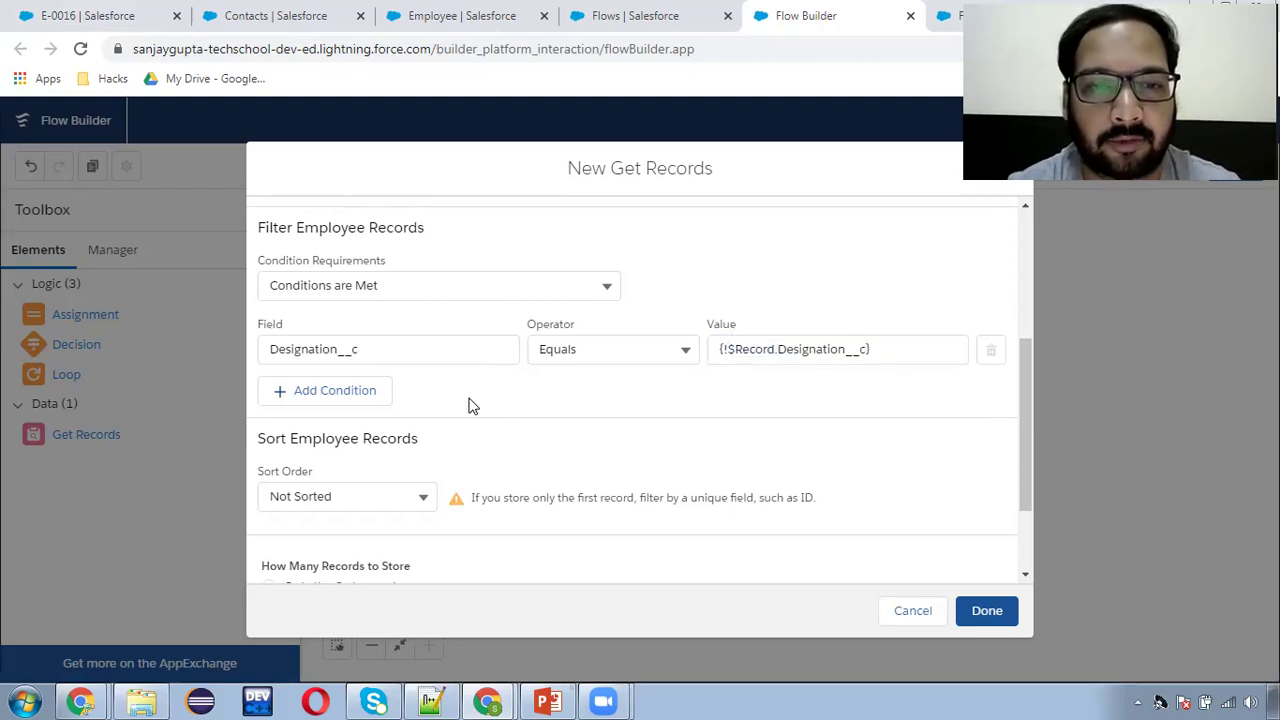
scroll(377, 391, up, 3)
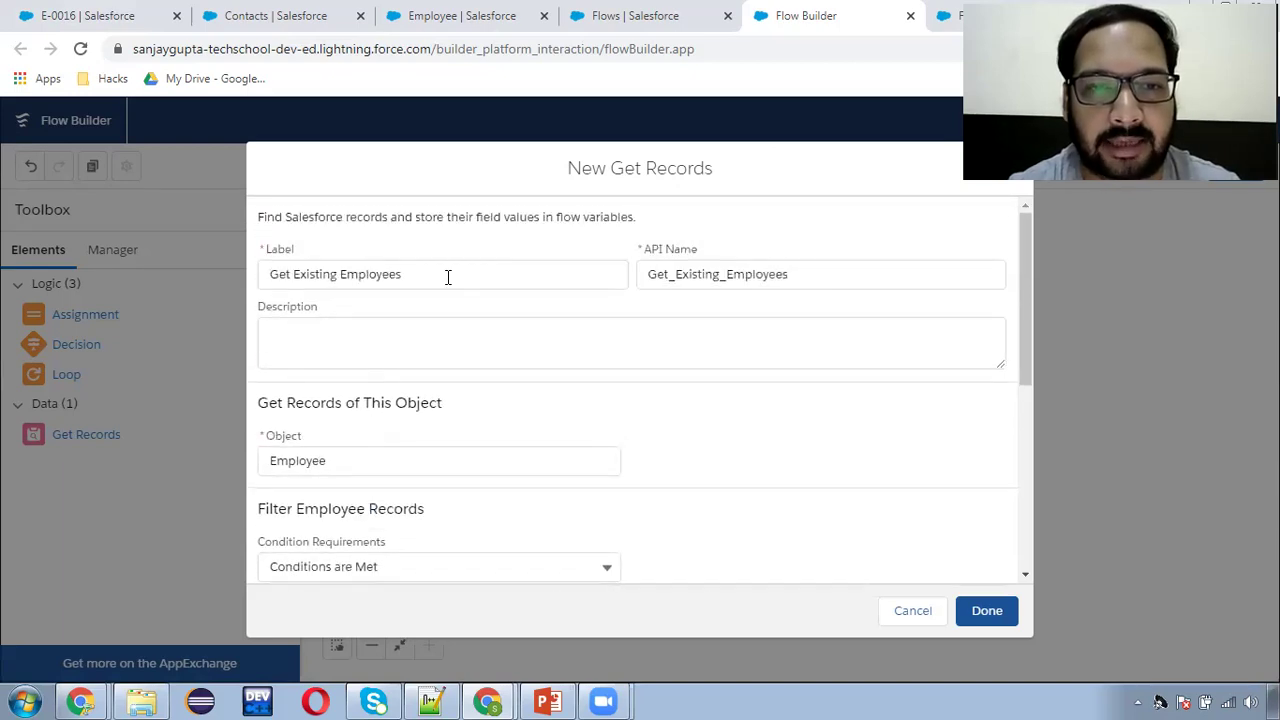
Step: Store all matching Employee records, save the lookup, and connect Start to it
scroll(451, 434, down, 3)
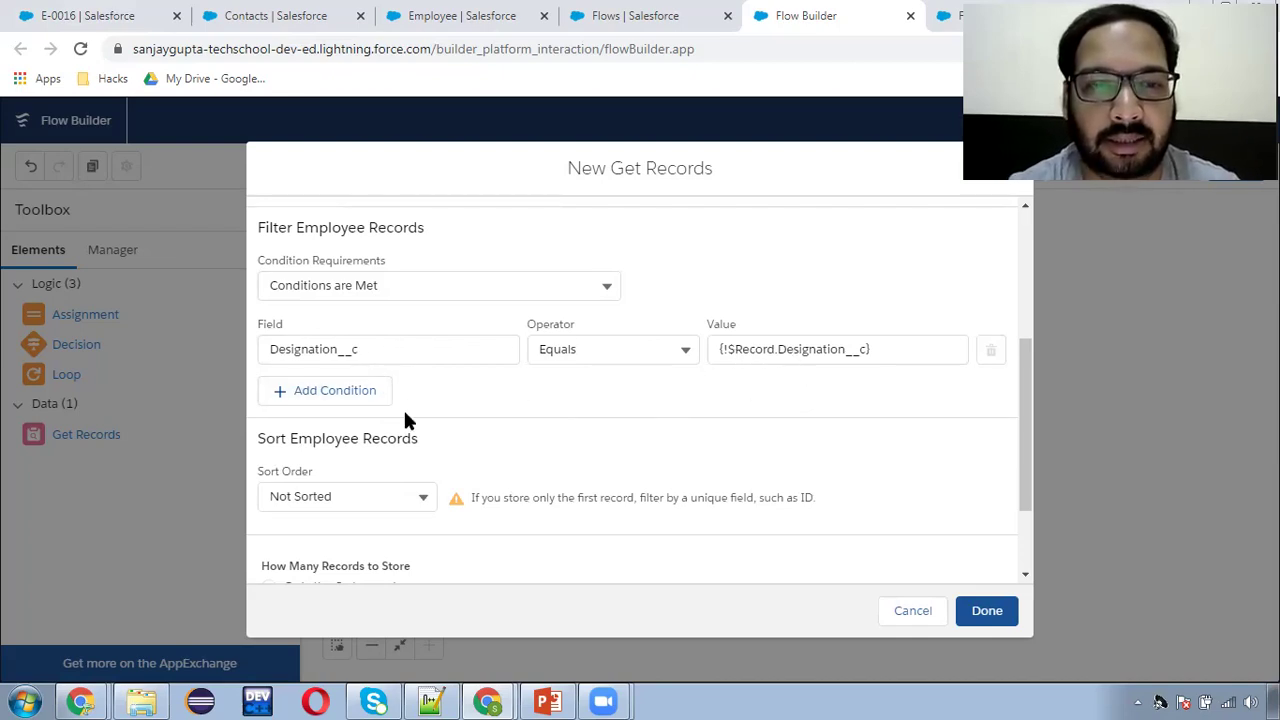
scroll(405, 420, down, 3)
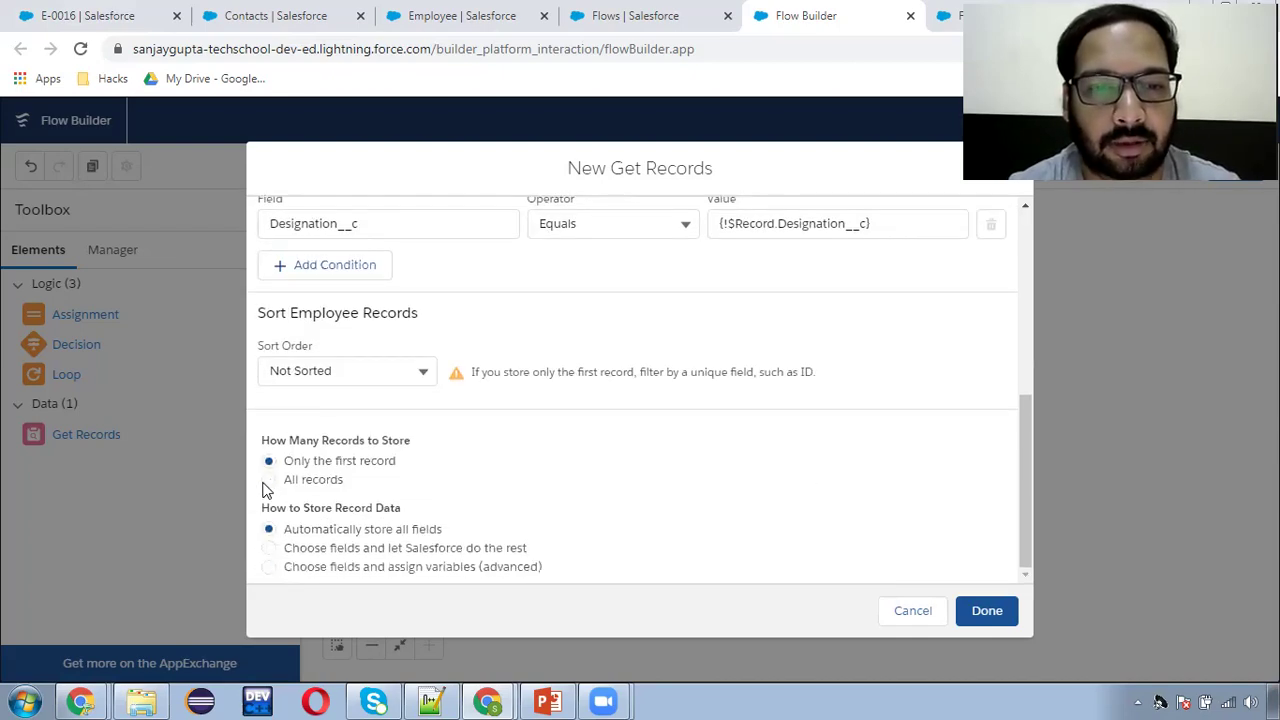
click(268, 480)
scroll(437, 497, up, 8)
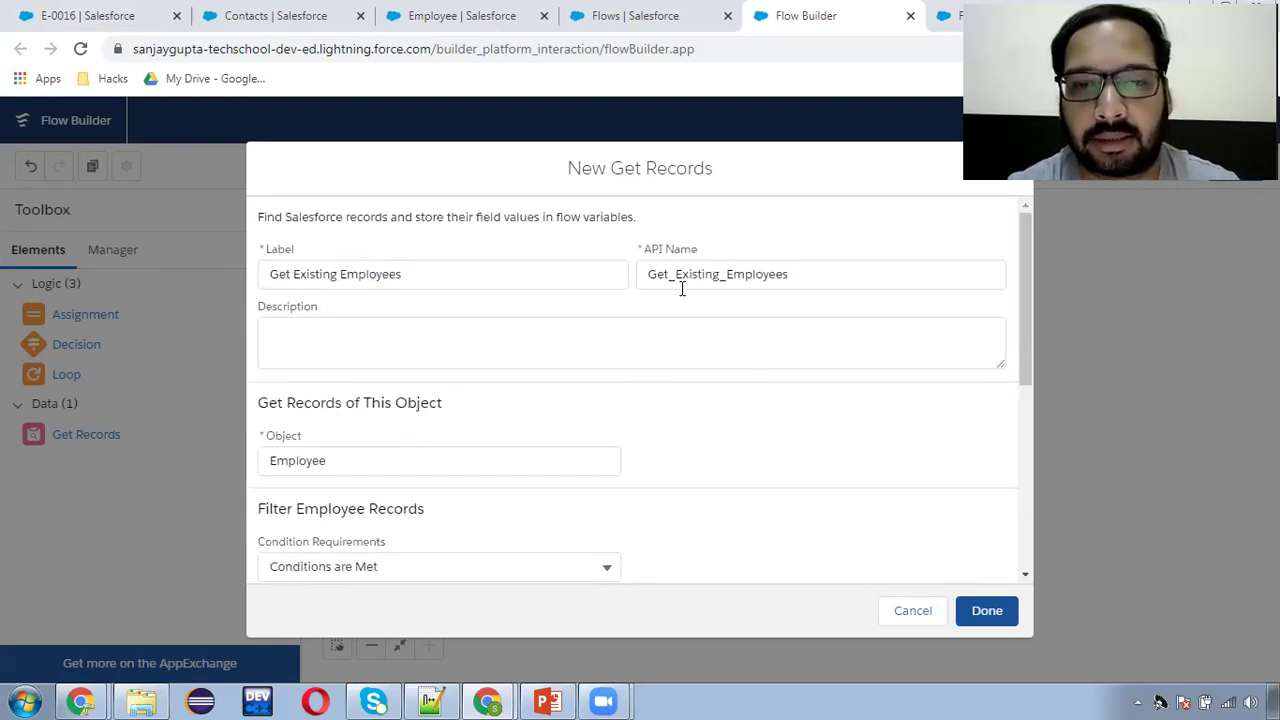
scroll(740, 490, down, 10)
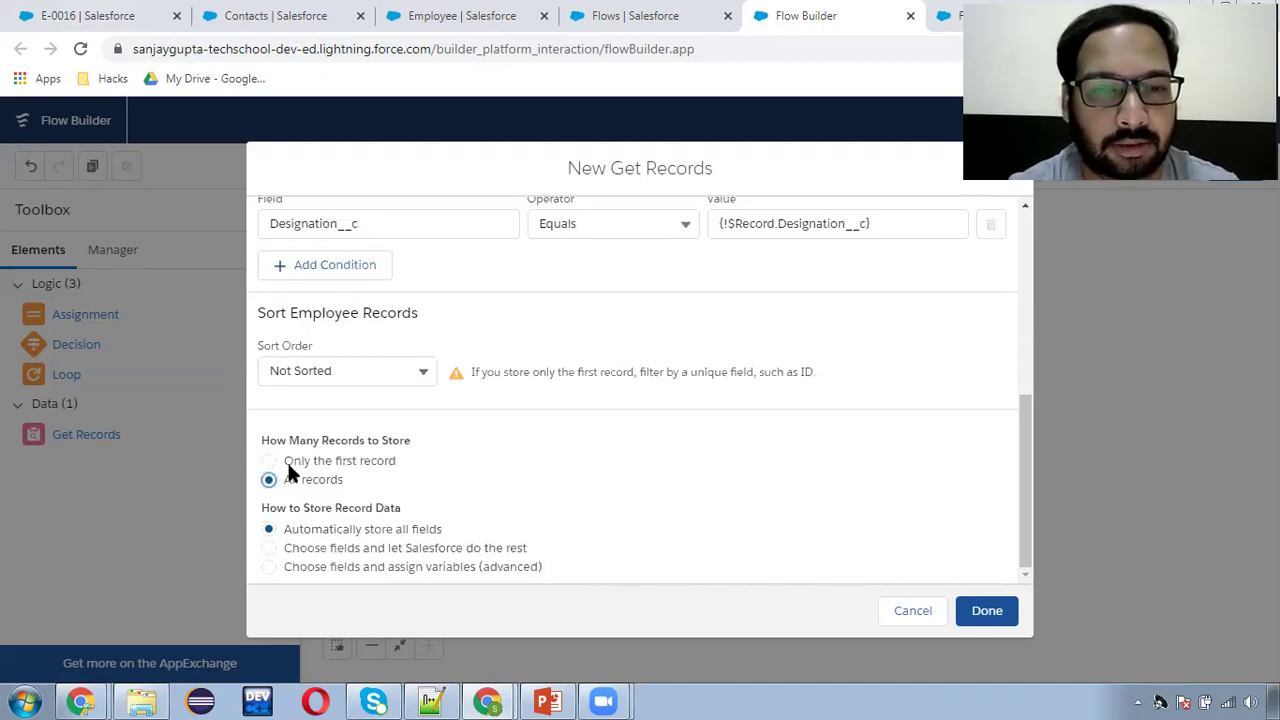
click(986, 612)
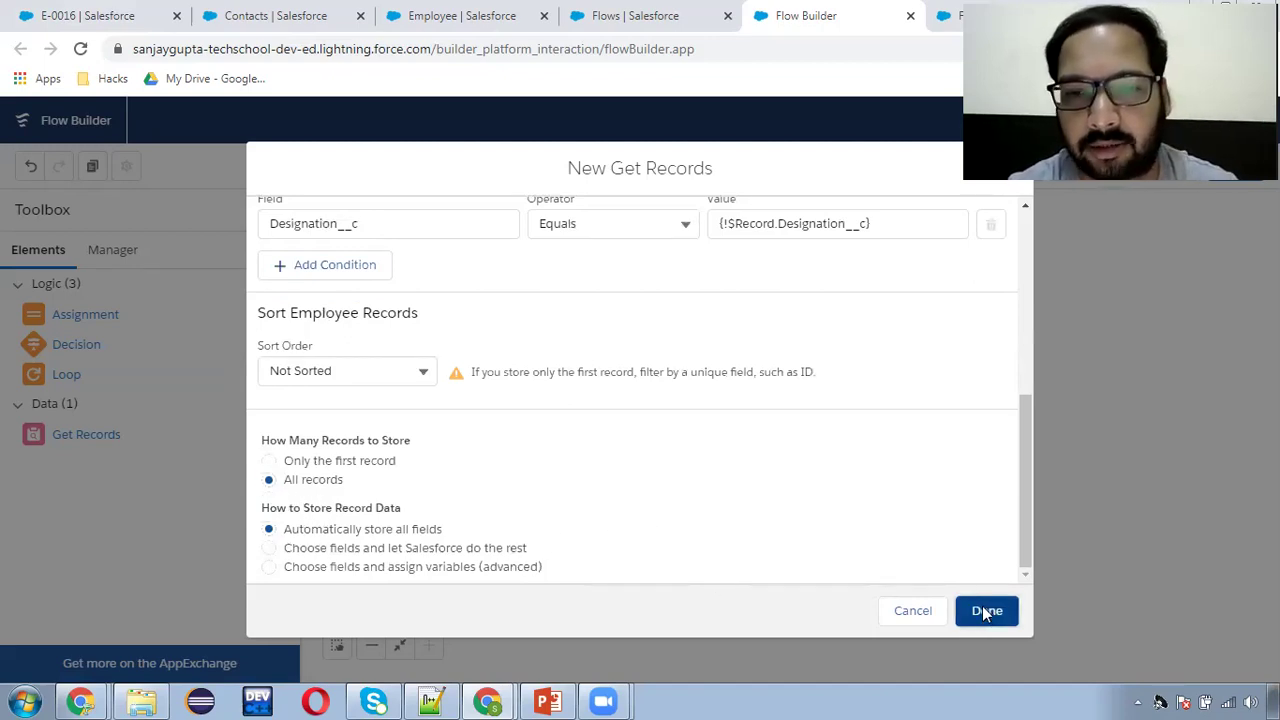
drag(487, 407, 736, 395)
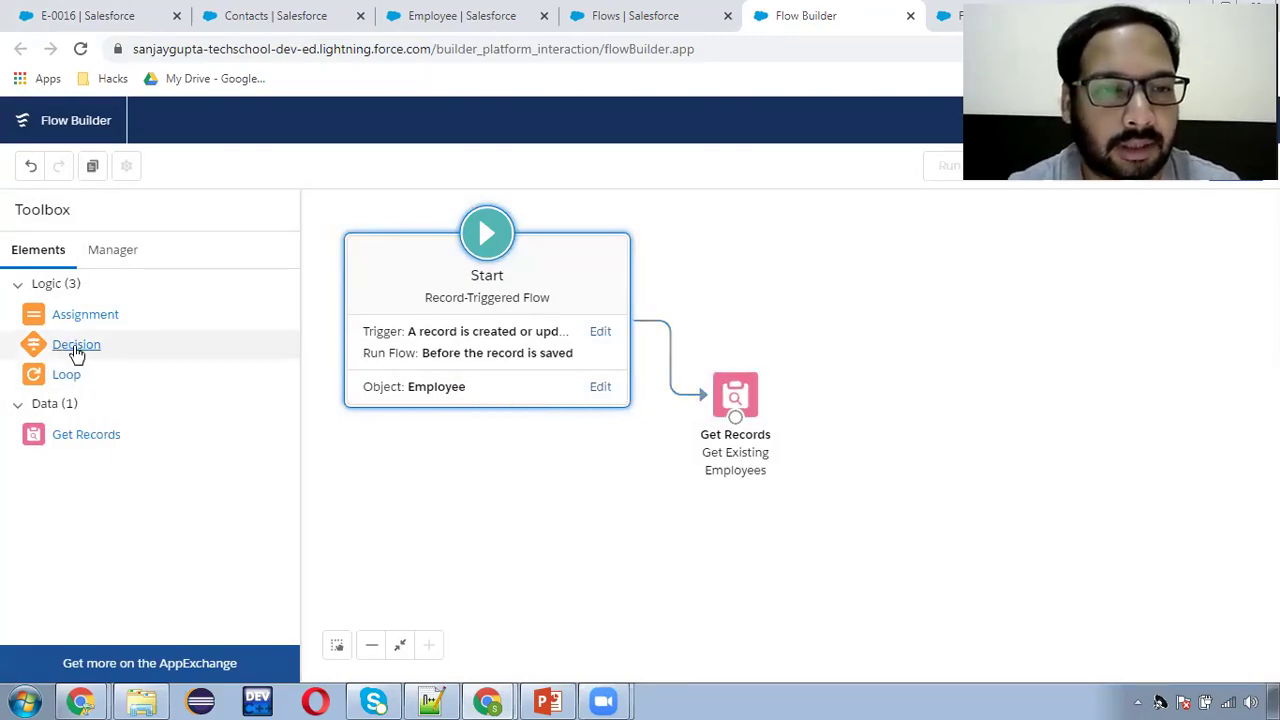
Step: Add a Decision element labelled Validate Existing Records
drag(76, 346, 855, 389)
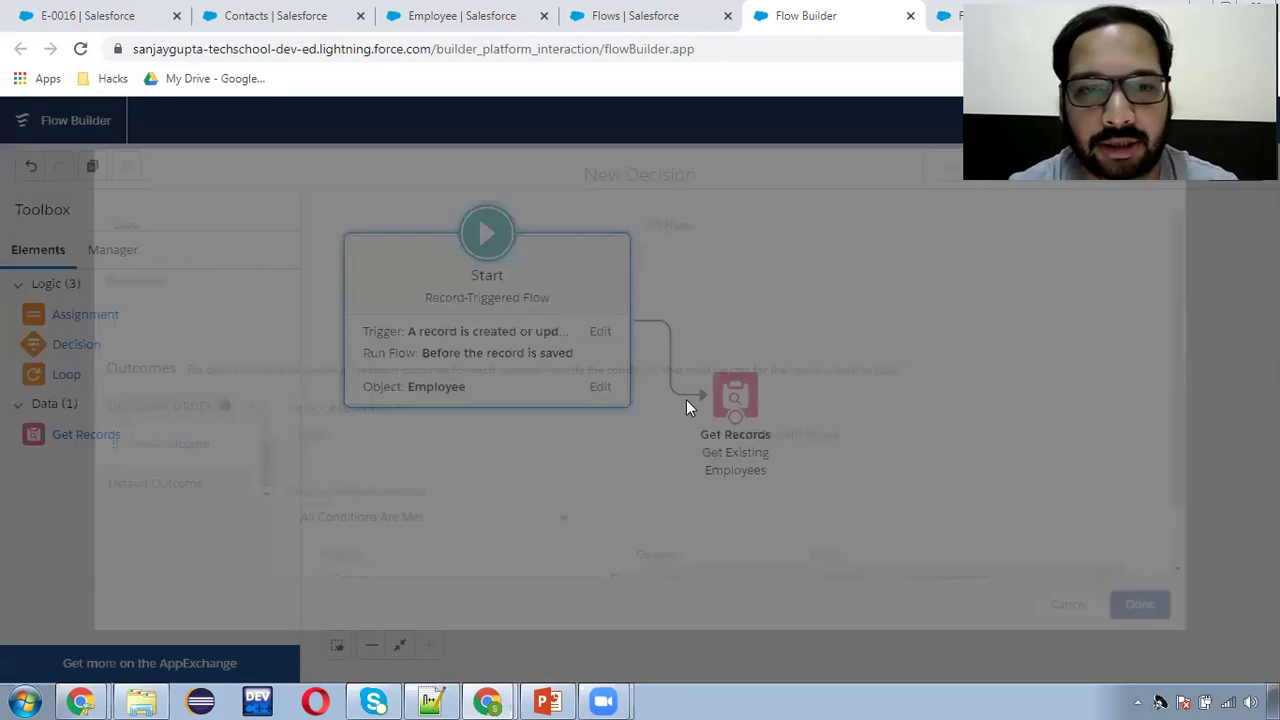
text(Va)
key(BackSpace)
key(BackSpace)
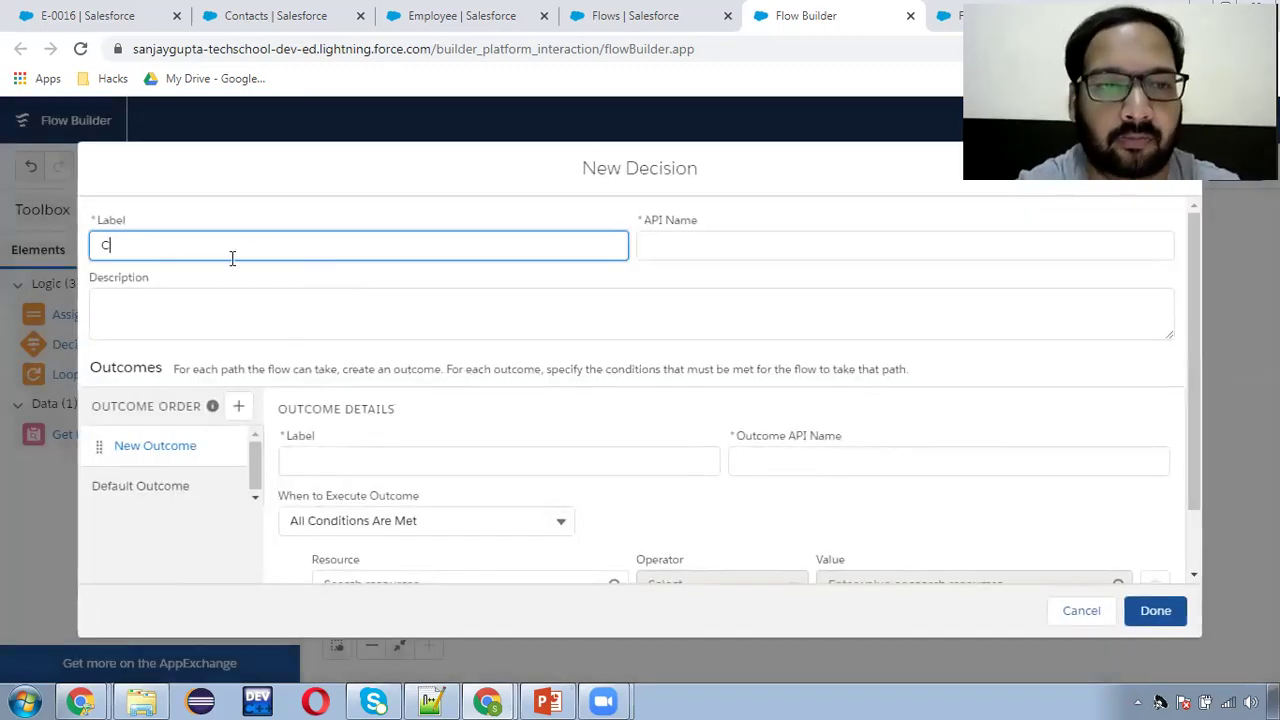
text(Validat)
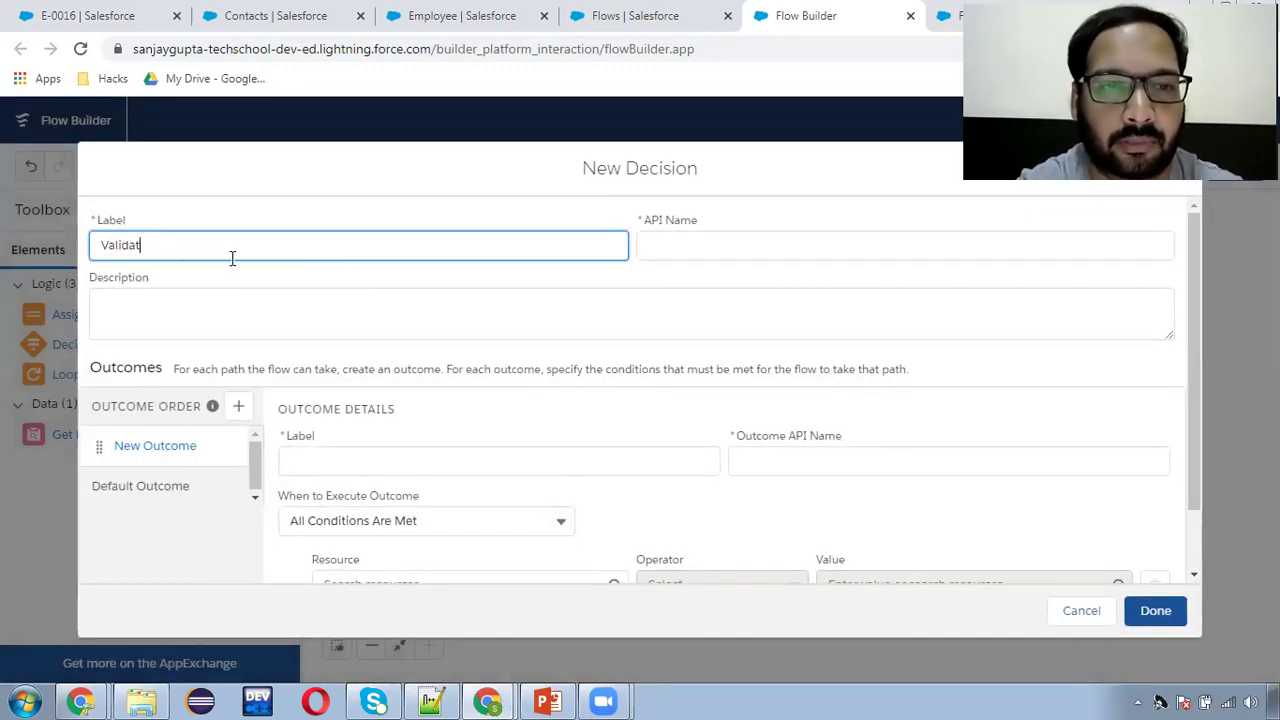
text(te)
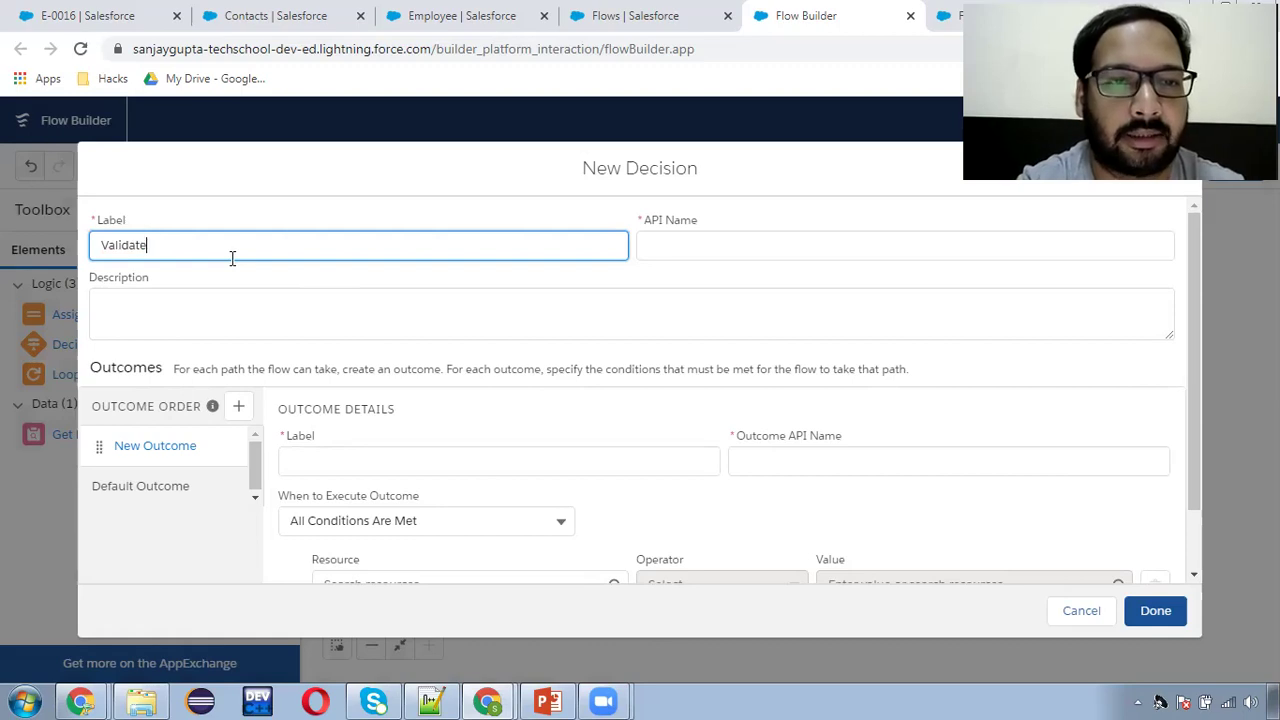
text(Existing Records)
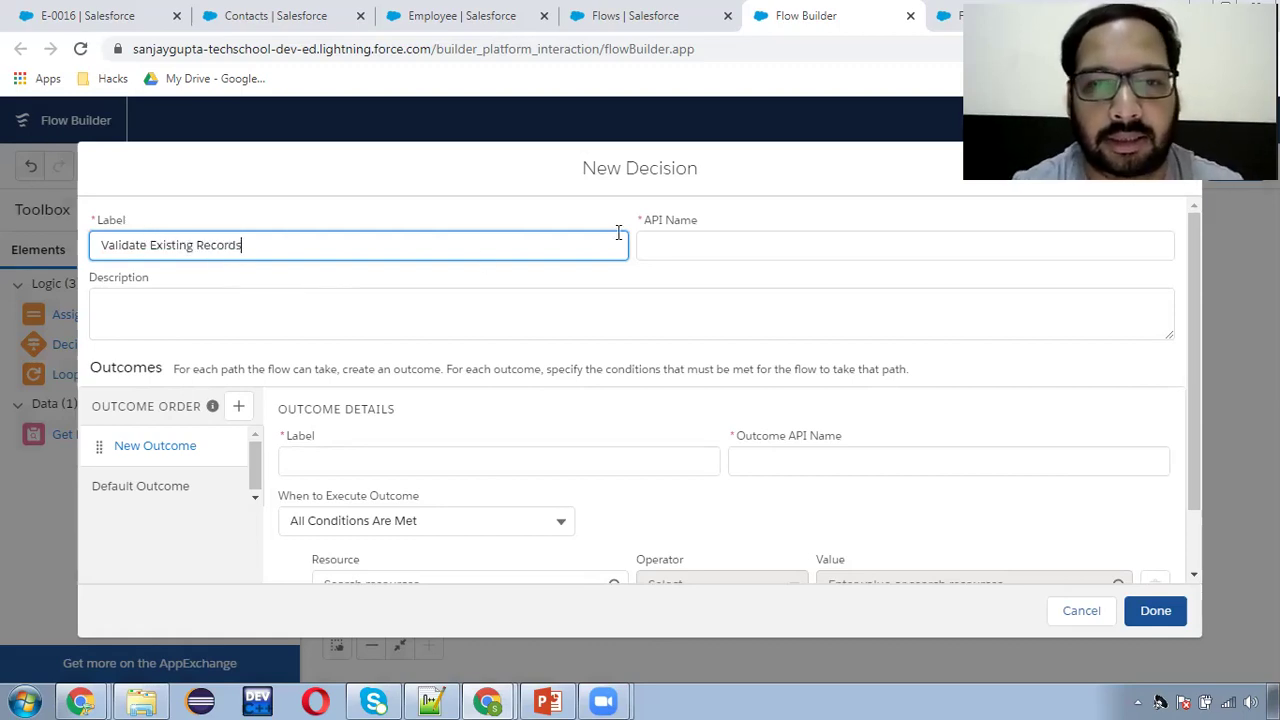
click(714, 246)
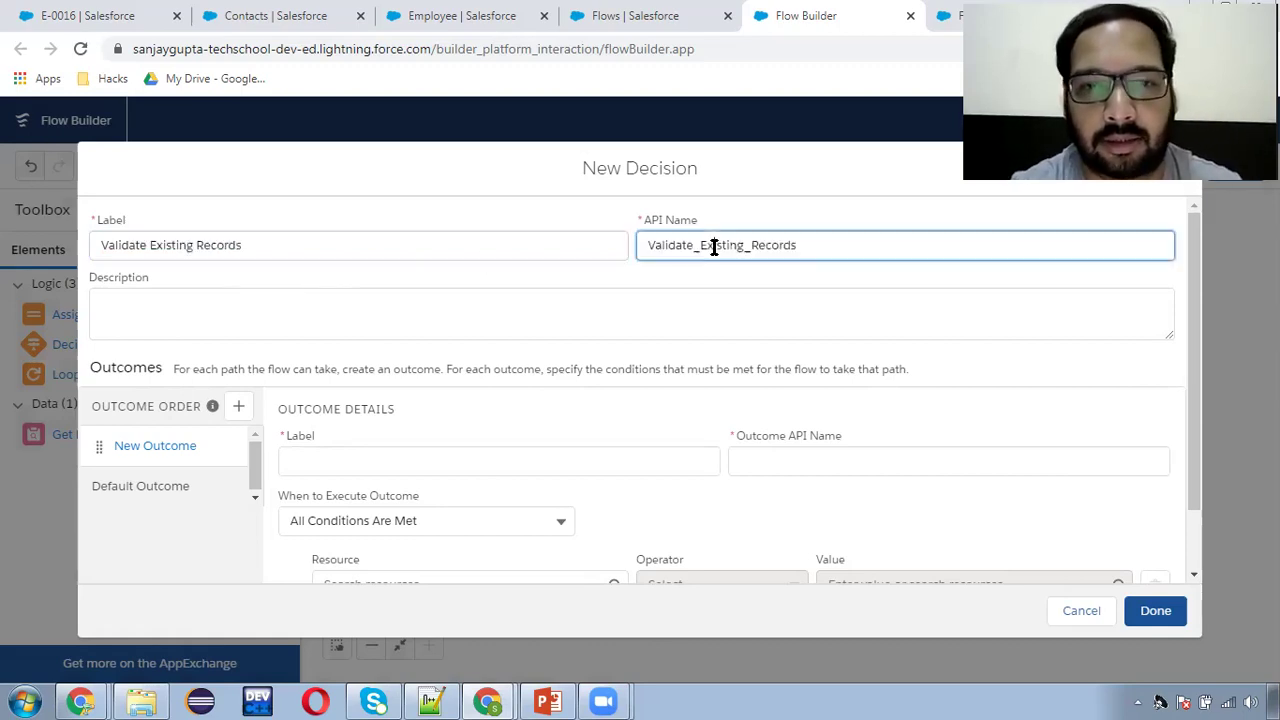
Step: Add outcome Present? with condition {!Get_Existing_Employees} Is Null {!$GlobalConstant.False}
click(317, 462)
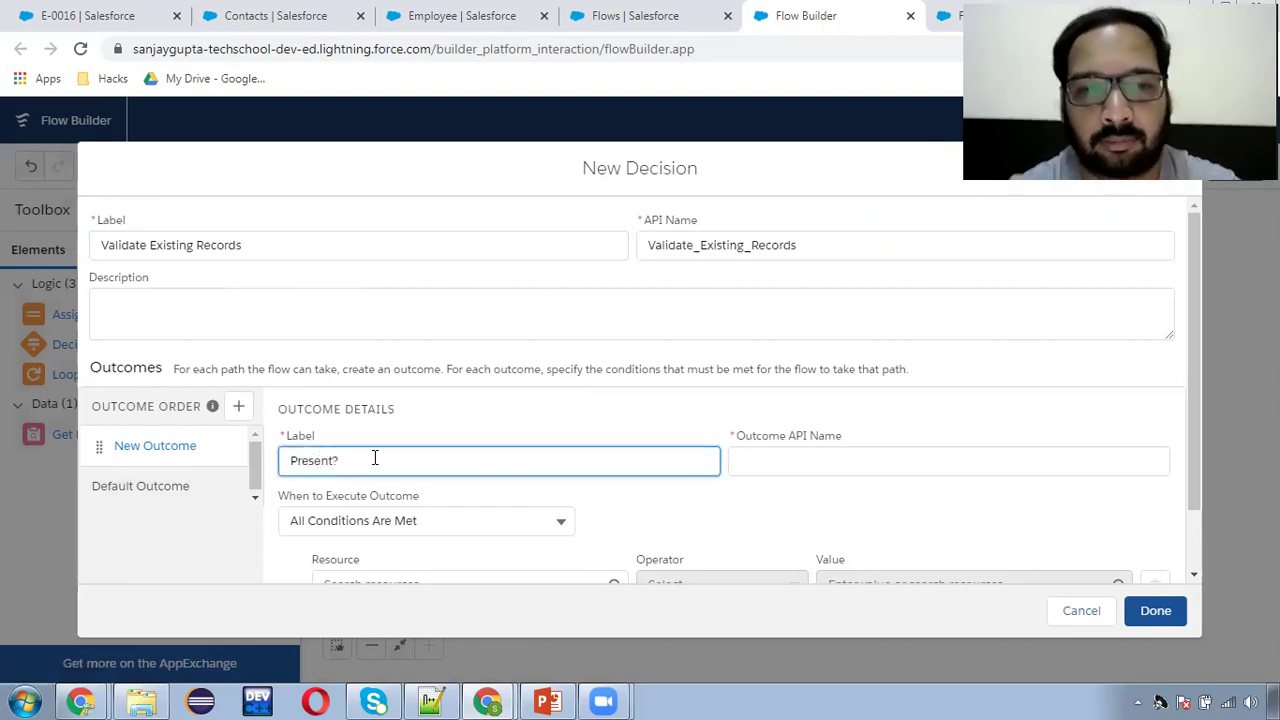
click(766, 466)
scroll(466, 557, down, 1)
click(434, 510)
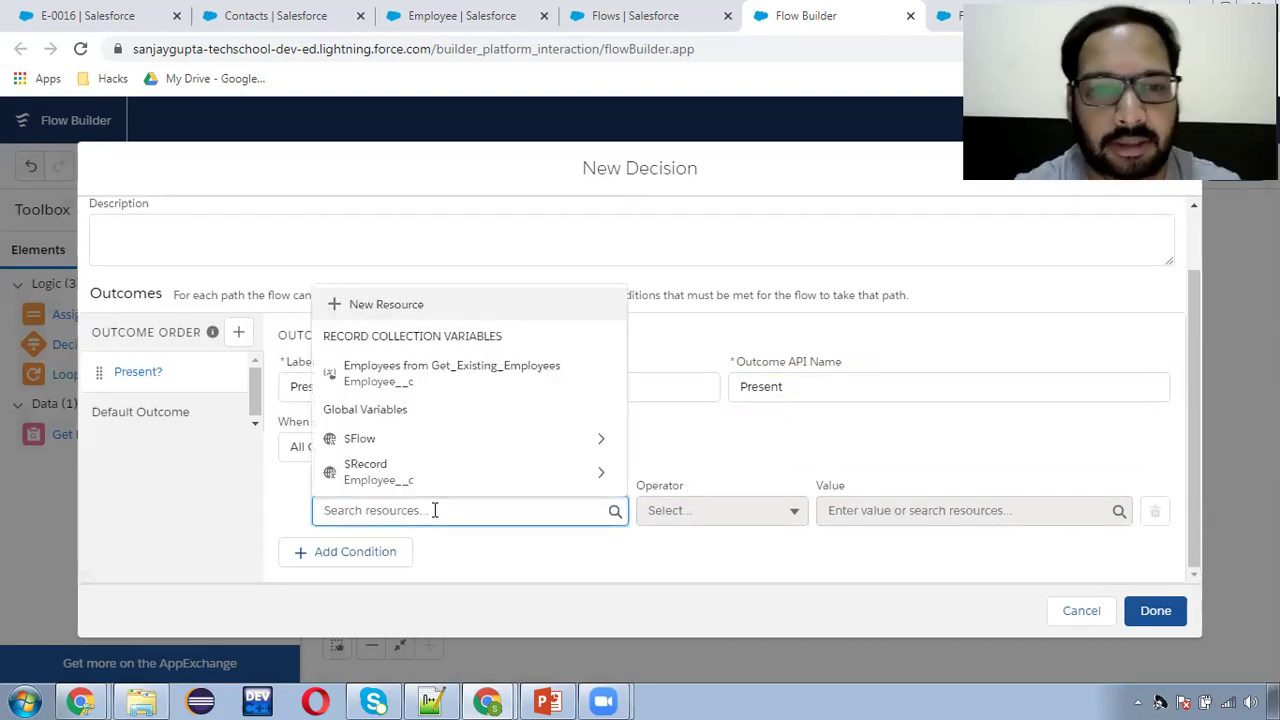
click(449, 369)
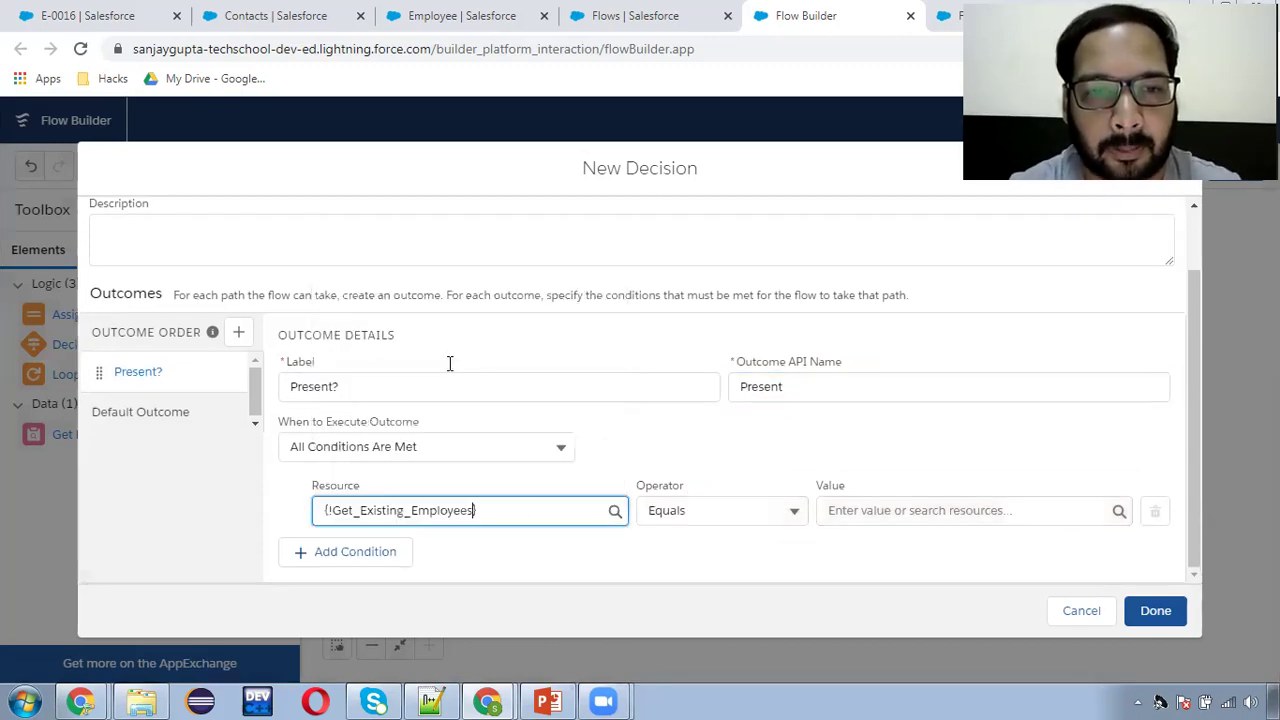
click(703, 513)
click(694, 646)
click(869, 507)
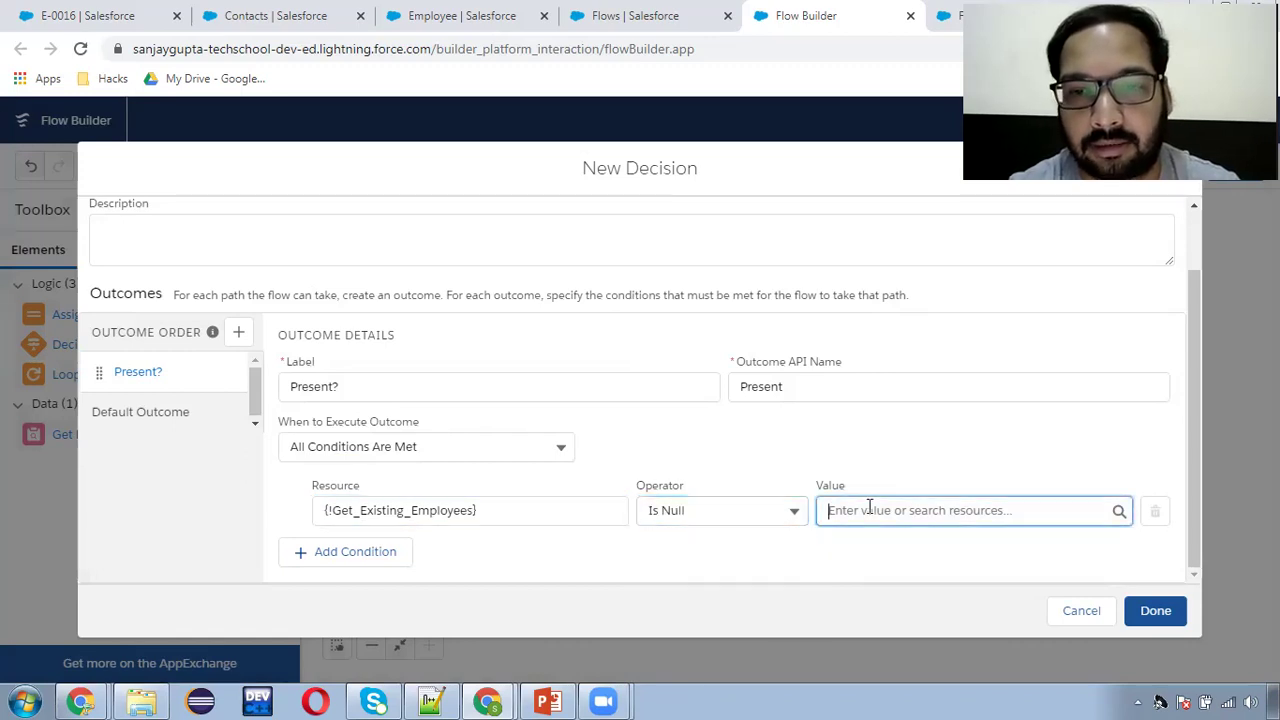
text(false)
click(896, 478)
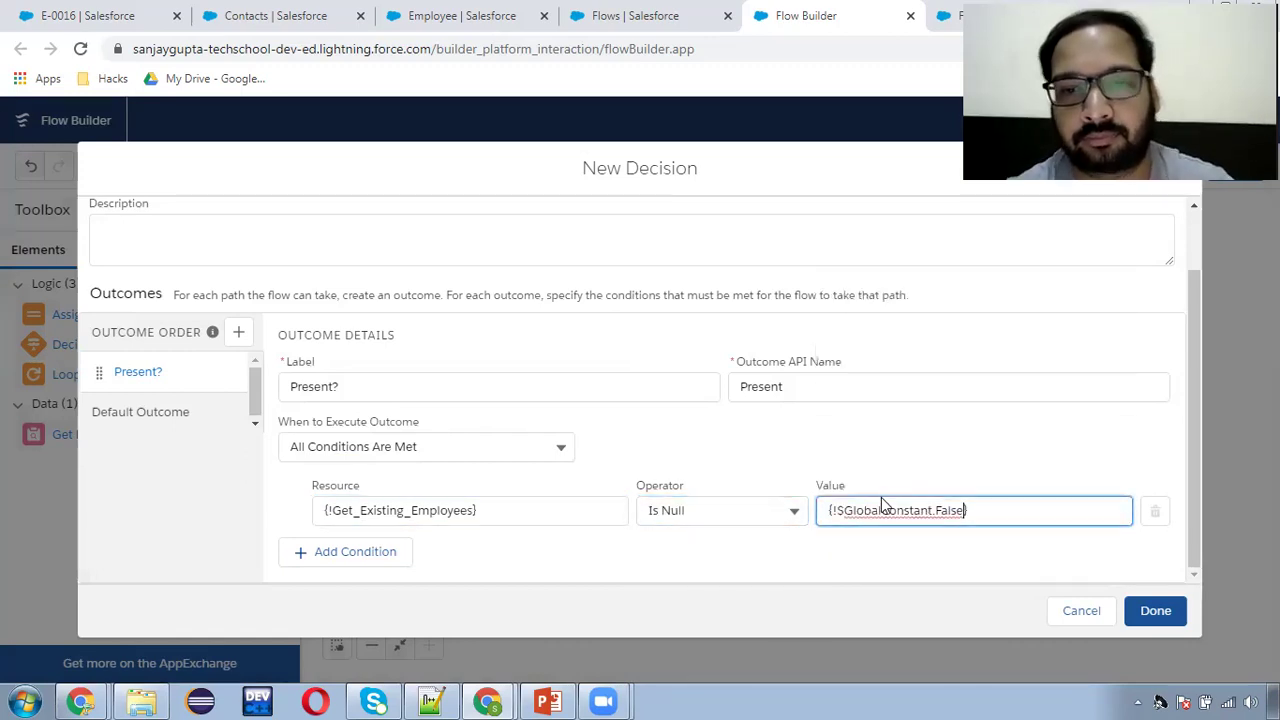
click(833, 590)
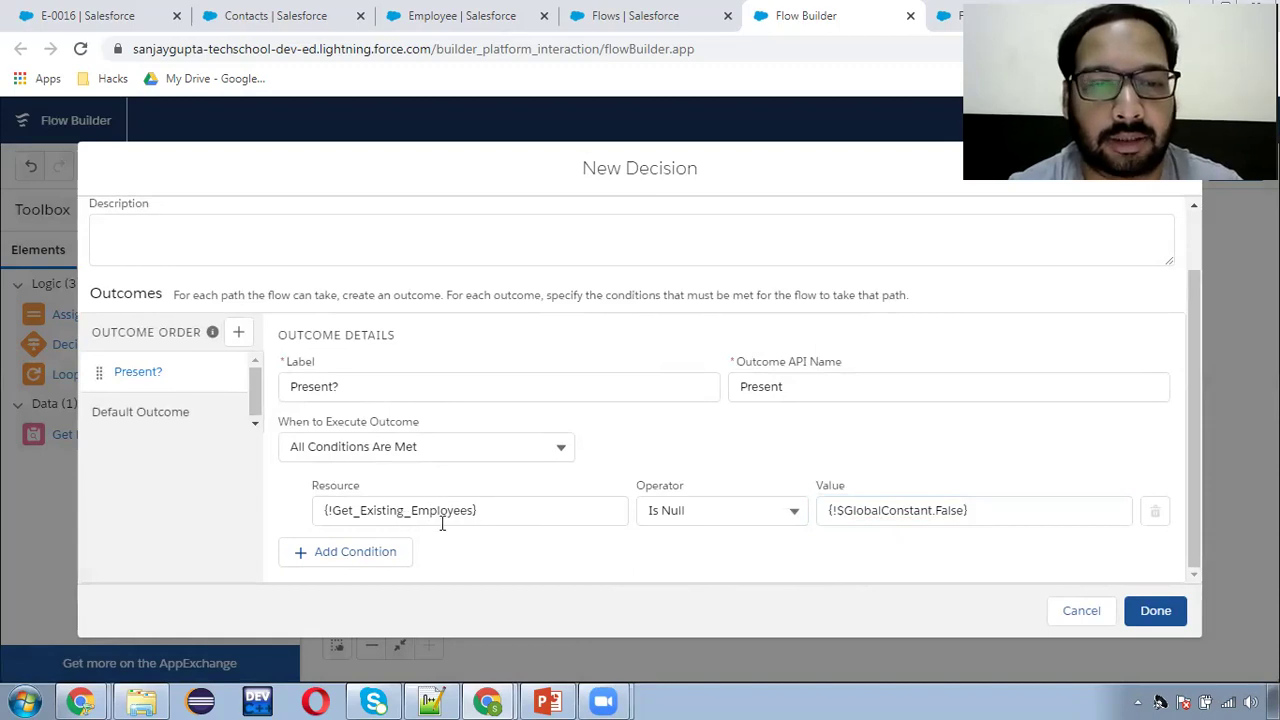
drag(485, 513, 320, 524)
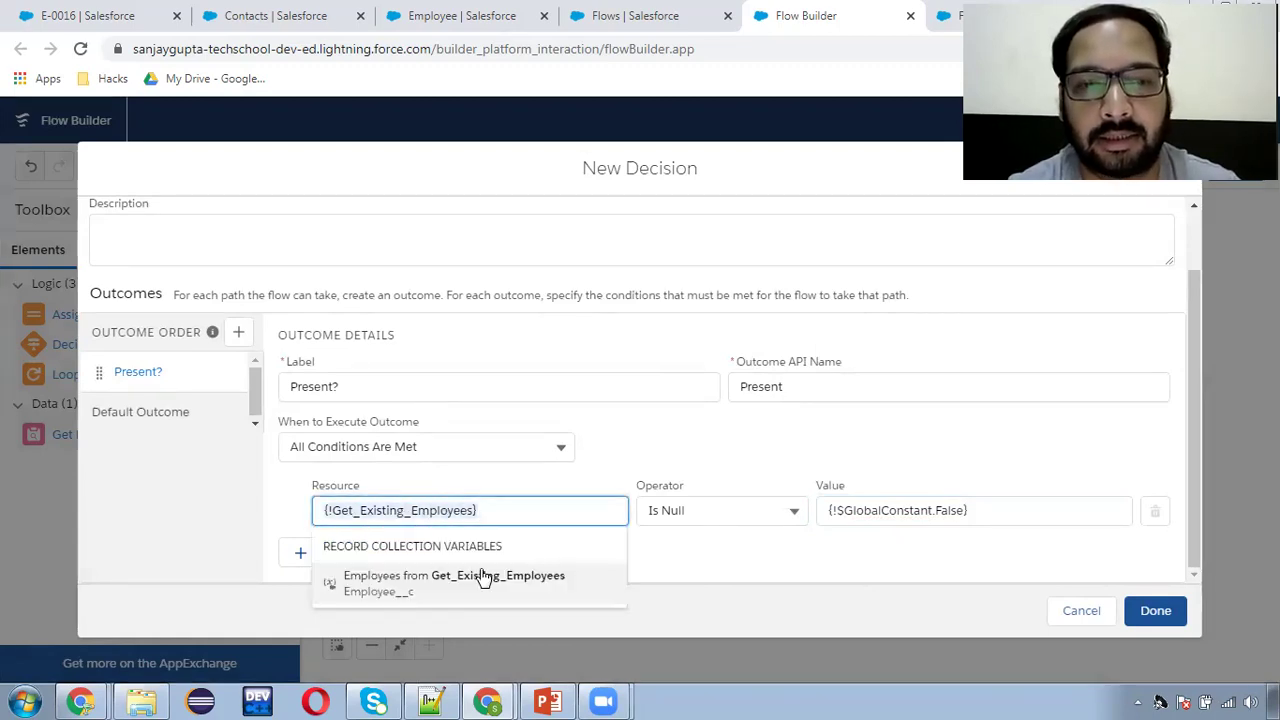
click(689, 537)
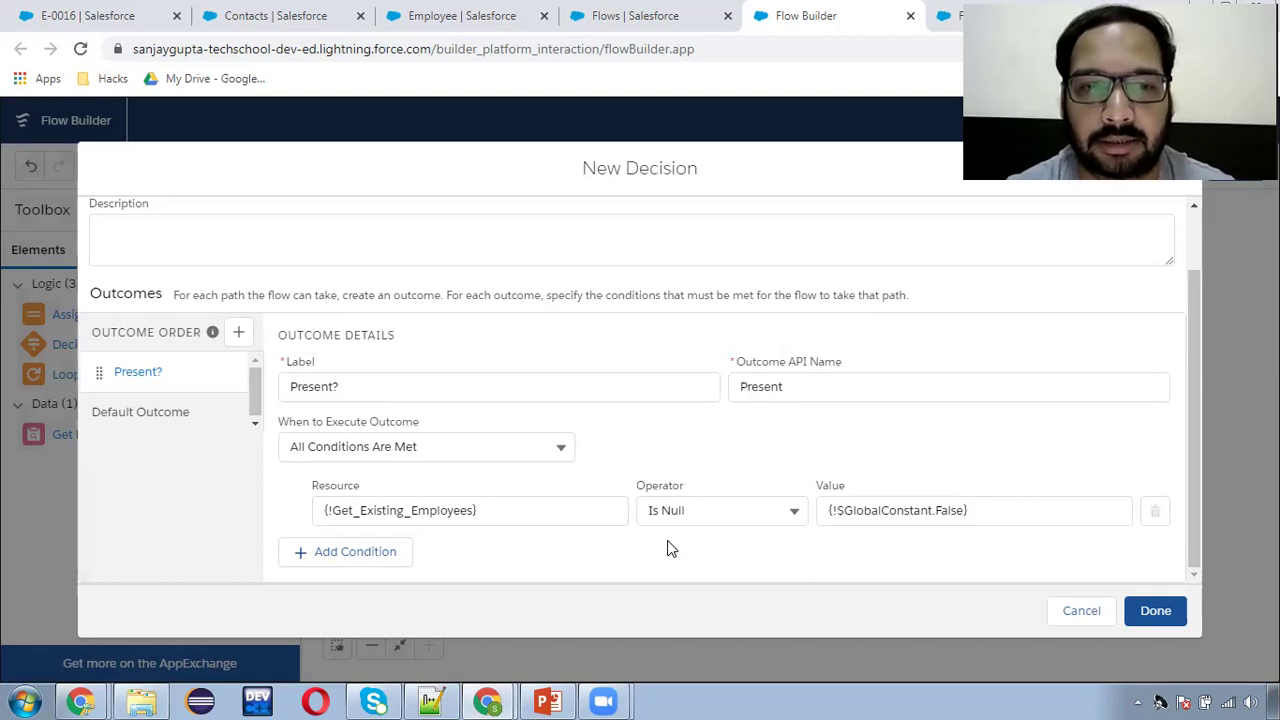
Step: Save the decision, connect Get Records to it, and add an 'Enable validation checkbox' Assignment
click(1155, 611)
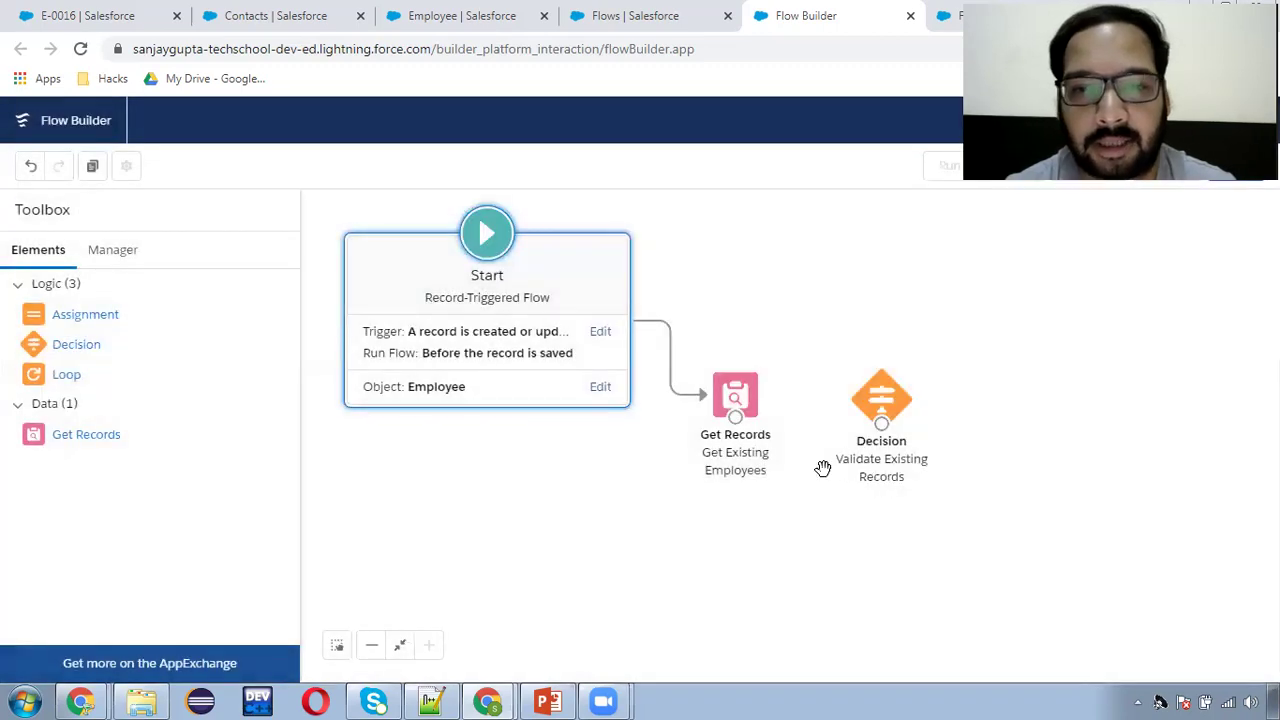
drag(735, 417, 893, 410)
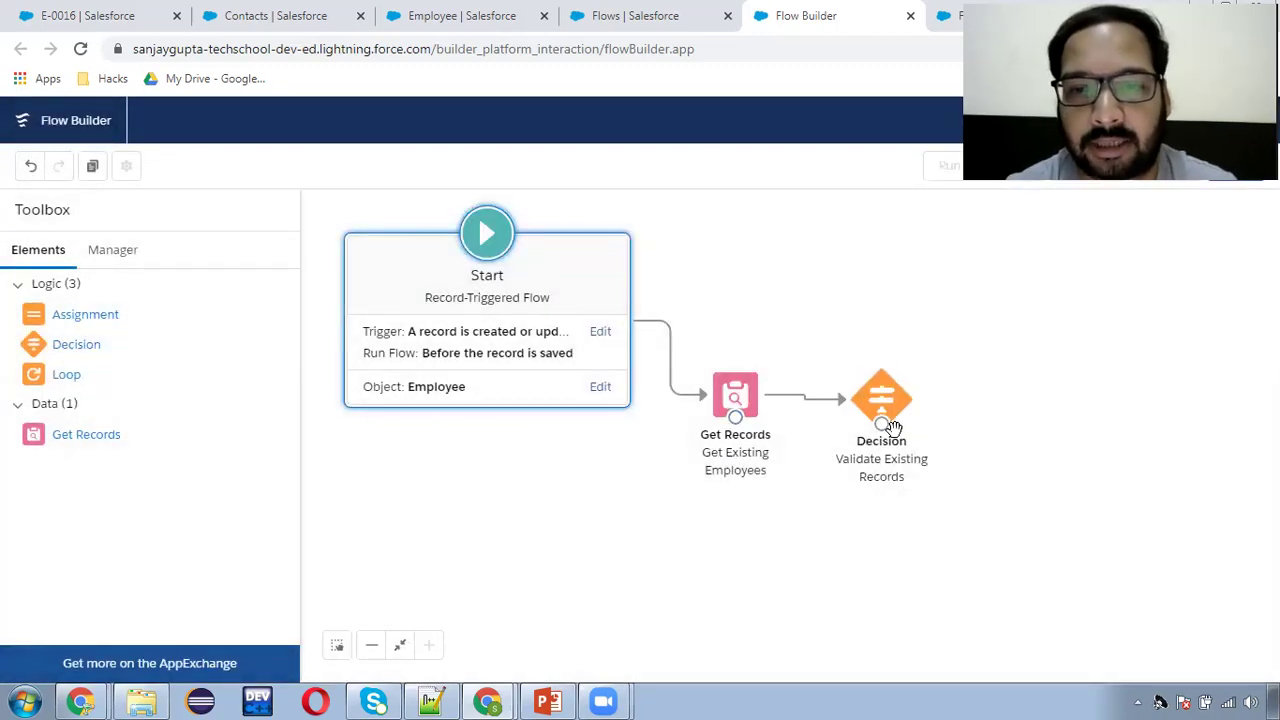
drag(88, 312, 1006, 386)
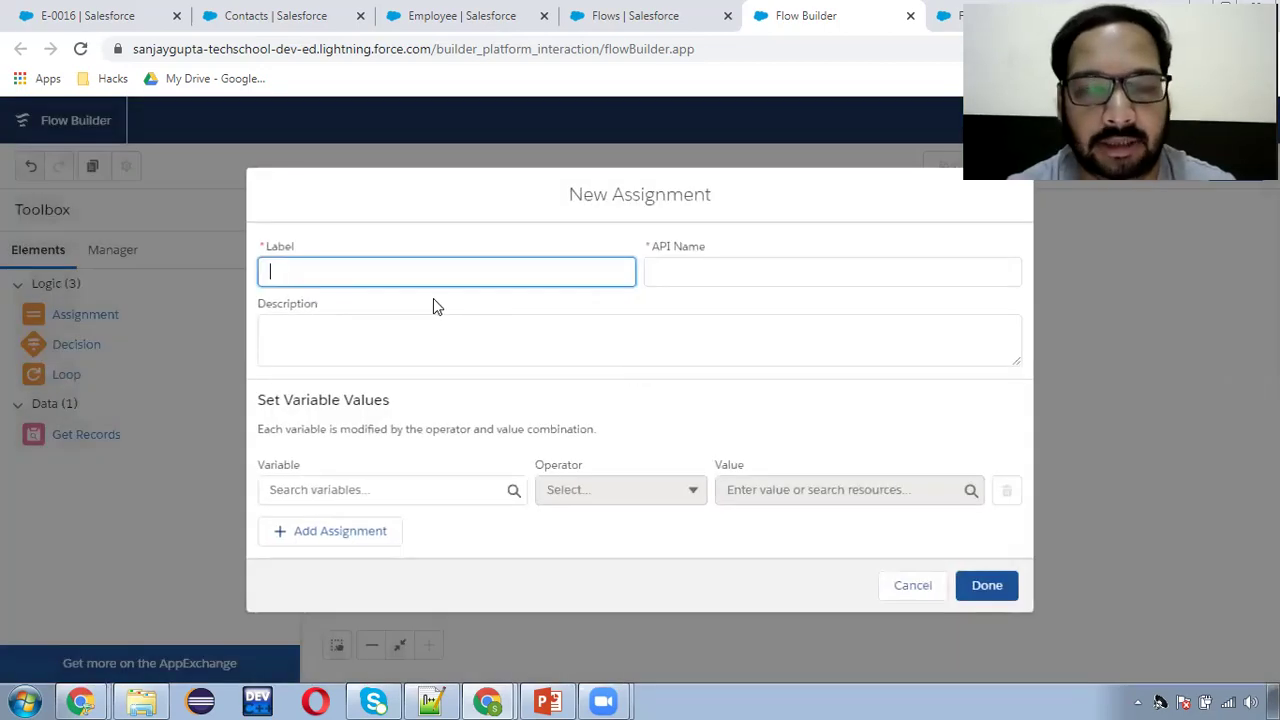
text(Enable )
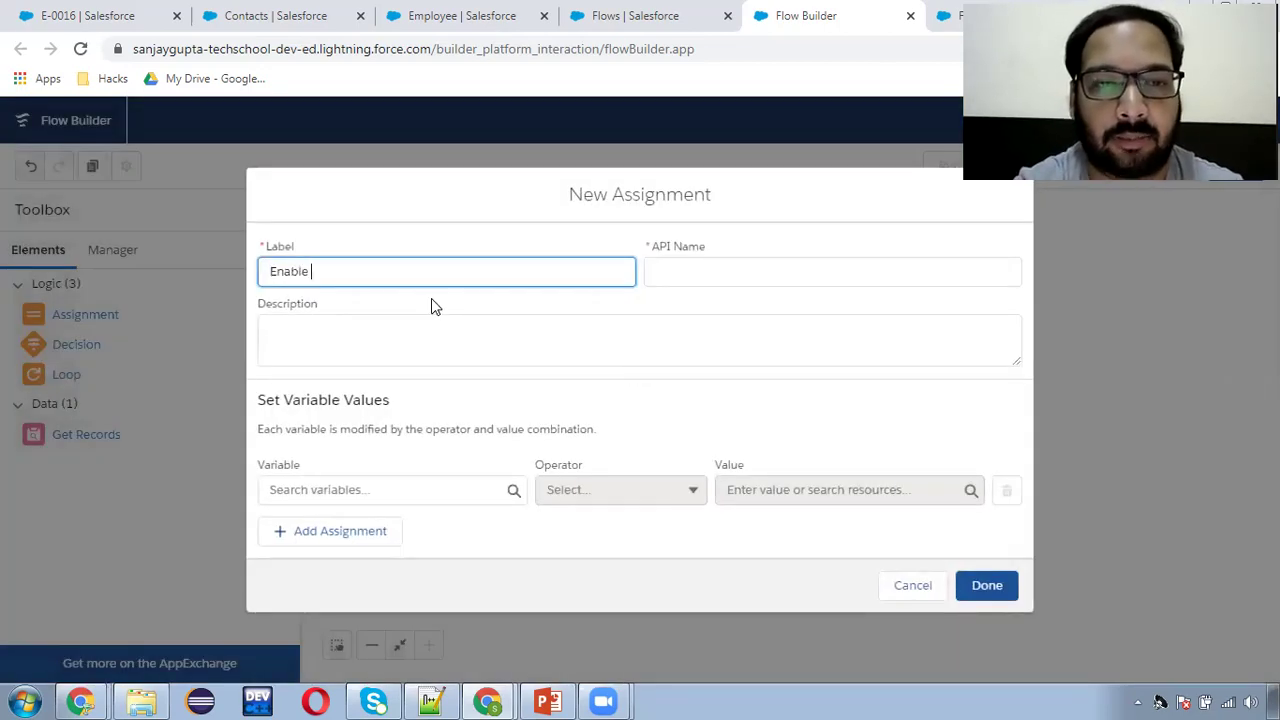
text(validat)
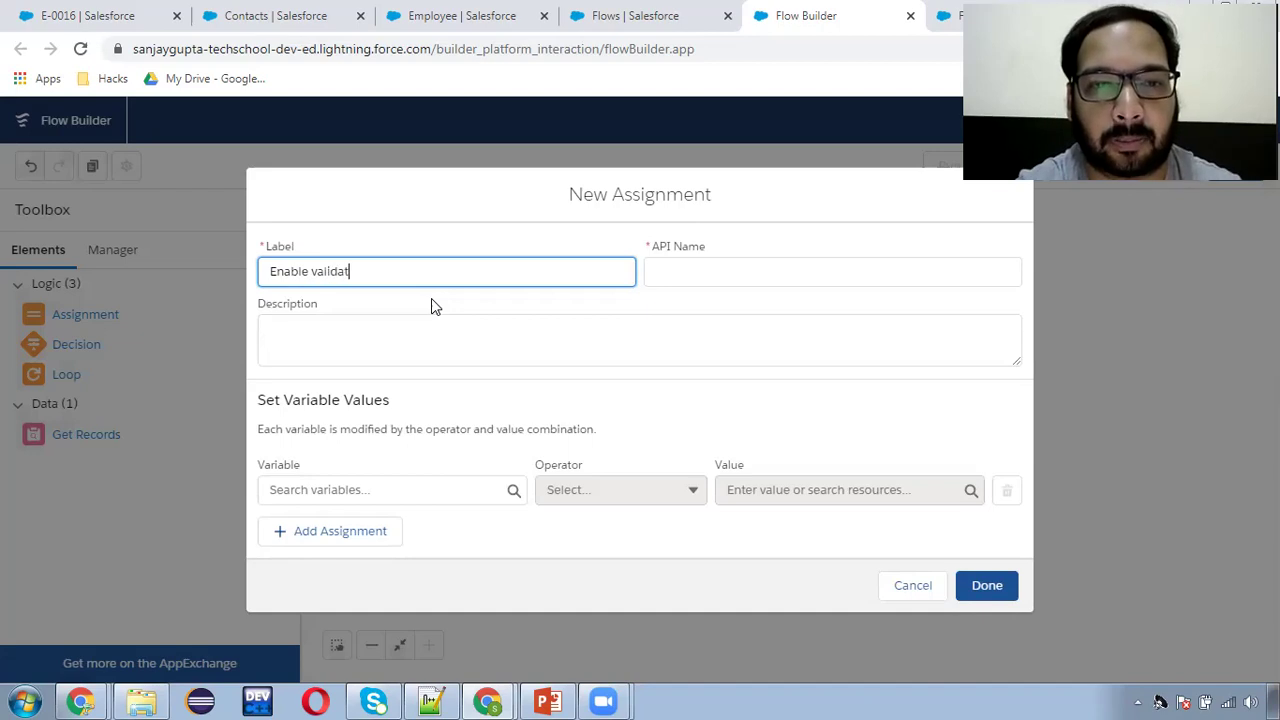
text(ion checkbox)
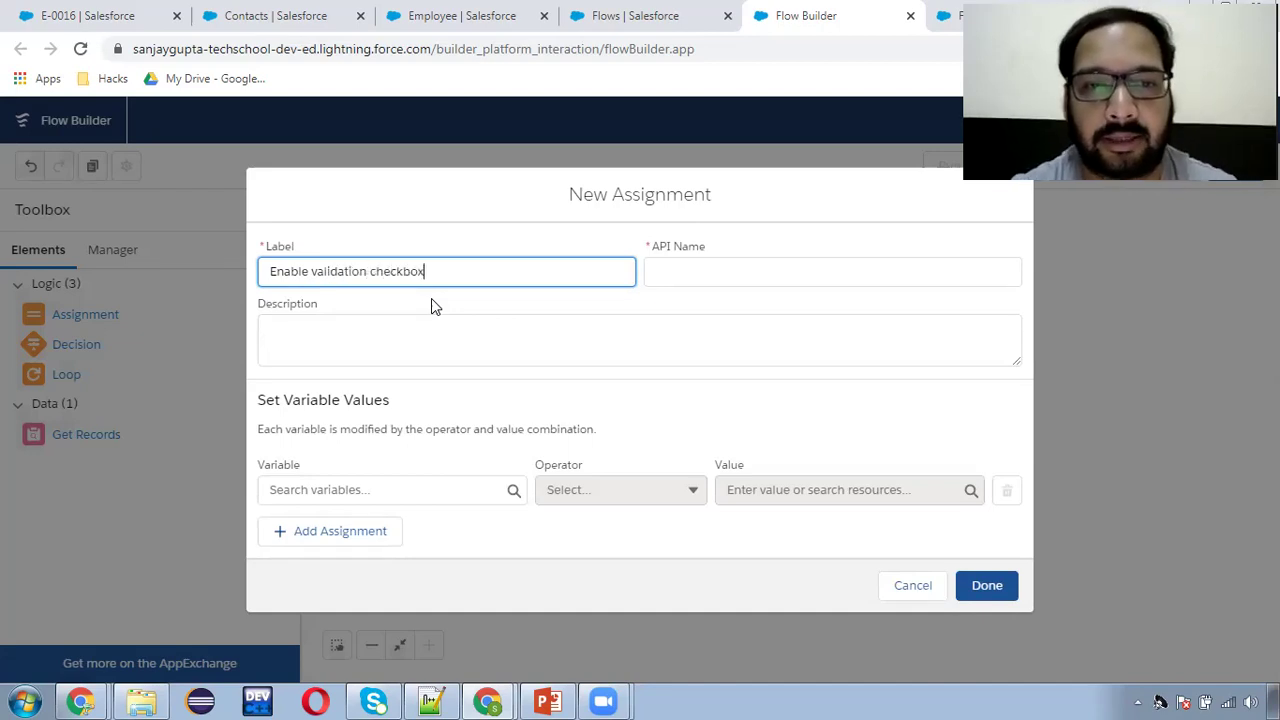
Step: Assign {!$Record.Validation_Check__c} Equals {!$GlobalConstant.True} and save the assignment
click(388, 489)
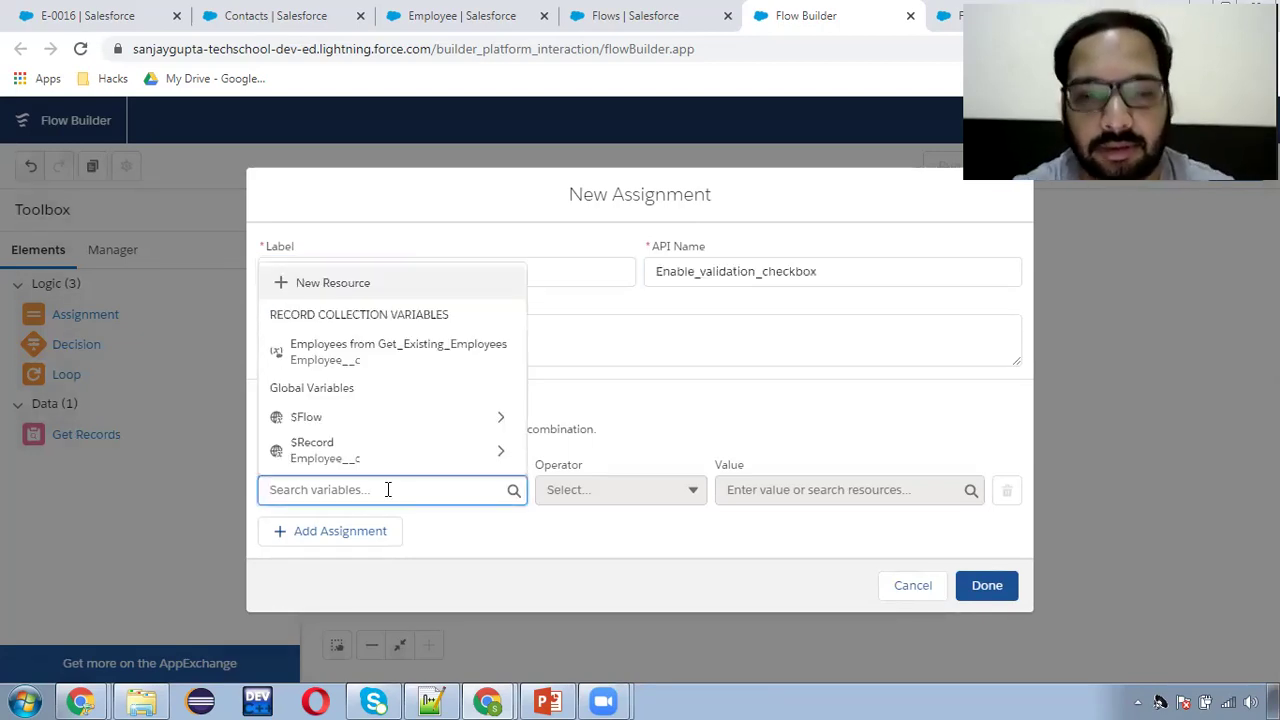
text(rec)
click(349, 449)
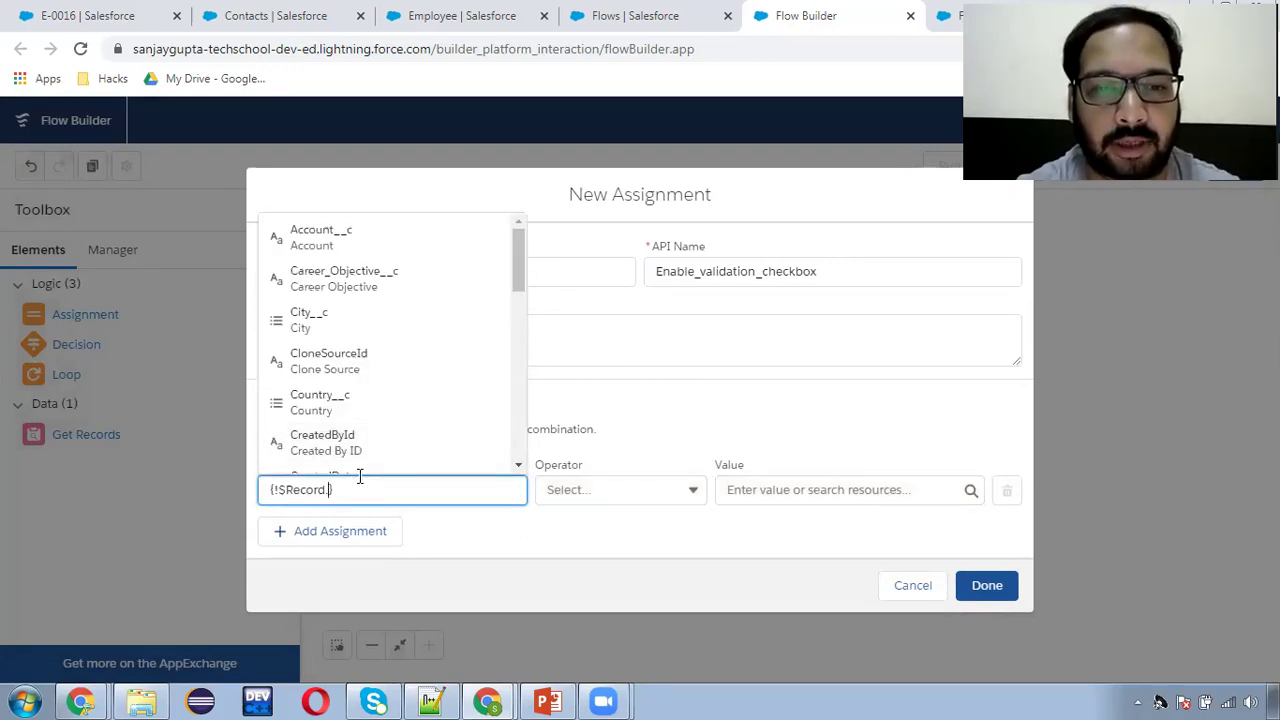
text(val)
click(340, 450)
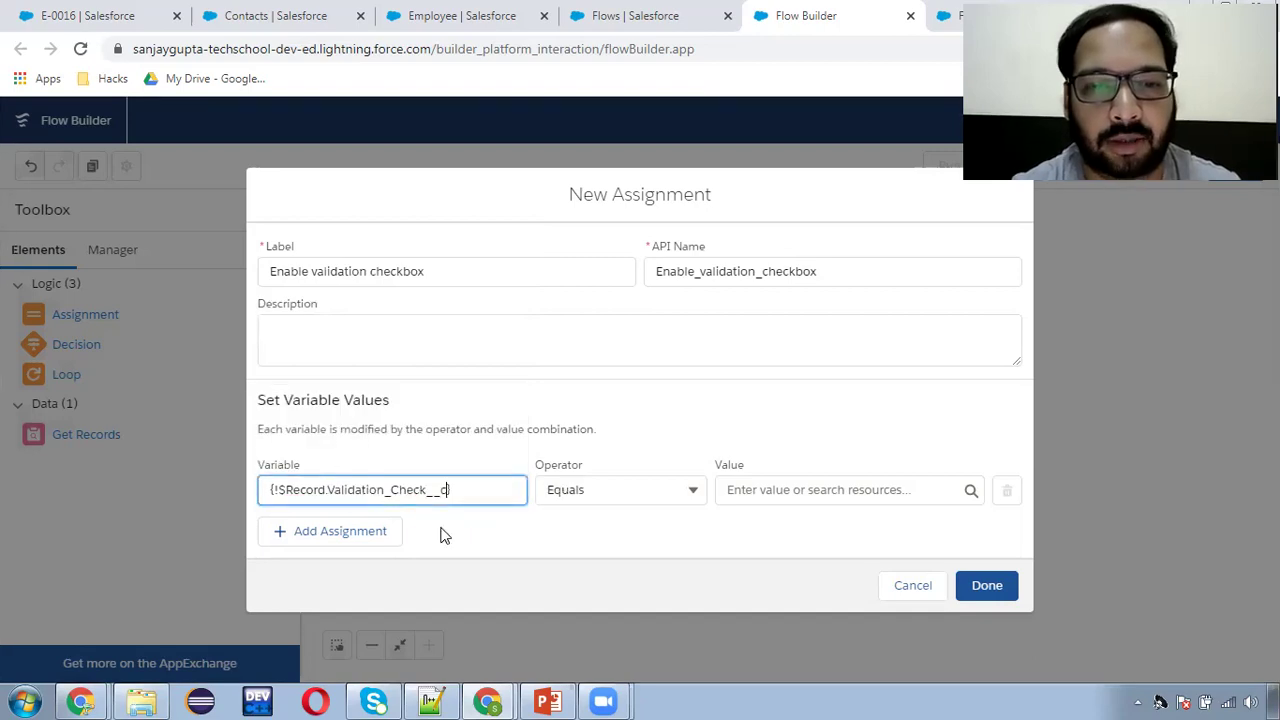
click(766, 493)
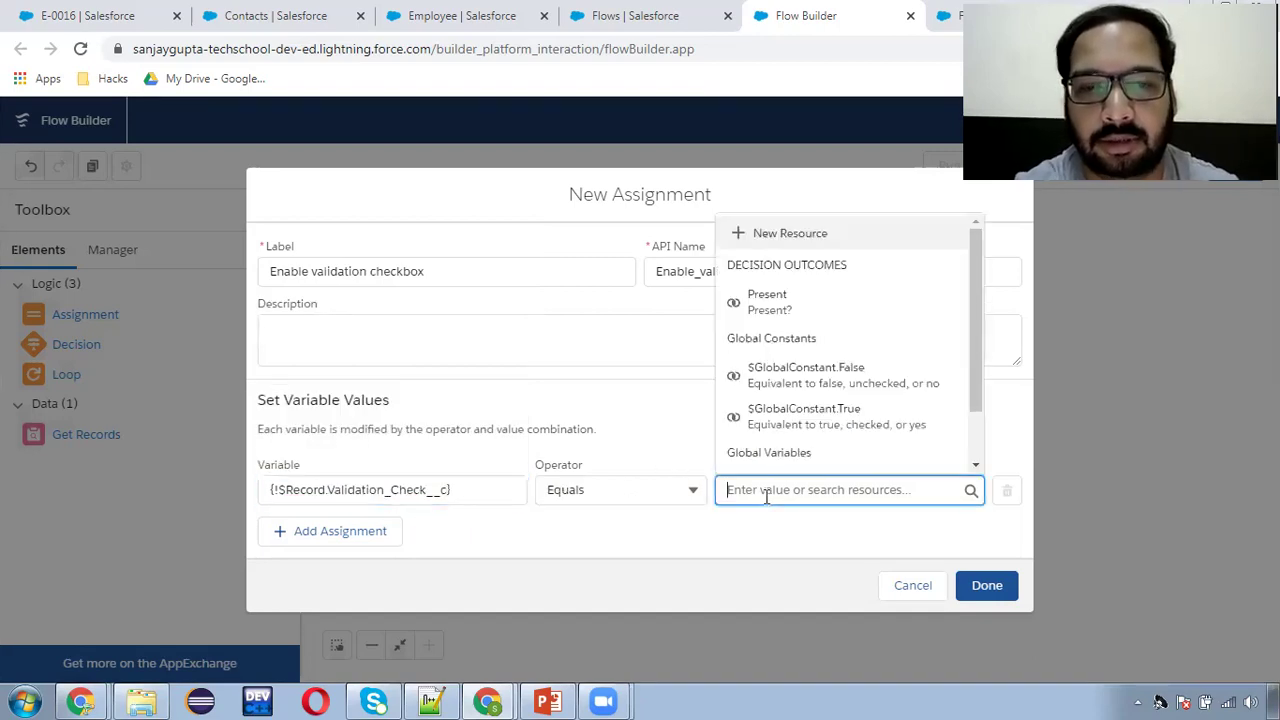
text(true)
click(771, 452)
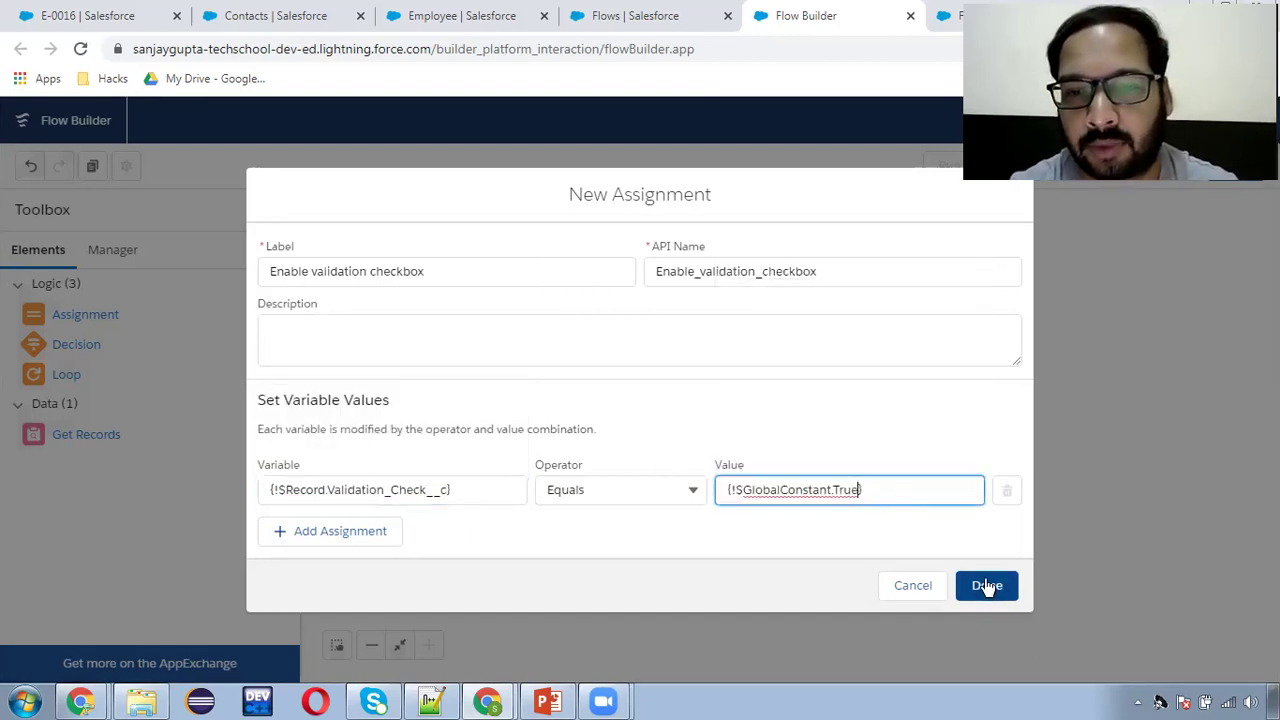
click(988, 585)
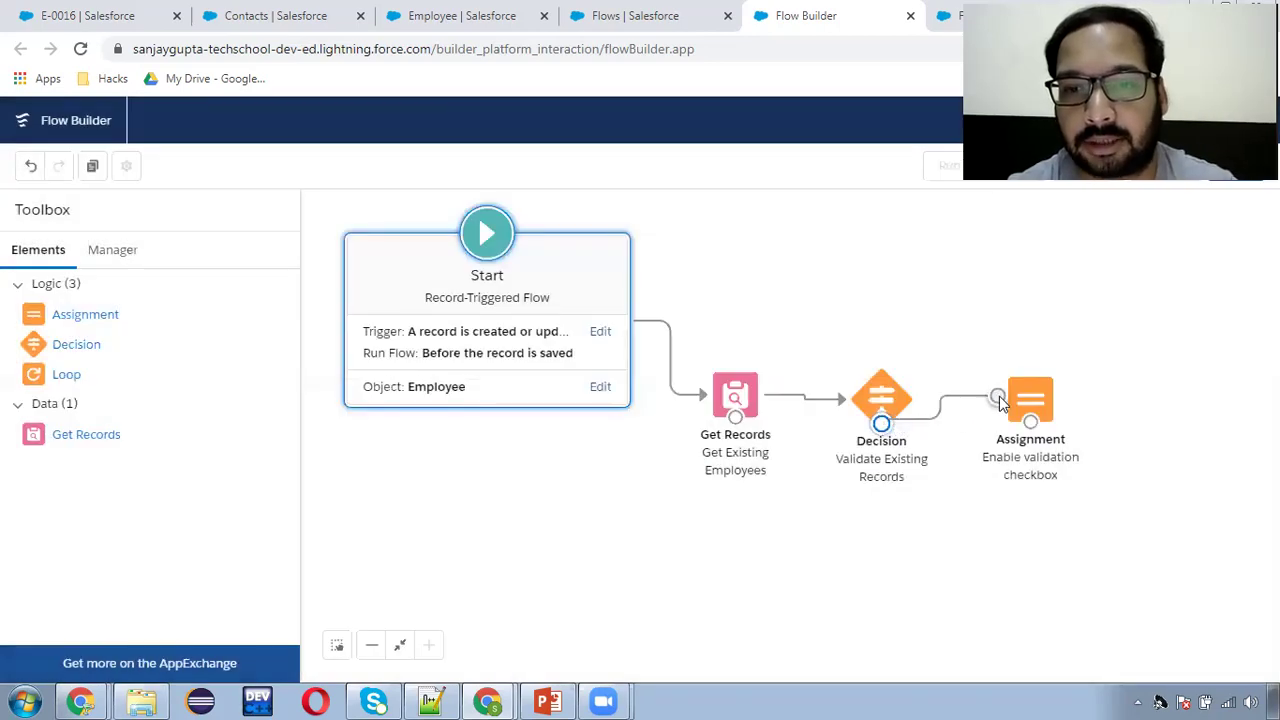
Step: Link the Decision to the Enable validation assignment via its Present? outcome, then open the flow's Save dialog
drag(999, 396, 1030, 398)
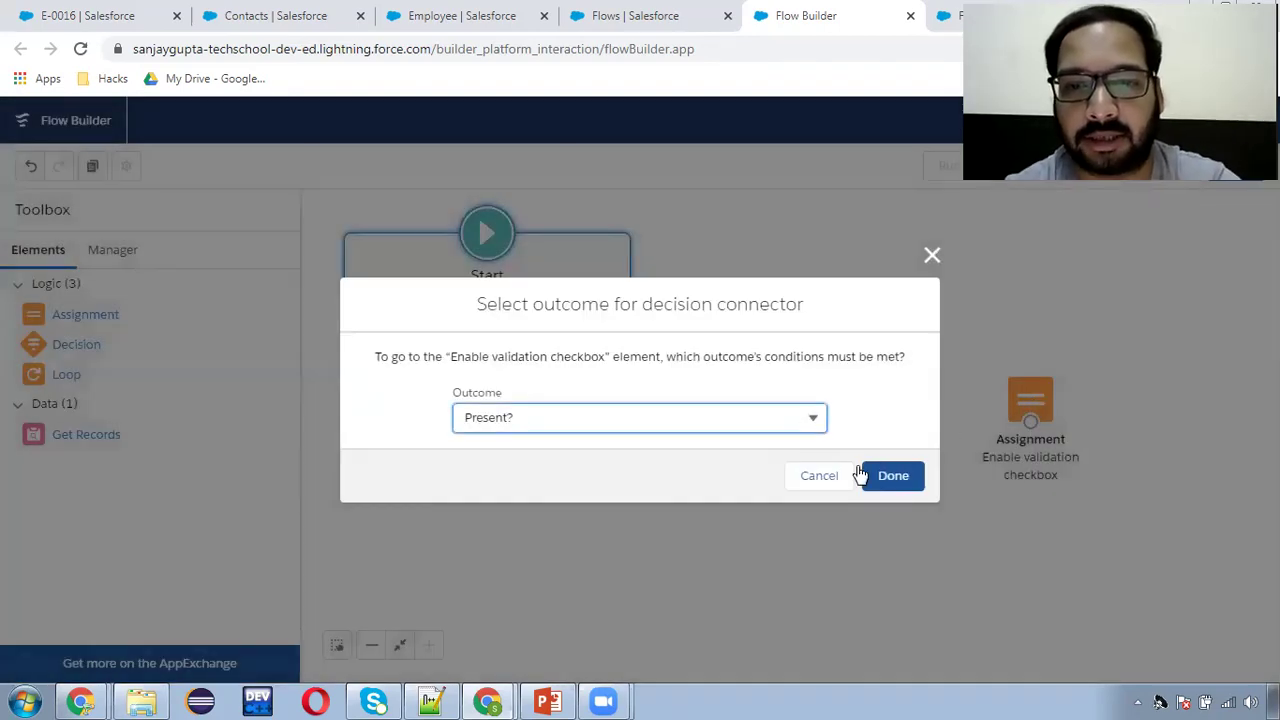
click(895, 477)
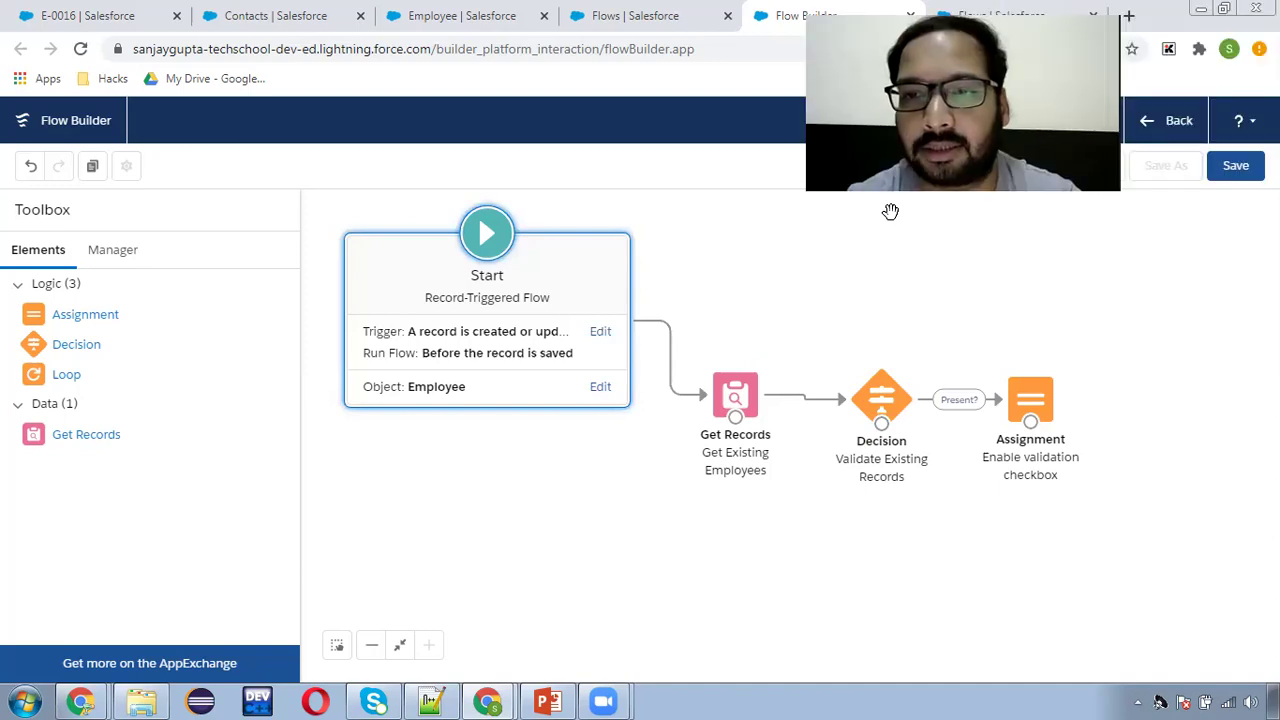
click(1231, 166)
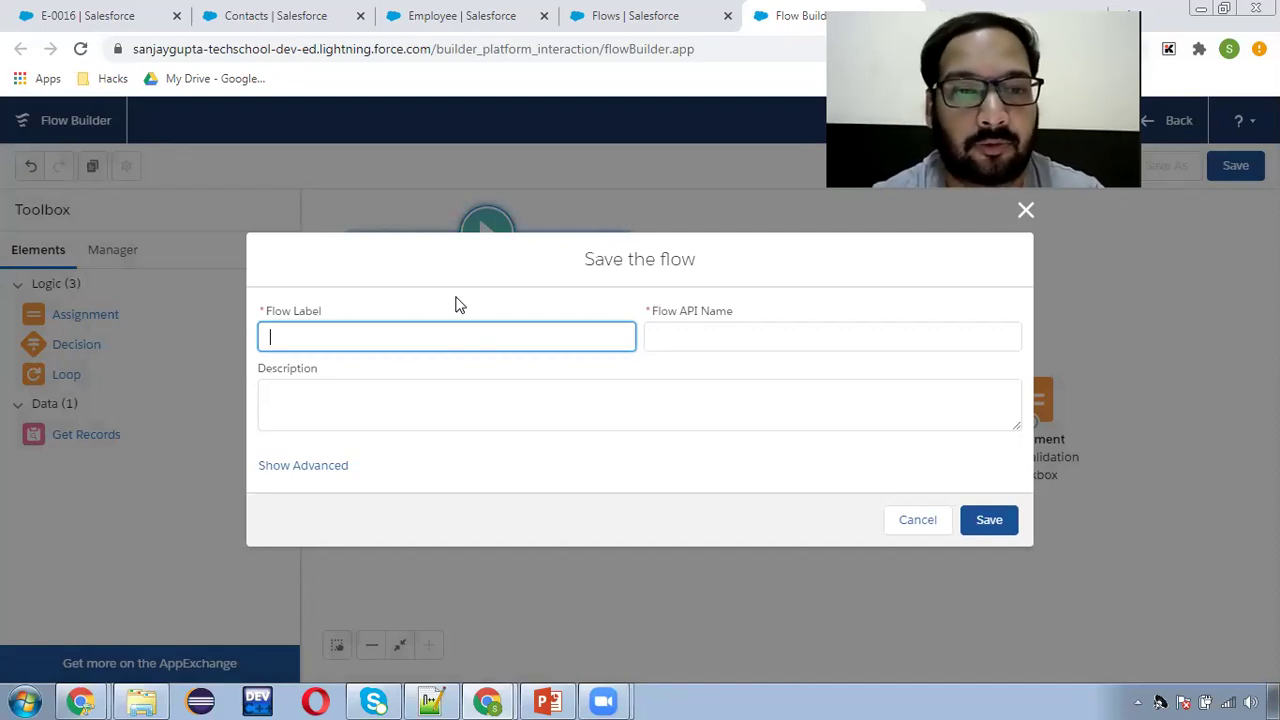
Step: Save the flow as 'fires on employee object', activate Version 1, and return to record E-0016
text(fires when )
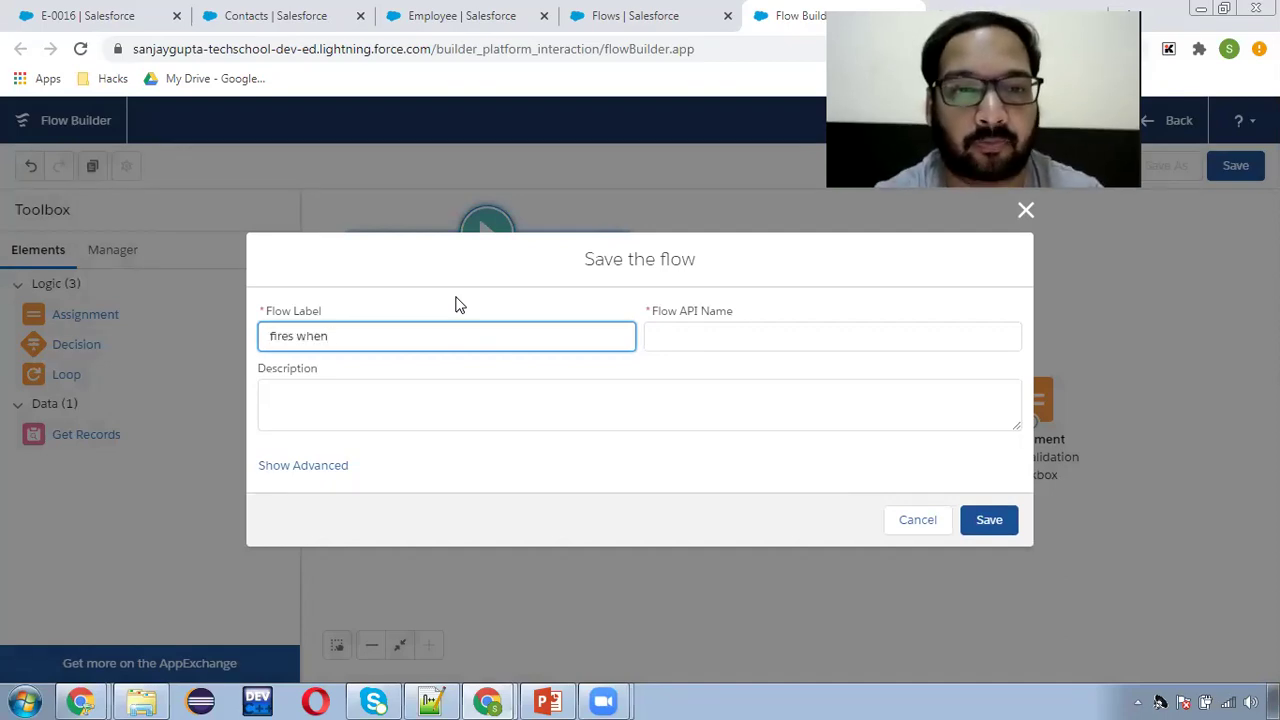
text(dupli)
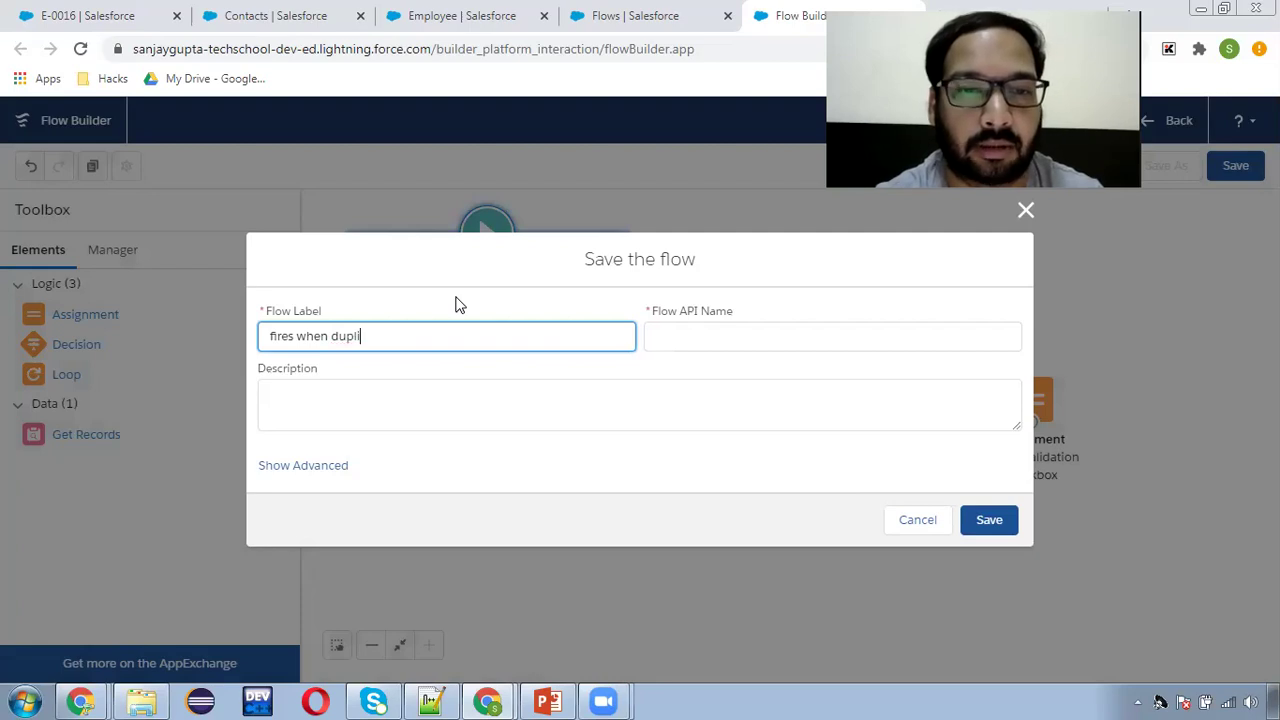
text(cat)
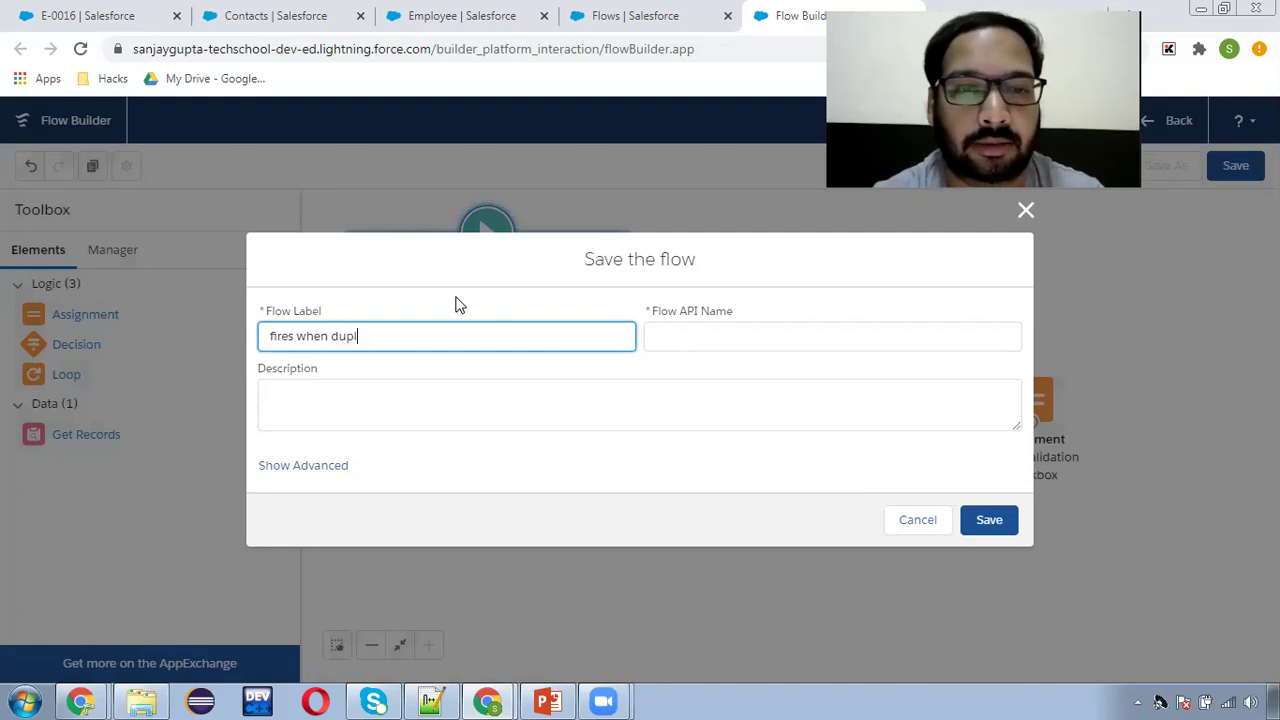
key(ctrl+BackSpace)
key(ctrl+BackSpace)
text(on emp)
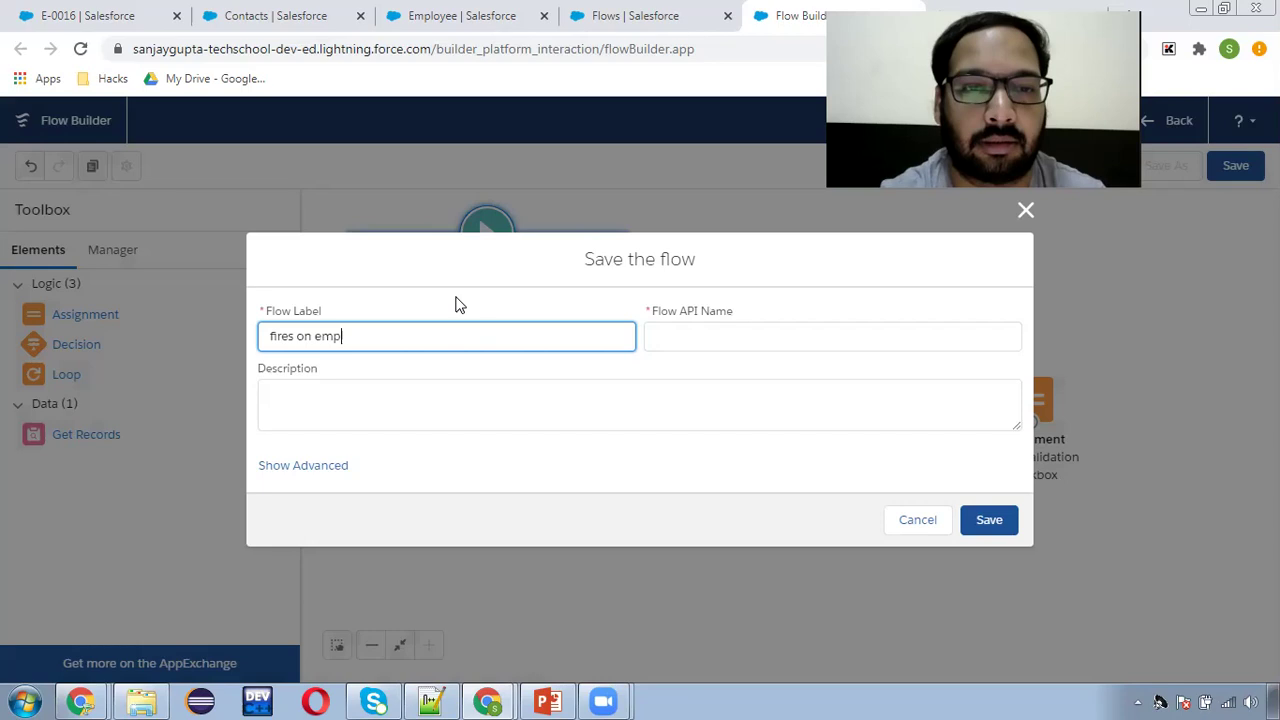
text(loyee object)
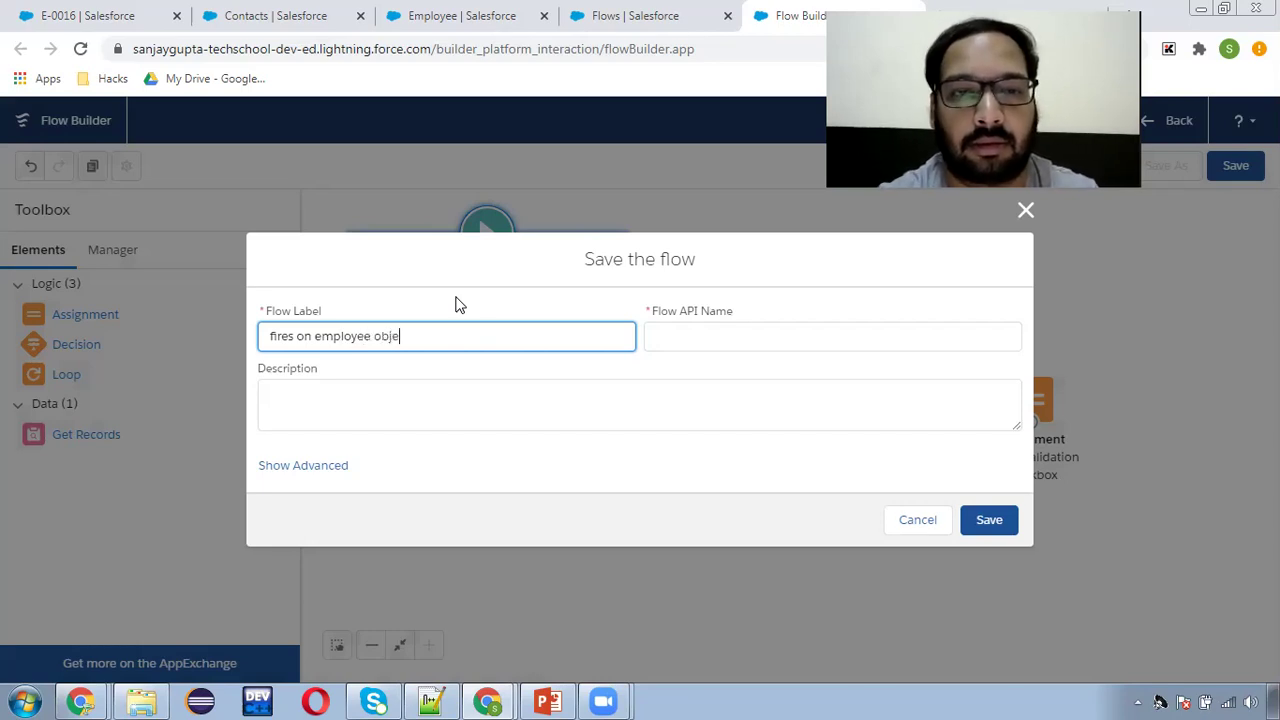
click(651, 338)
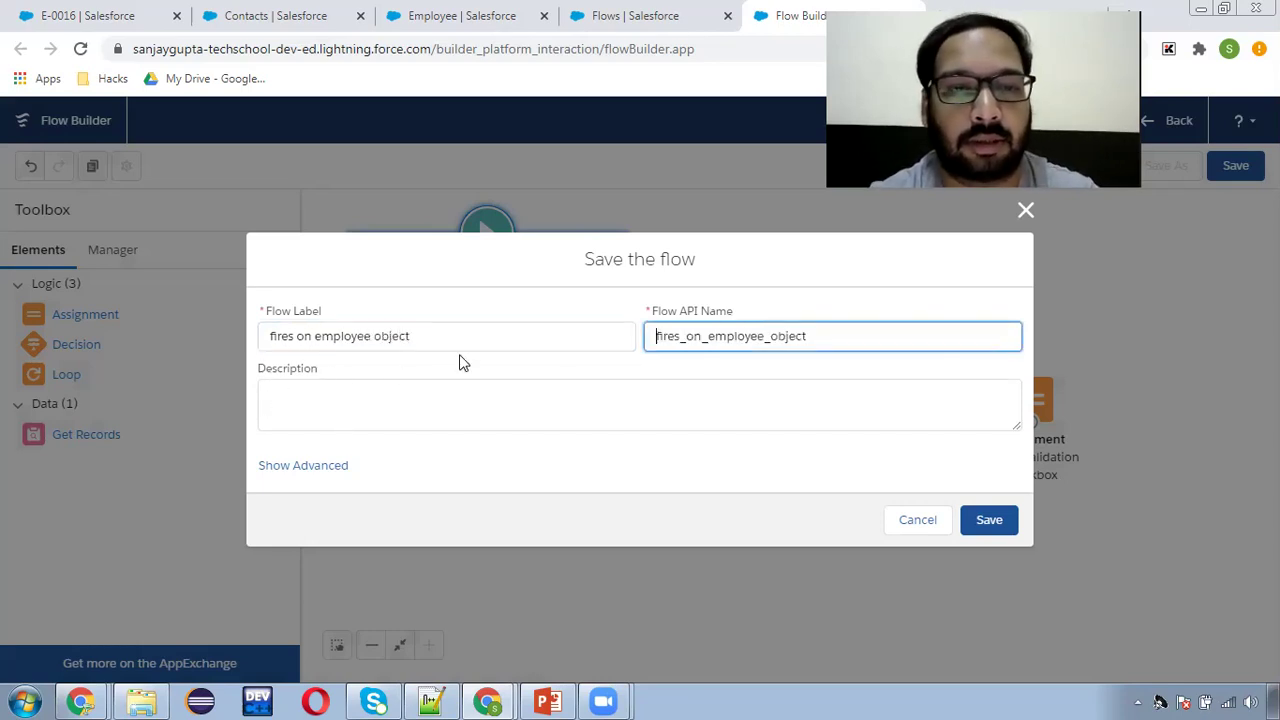
click(989, 522)
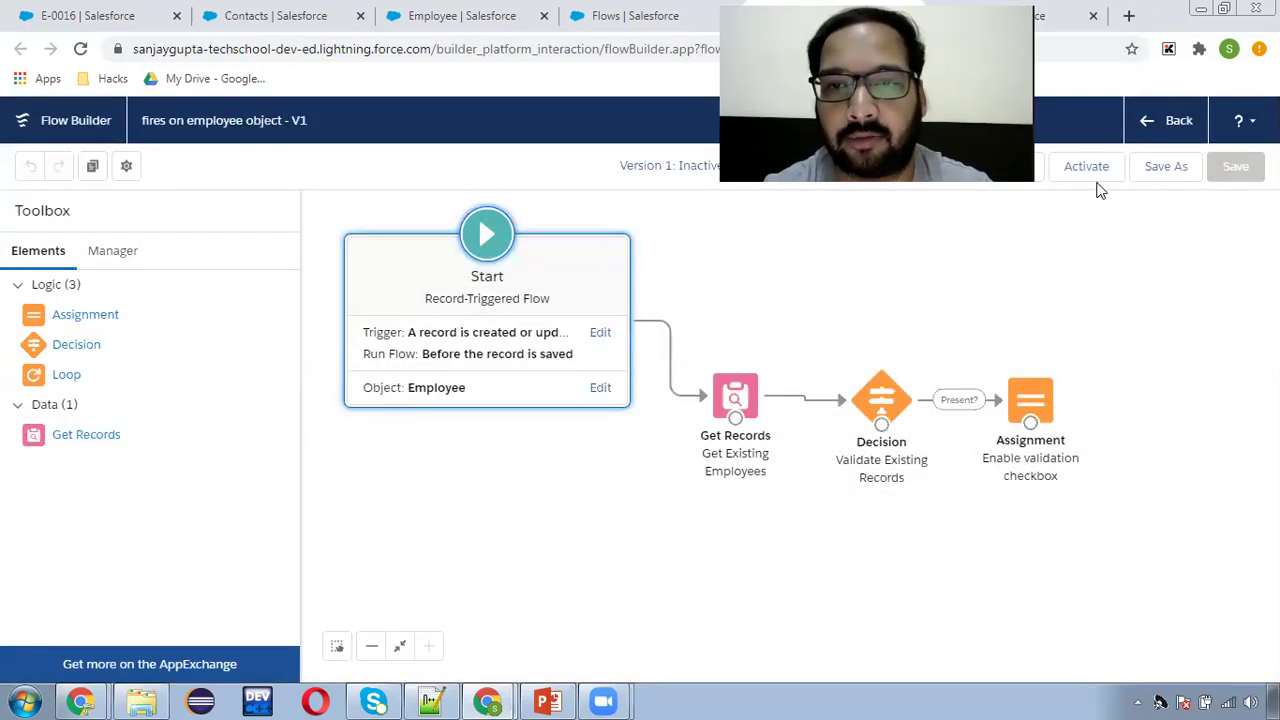
click(1096, 178)
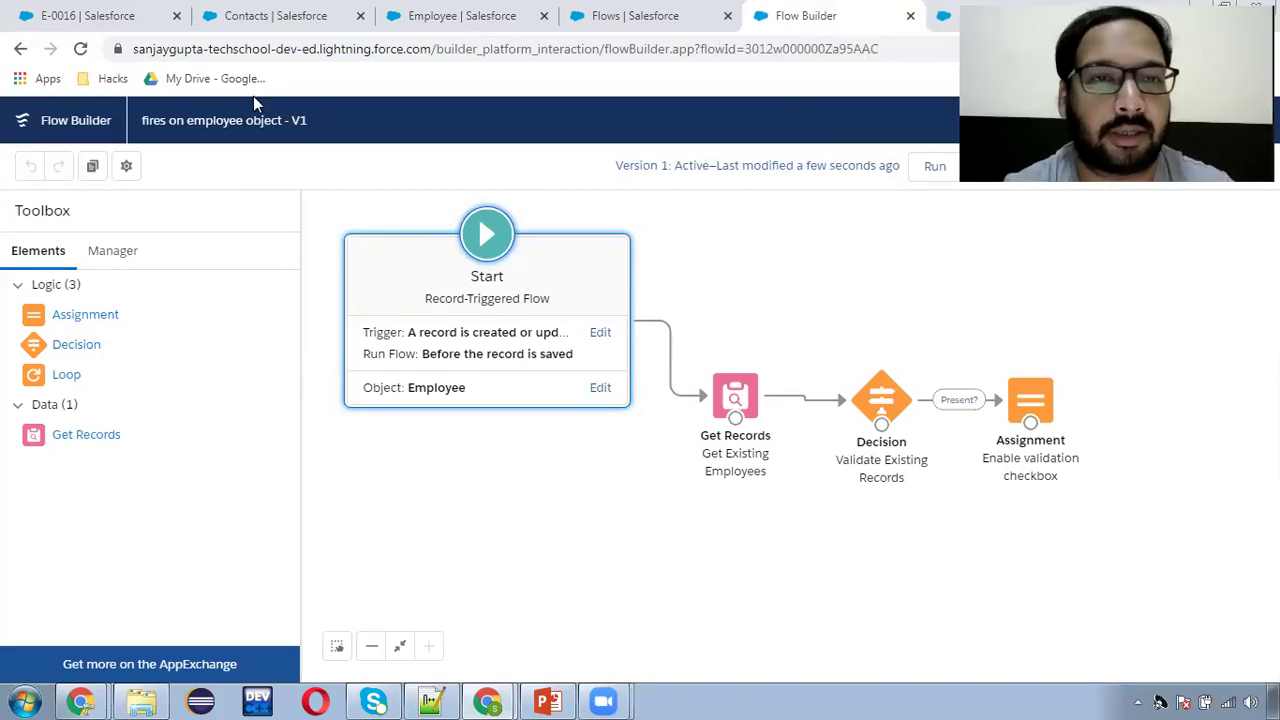
click(106, 18)
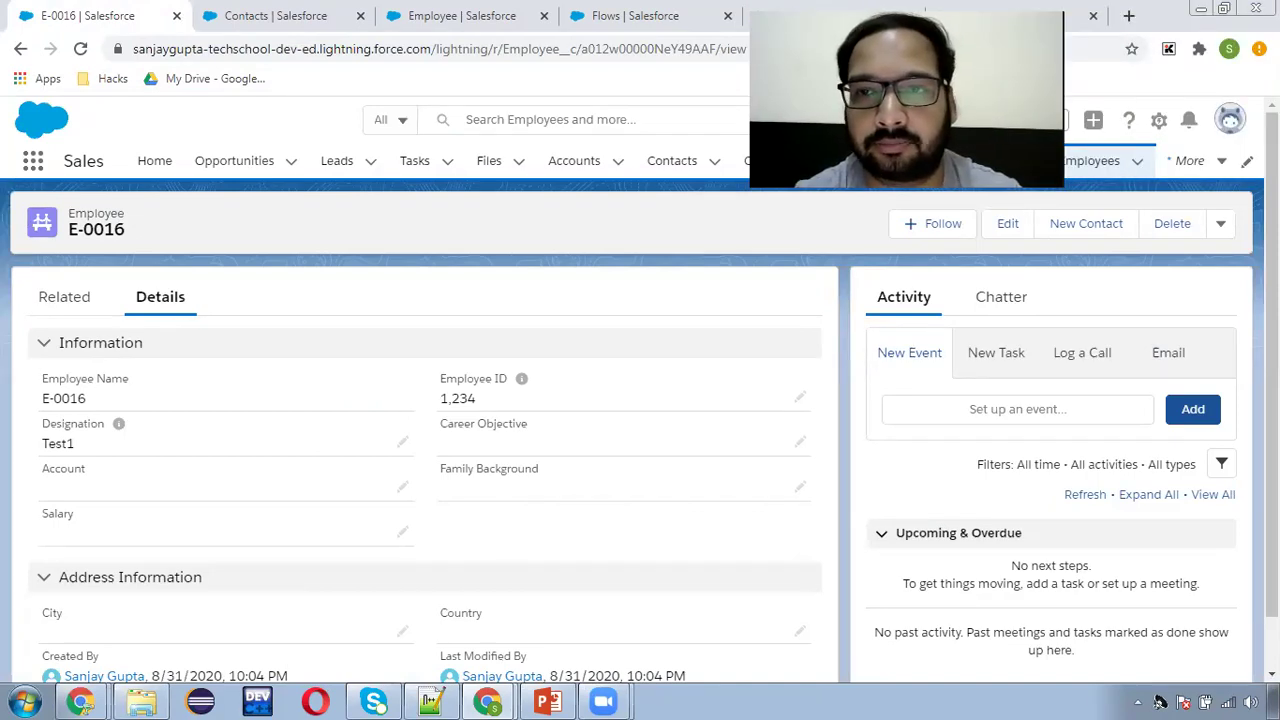
Step: Copy the Sales Manager designation from employee E-0013 and start a blank New Employee record
click(1091, 160)
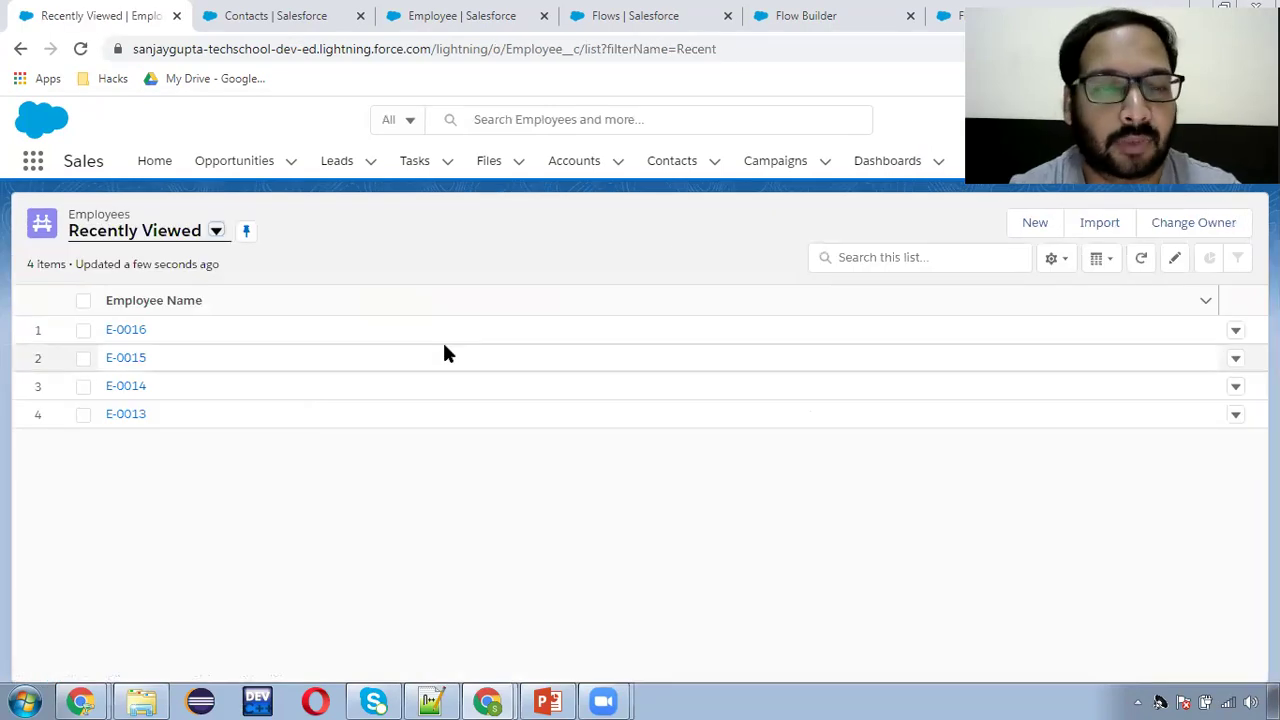
click(133, 418)
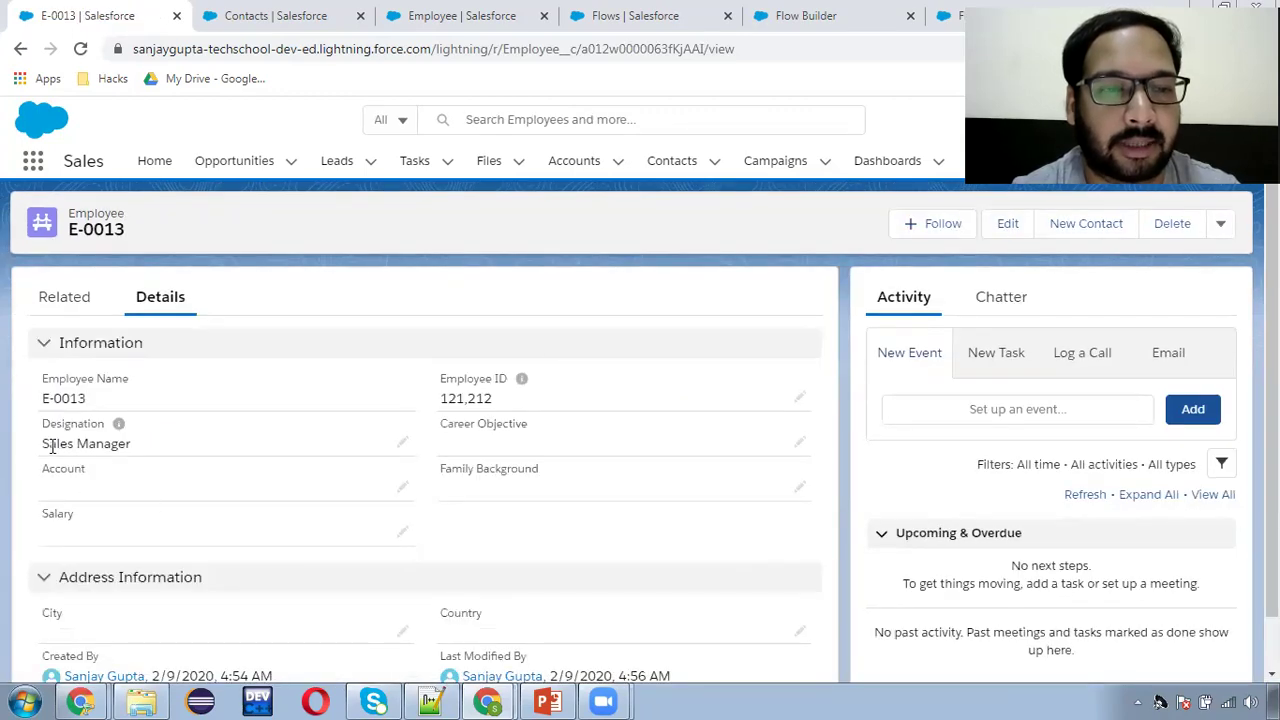
drag(45, 444, 147, 451)
key(ctrl+c)
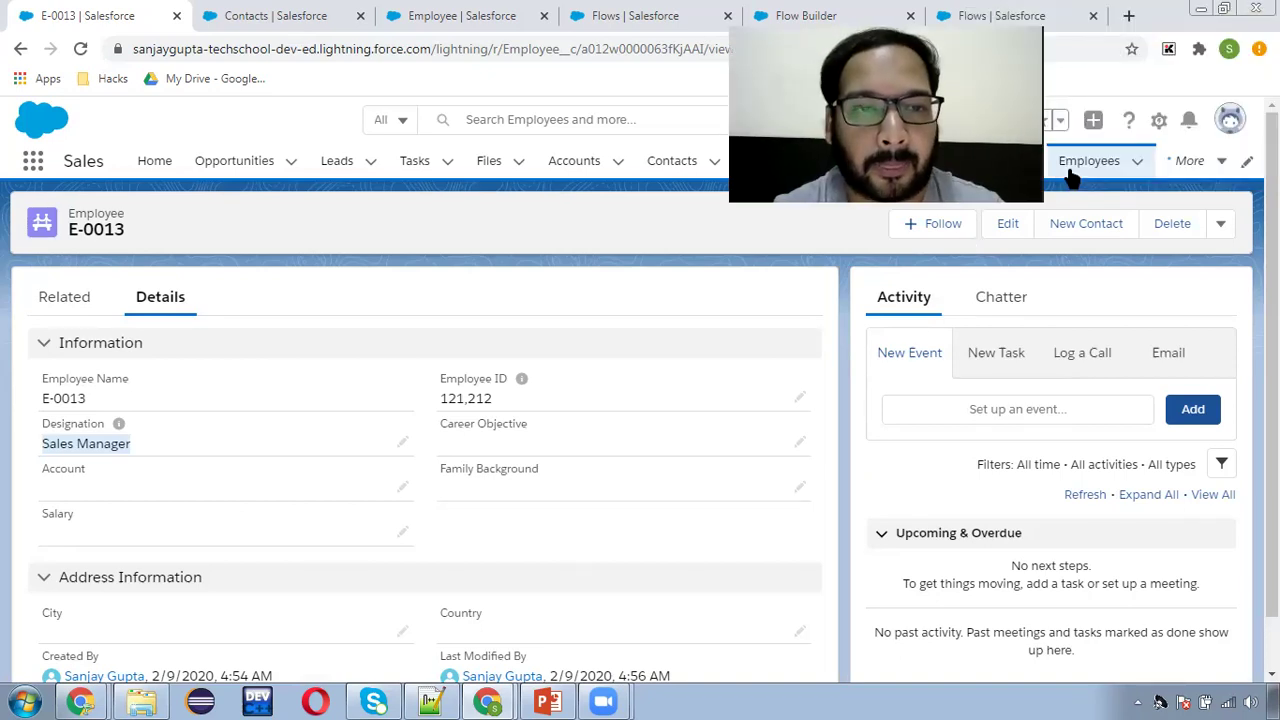
click(1072, 176)
click(1035, 219)
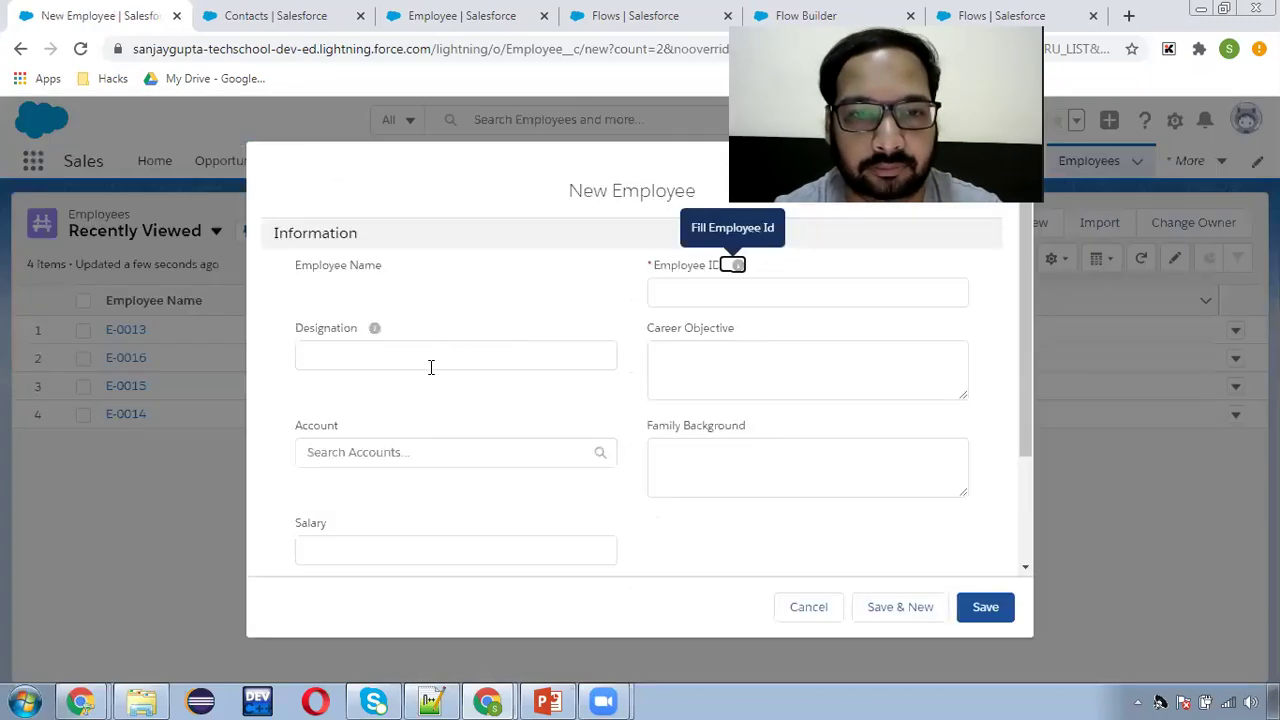
Step: Try saving a new employee with Designation Sales Manager and Employee ID 123,456
click(431, 365)
key(ctrl+v)
click(764, 292)
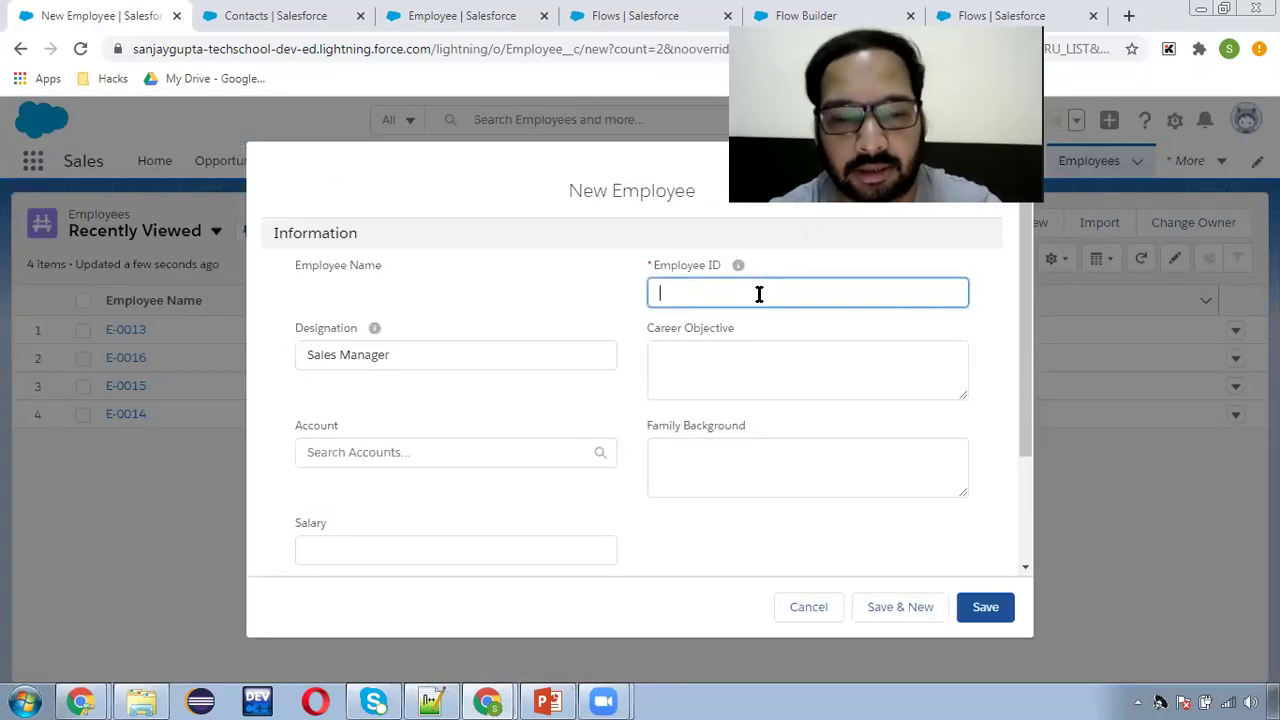
text(123,45)
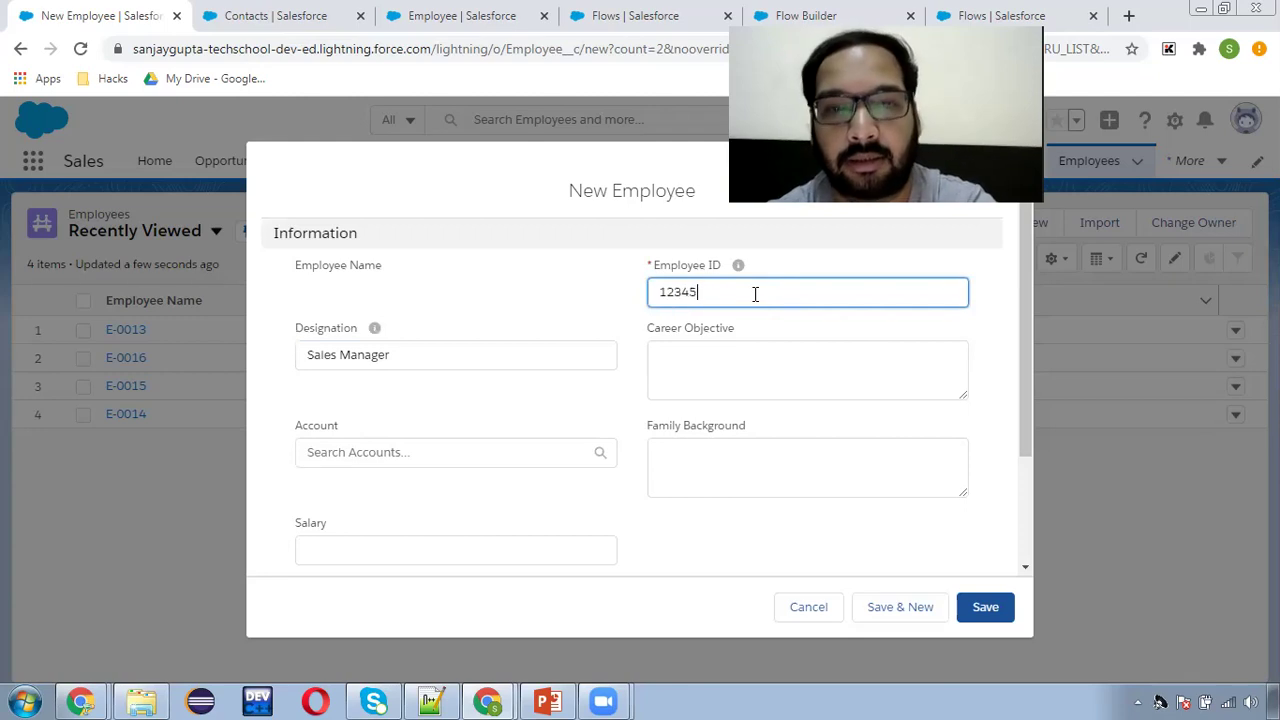
text(6)
click(613, 302)
scroll(648, 375, down, 1)
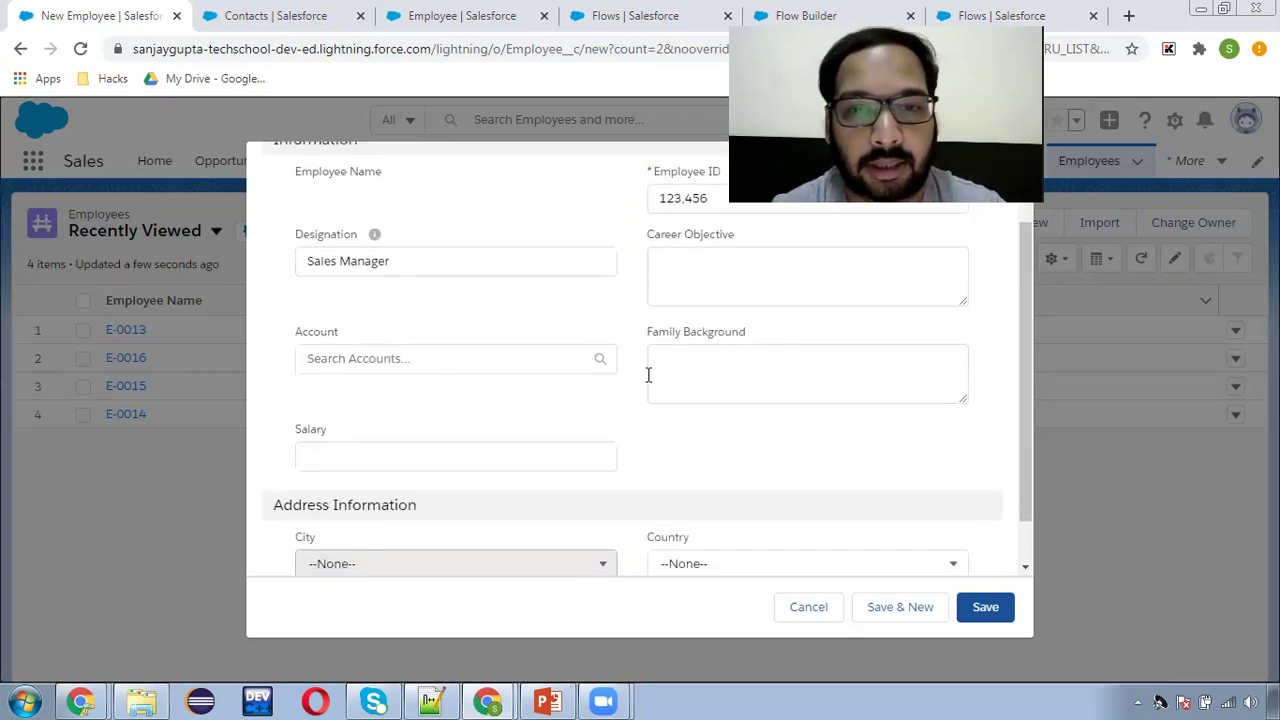
click(986, 607)
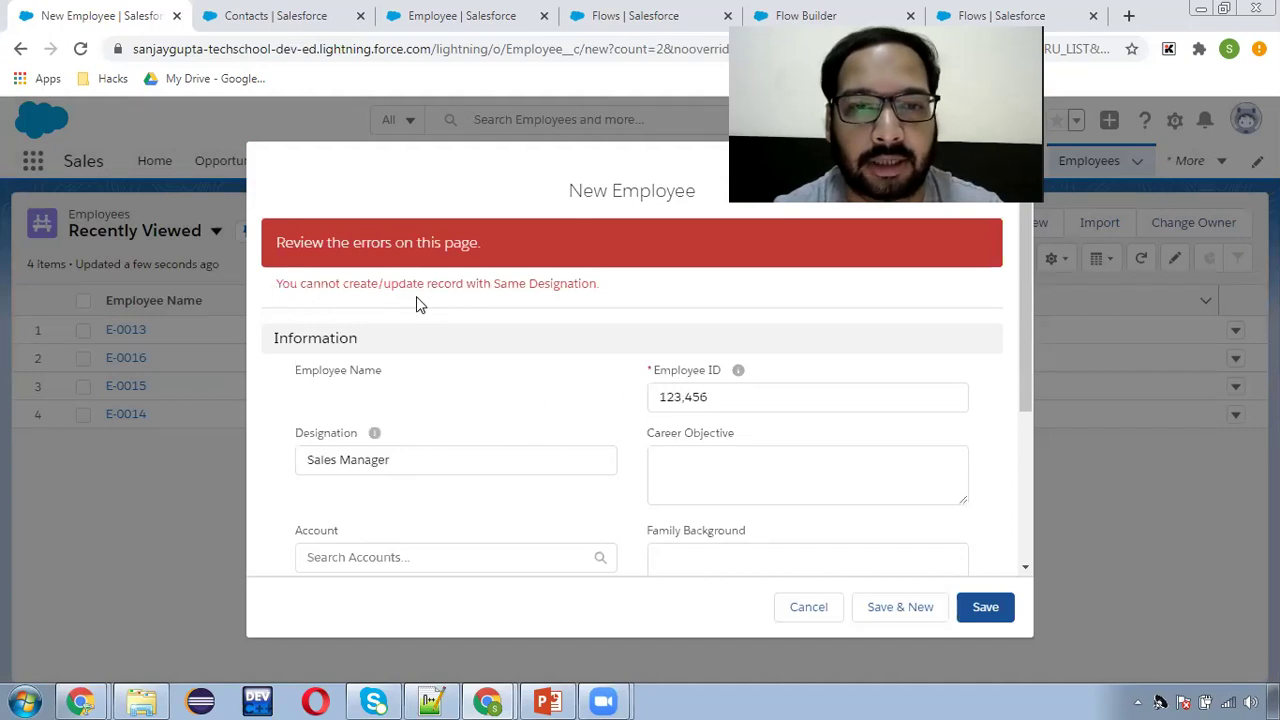
Step: After the duplicate-designation error, change Designation to Sales Manager1 and save employee E-0017
drag(416, 296, 624, 287)
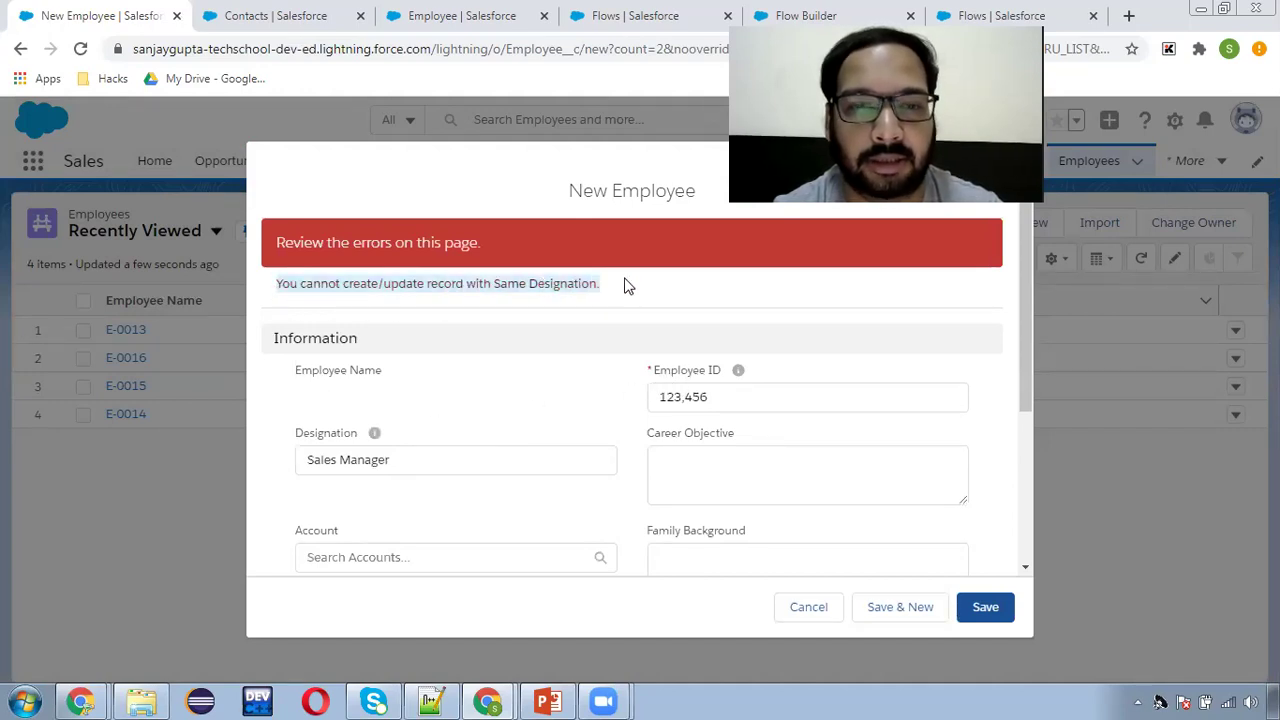
click(624, 287)
click(434, 459)
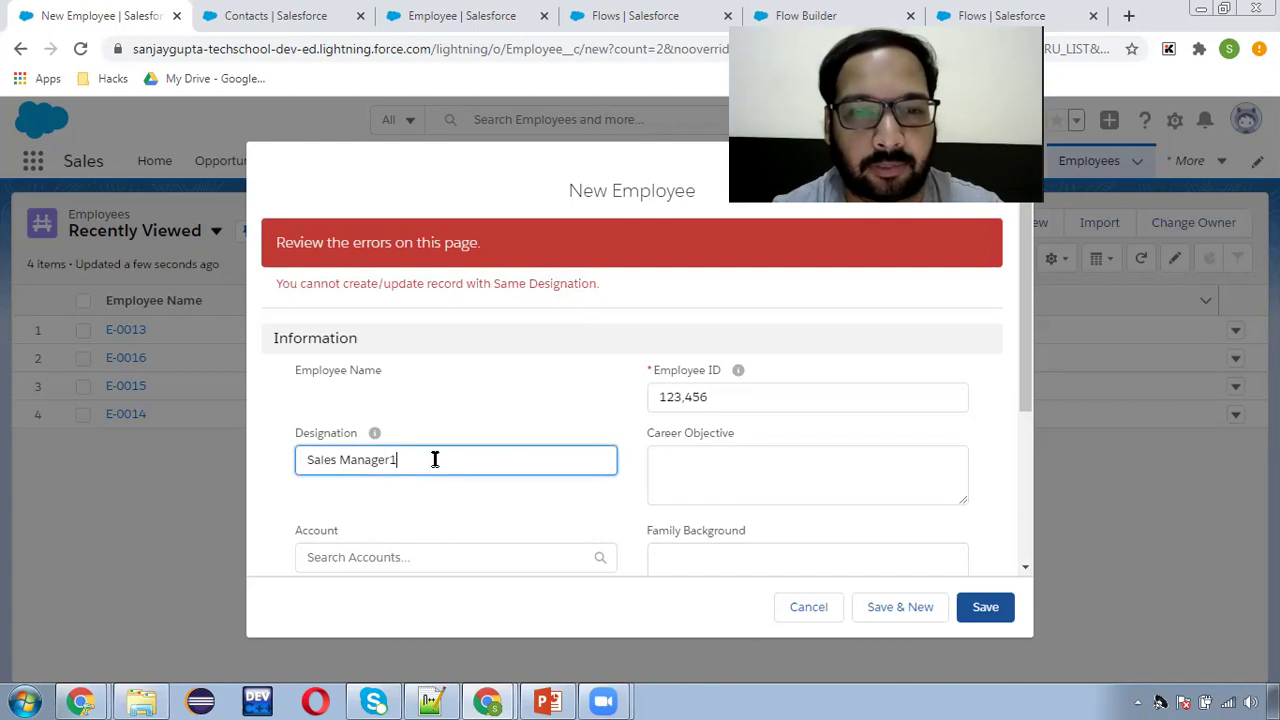
text(1)
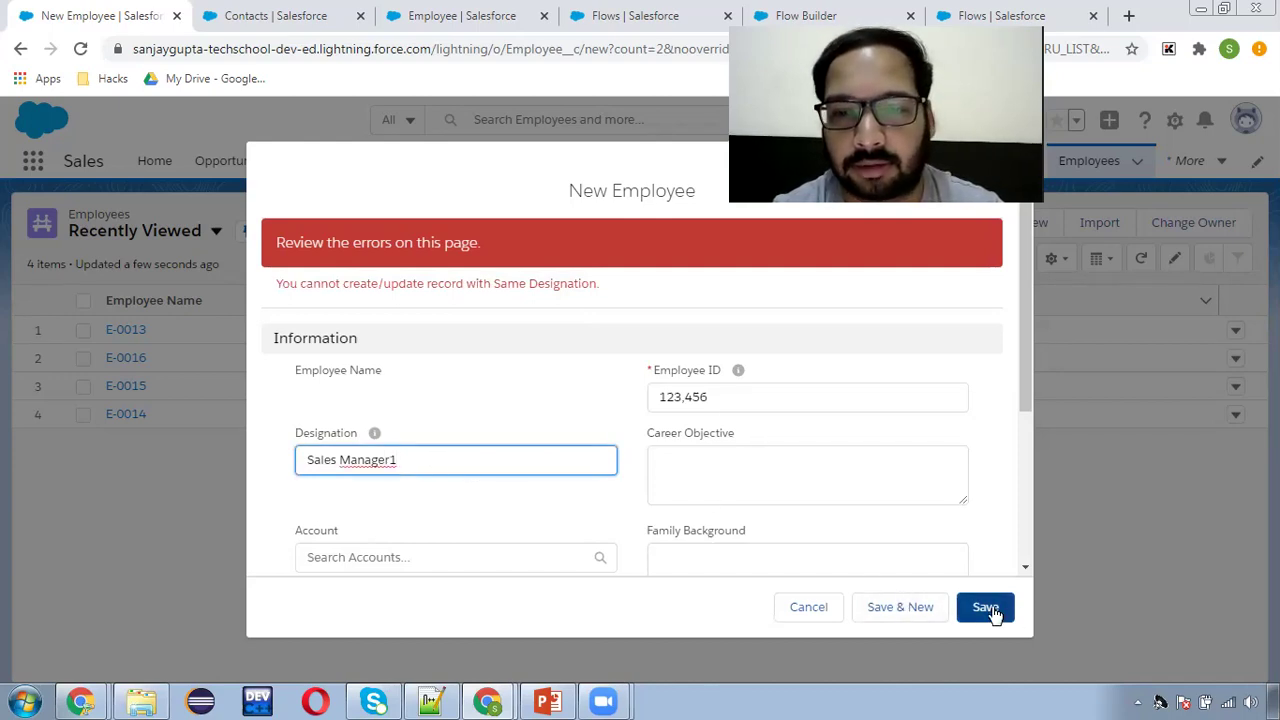
click(988, 610)
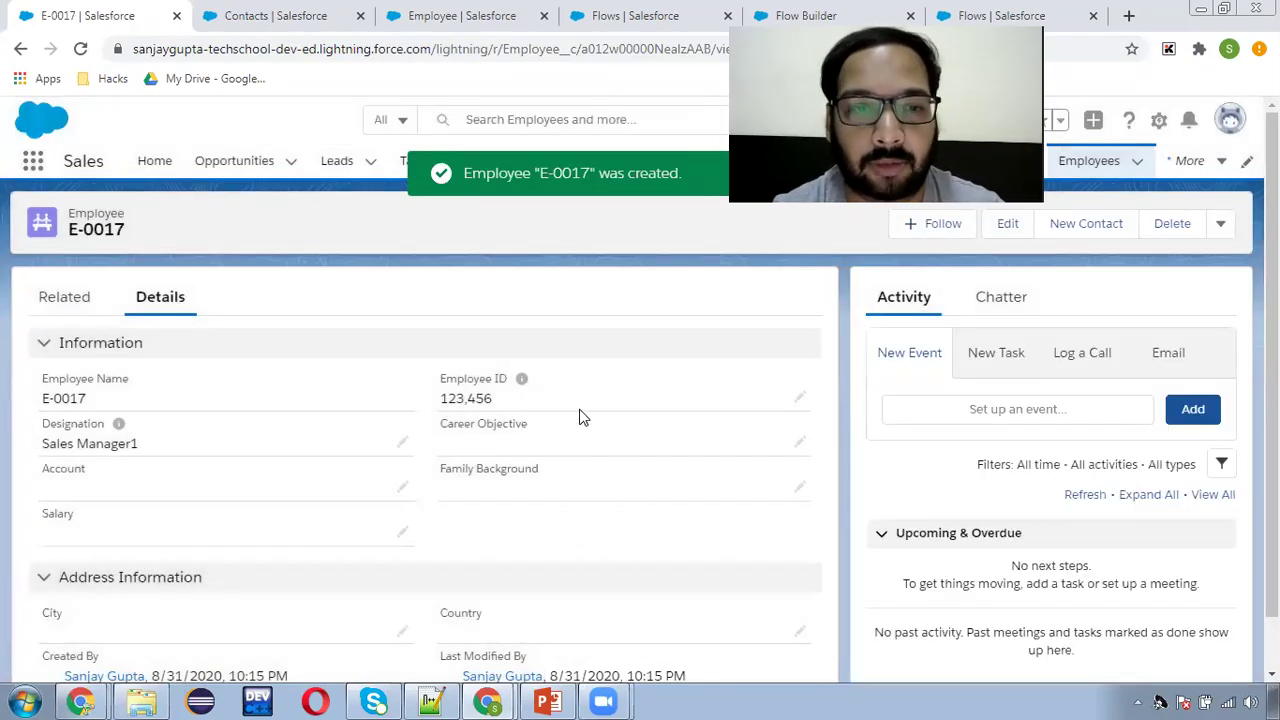
click(405, 447)
key(BackSpace)
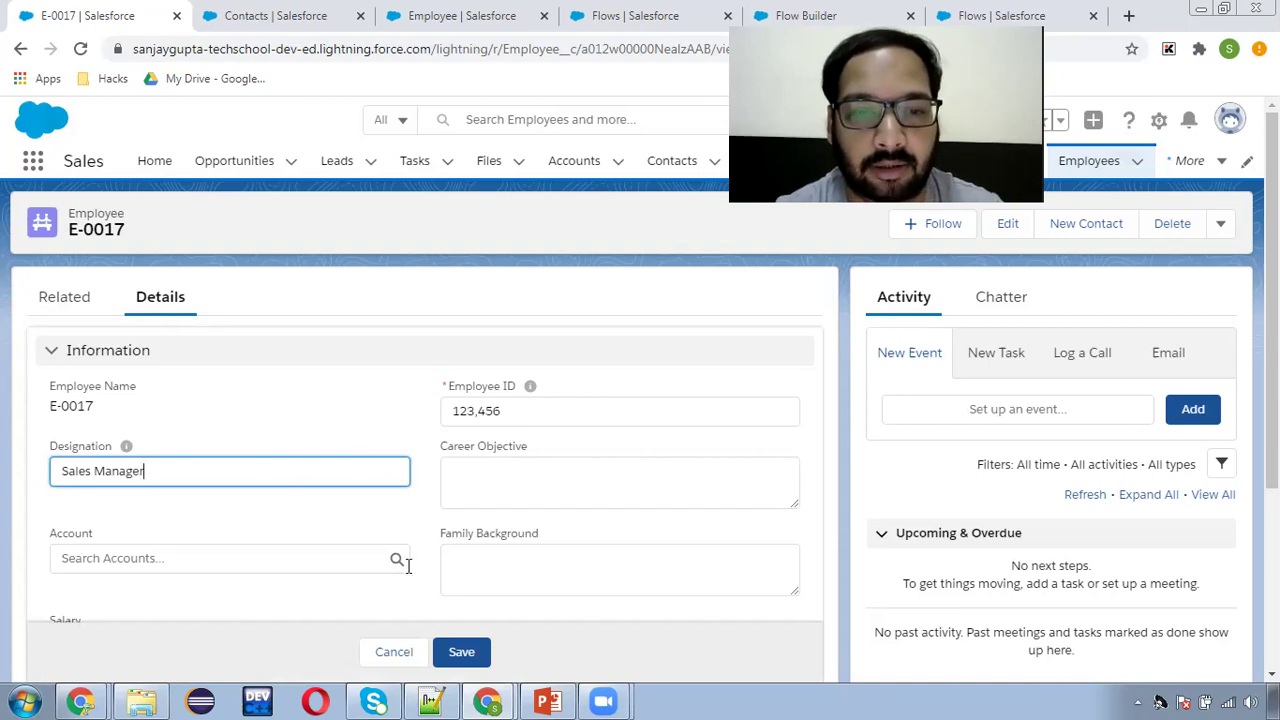
click(463, 652)
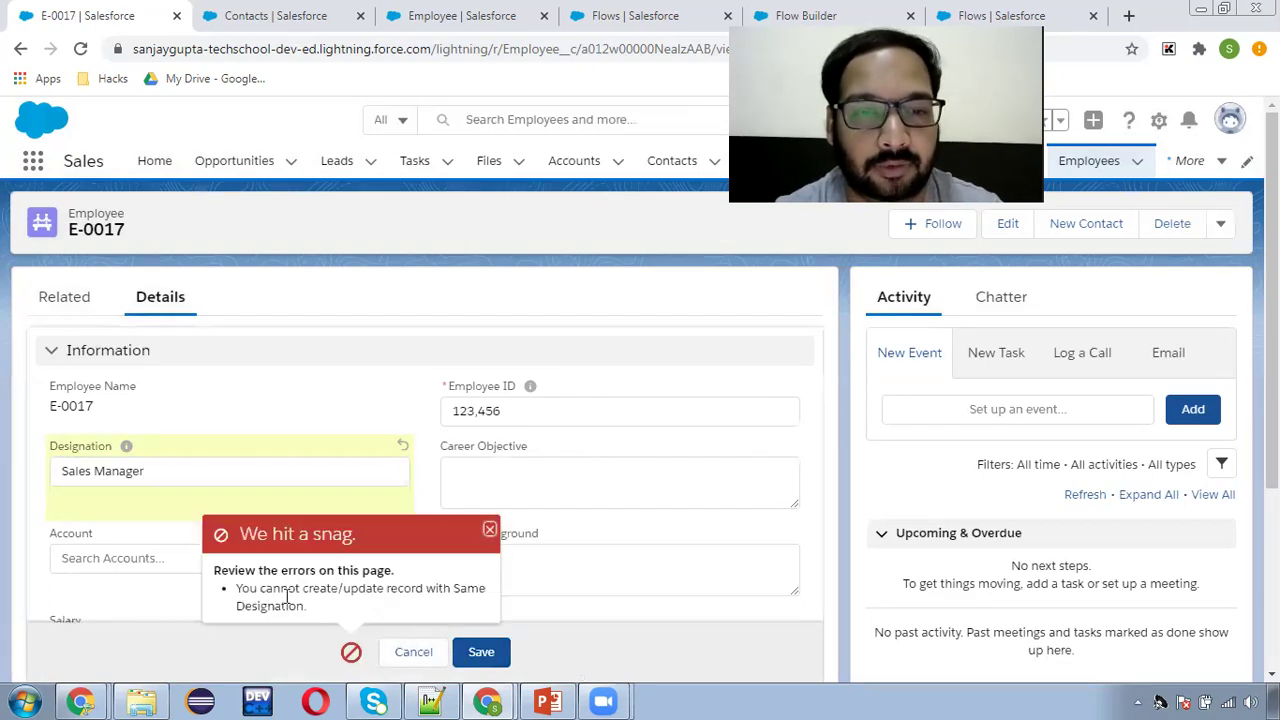
drag(238, 588, 318, 612)
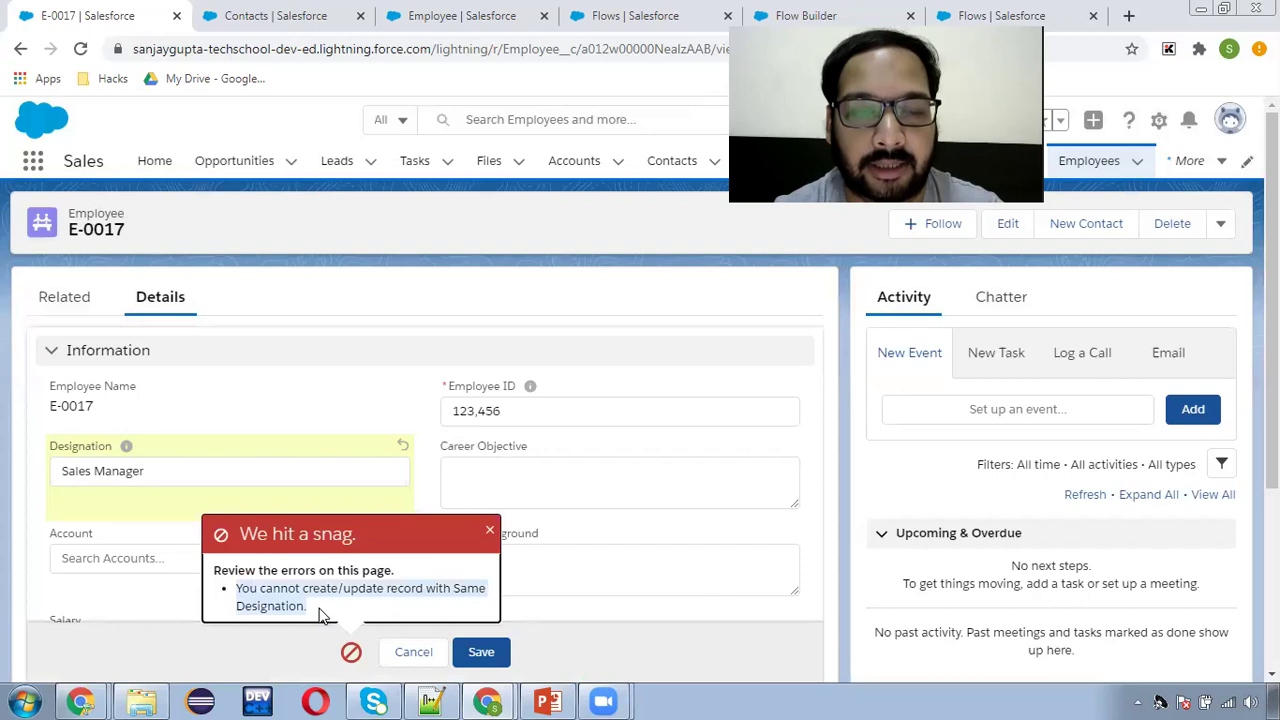
click(490, 529)
click(420, 652)
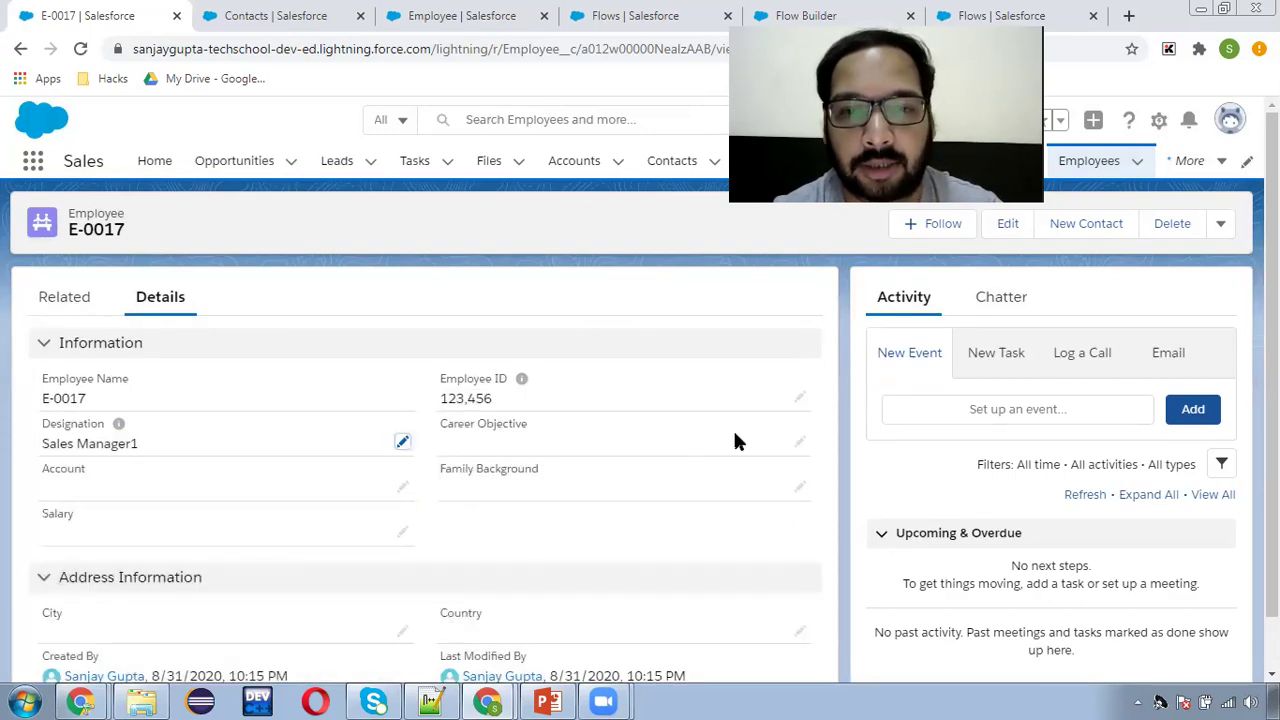